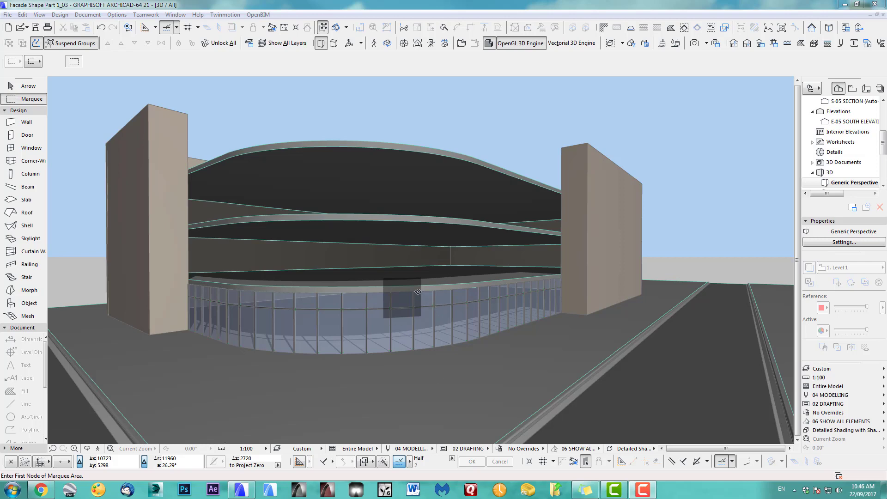
- Examine the facade in the 3D view, the Level 2 plan and the S-05 section, including the curved red profile polyline
middle_click_drag(419, 291, 442, 316)
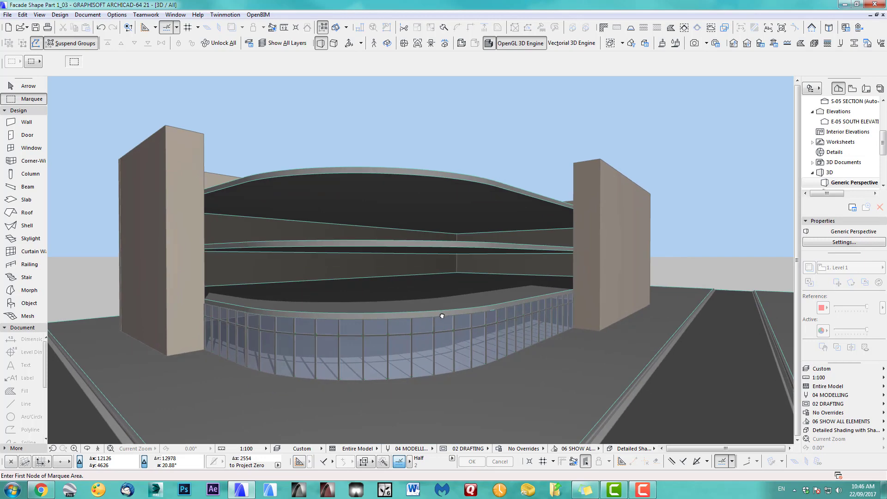
key("F2")
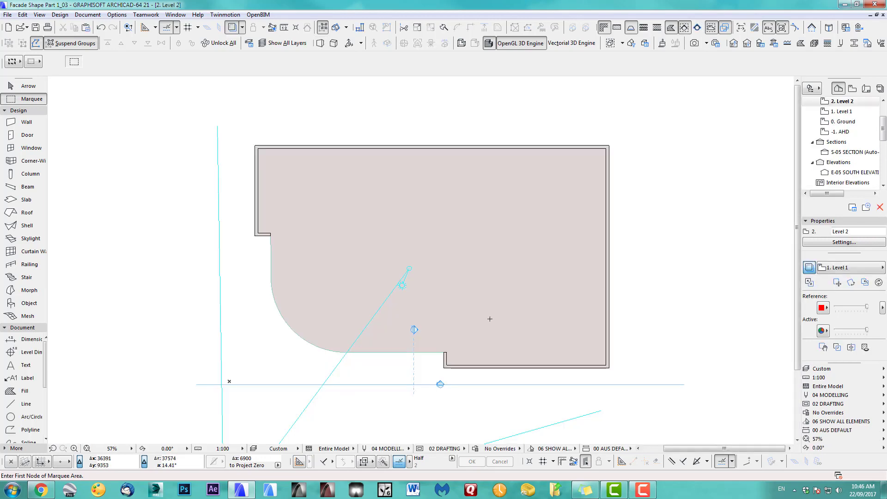
scroll(471, 319, "down", 2)
scroll(414, 289, "up", 4)
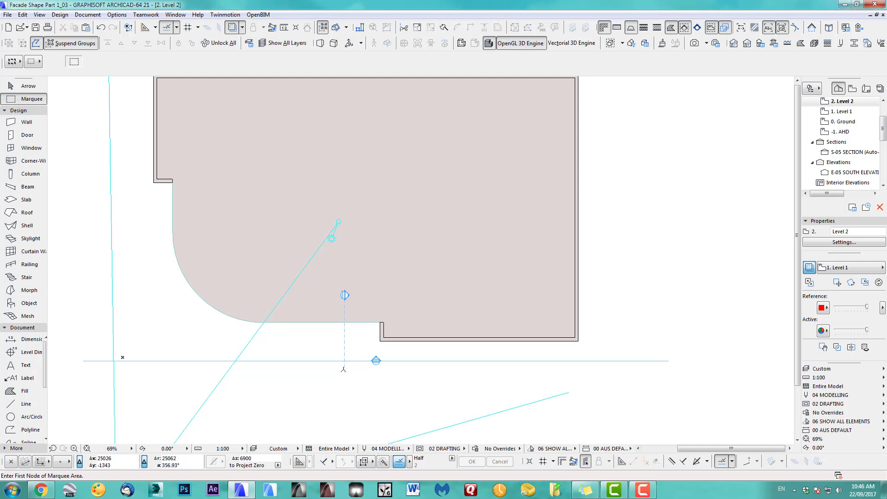
left_click(853, 152)
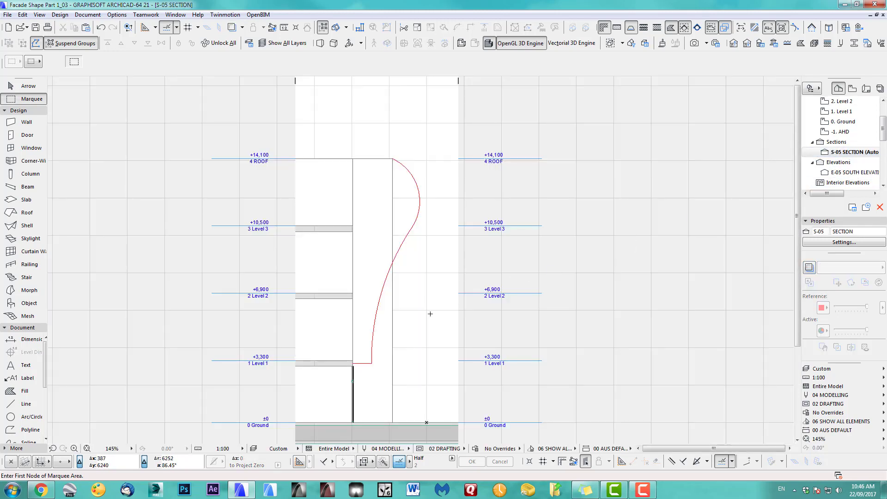
scroll(431, 313, "up", 4)
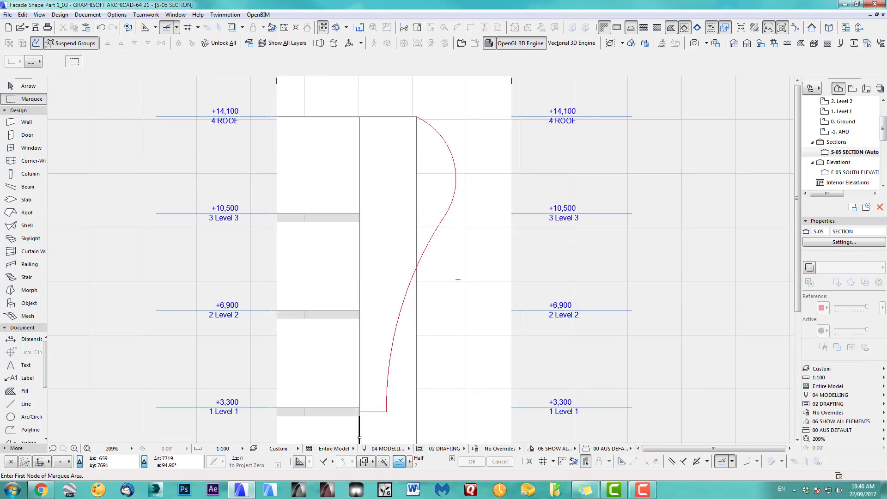
left_click(447, 145)
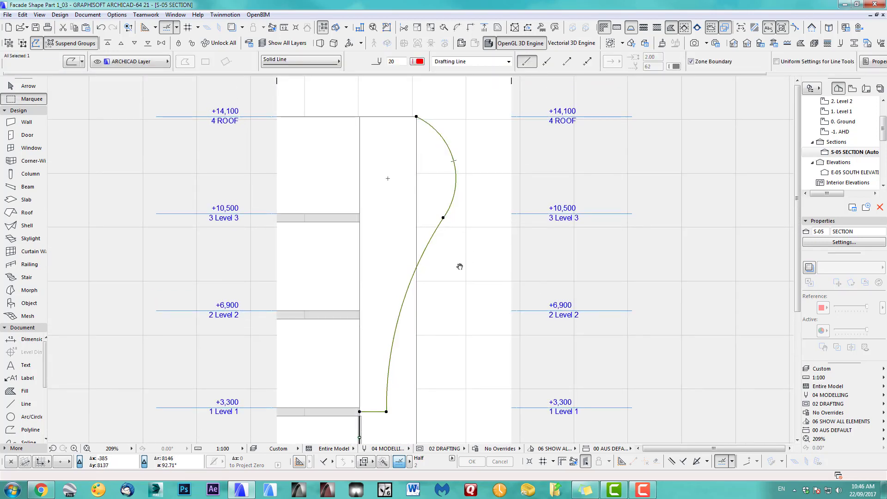
middle_click_drag(456, 278, 463, 261)
middle_click_drag(440, 113, 451, 129)
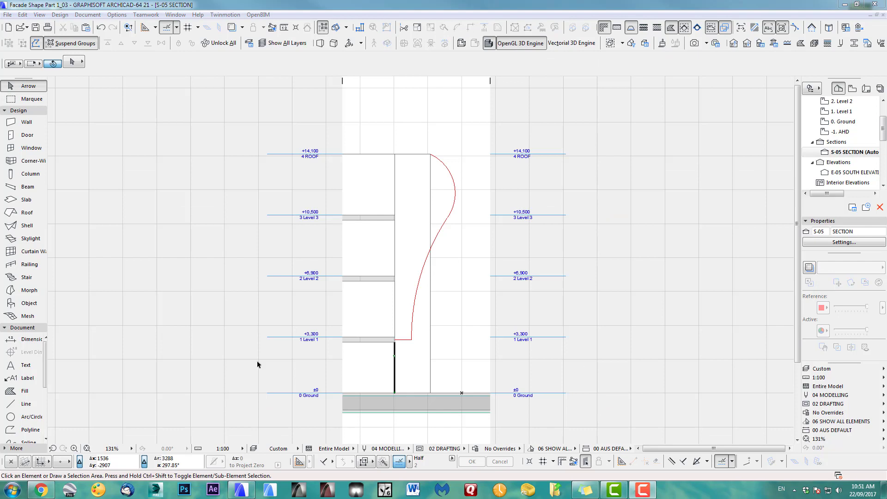
- Draw a small rectangular 50 % fill, 80 mm wide, in the empty area outside the curved profile in the section
left_click(18, 393)
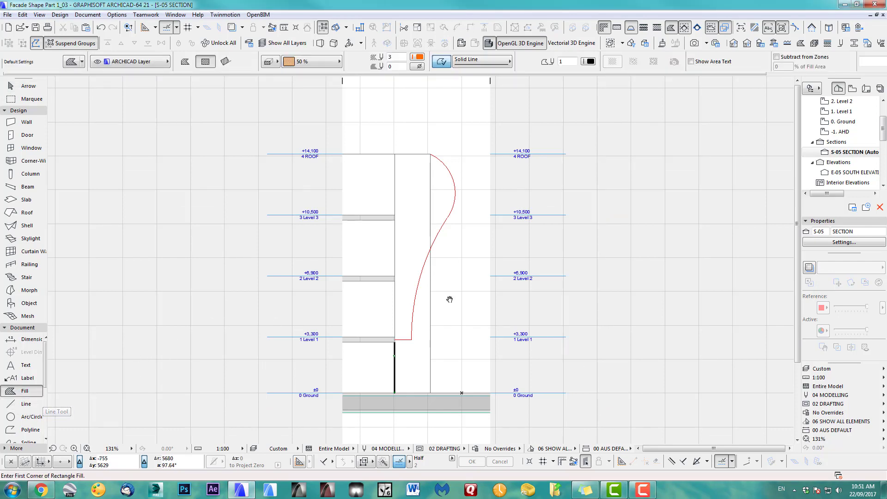
scroll(351, 224, "up", 5)
left_click(341, 223)
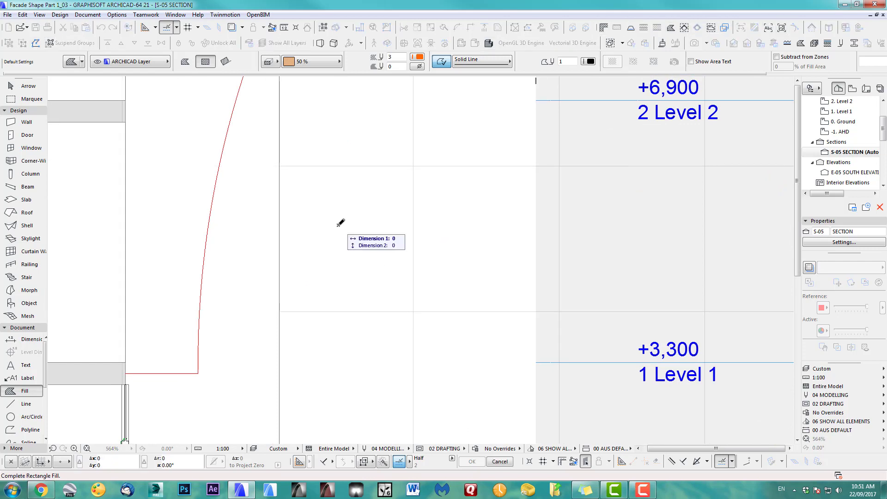
key("x")
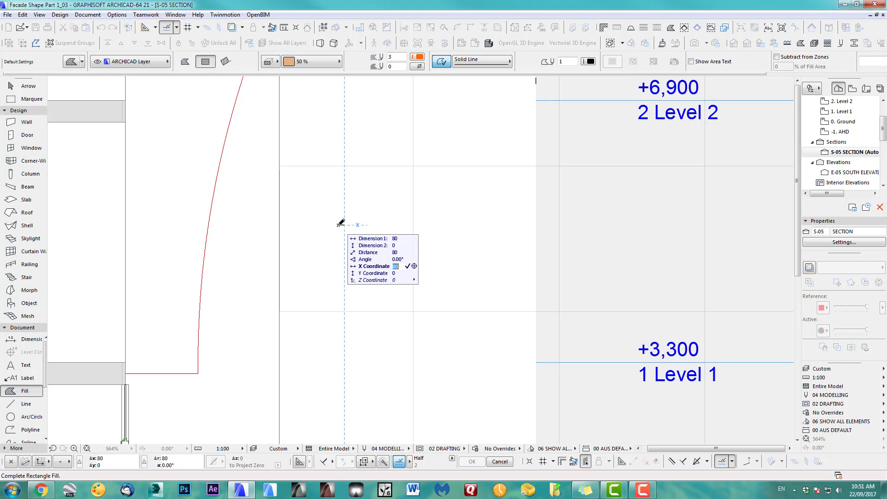
key("Tab")
key("Return")
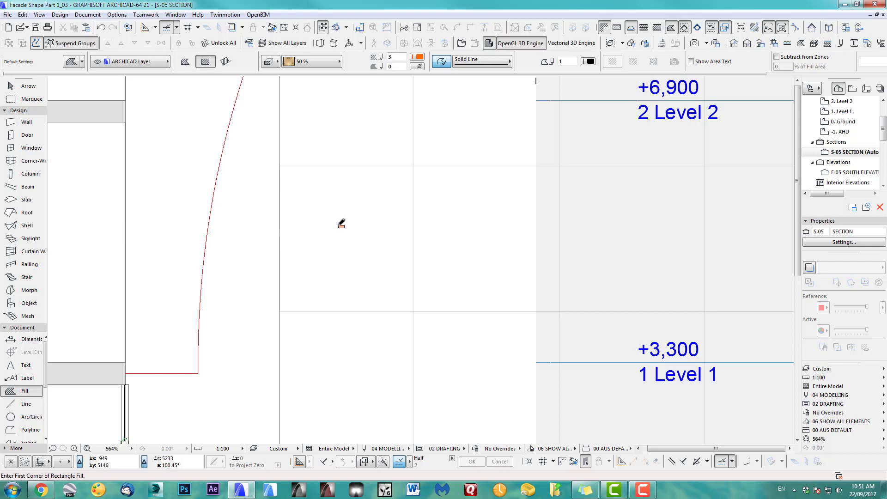
- Move the small fill by the midpoint of its outer short side onto the profile's lower outer corner at Level 1
left_click(28, 86)
scroll(337, 254, "up", 2)
middle_click_drag(357, 217, 516, 197)
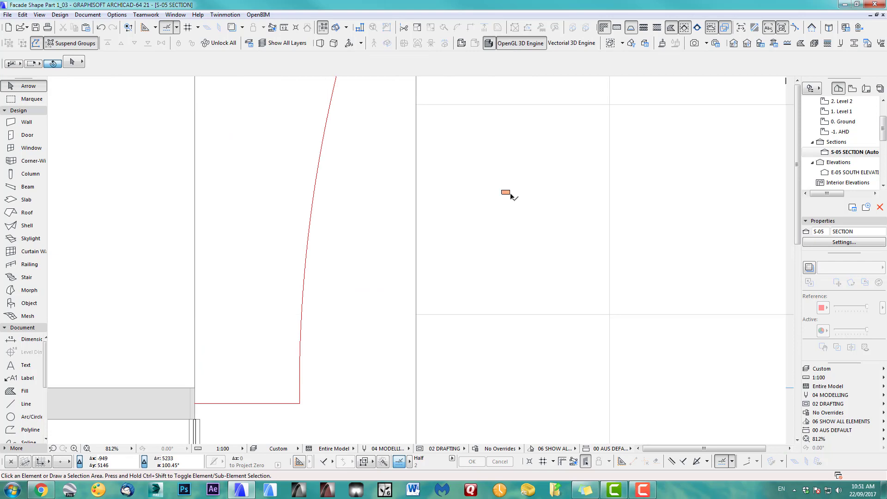
left_click(512, 196)
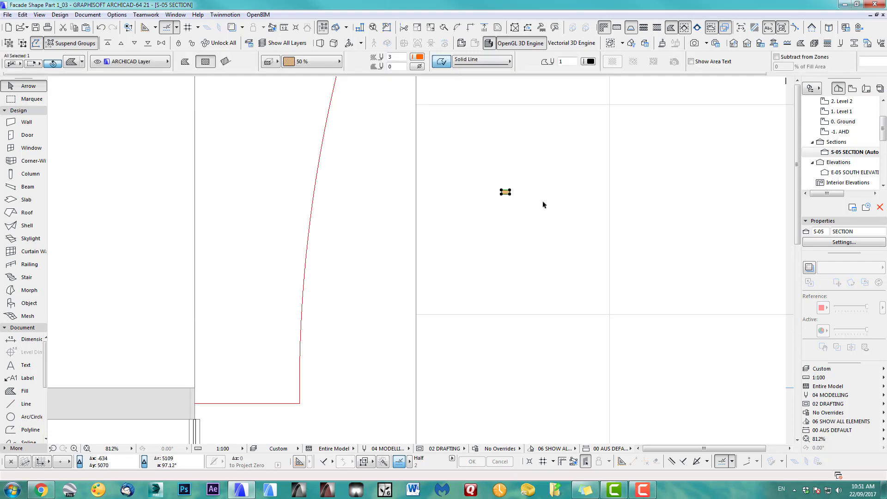
key("ctrl+d")
scroll(525, 206, "up", 5)
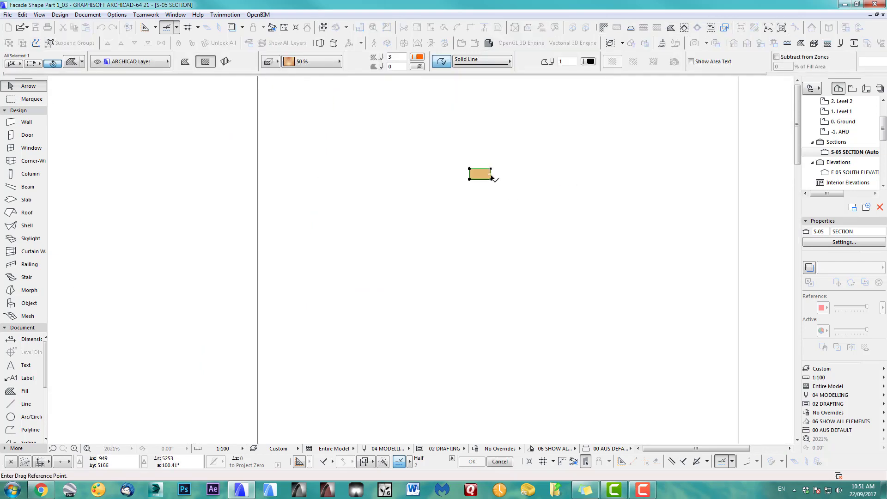
left_click(491, 174)
scroll(385, 295, "down", 5)
middle_click_drag(343, 341, 583, 182)
scroll(471, 300, "up", 8)
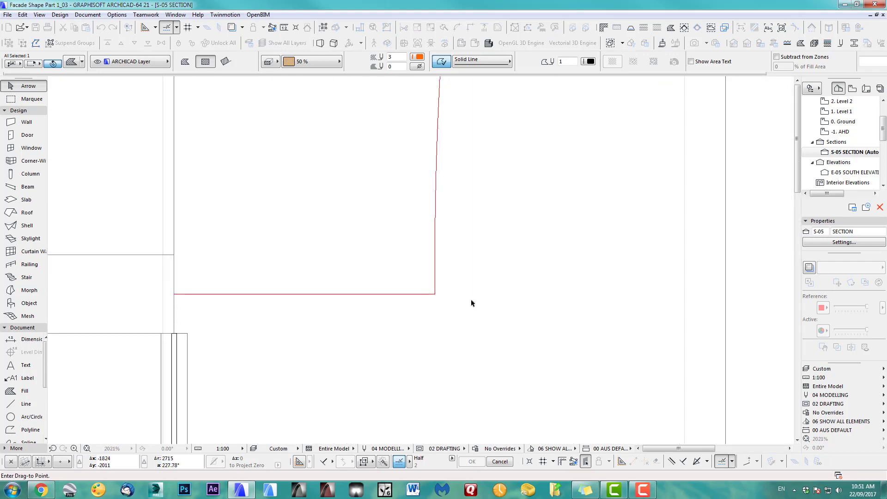
left_click(410, 292)
- Shift the fill horizontally by half its width so it is centred on the profile's lower corner
scroll(429, 296, "up", 3)
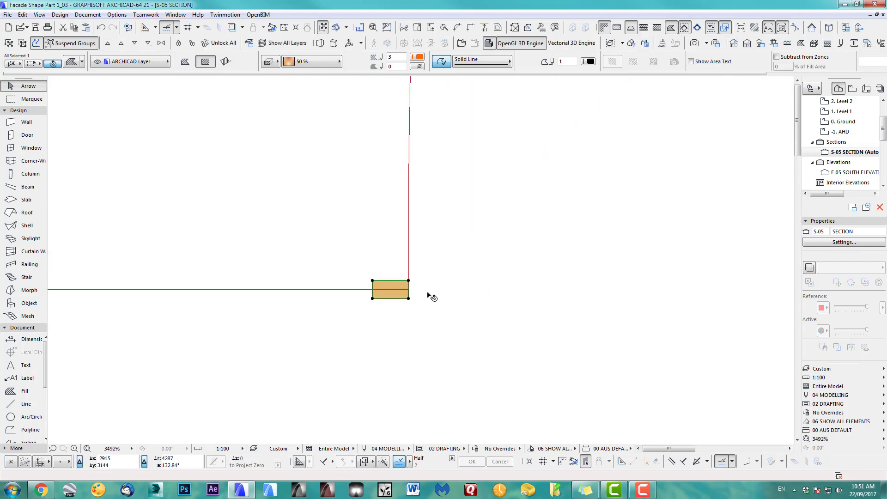
middle_click_drag(493, 299, 493, 295)
key("ctrl+d")
left_click(422, 275)
left_click(454, 276)
scroll(426, 333, "down", 10)
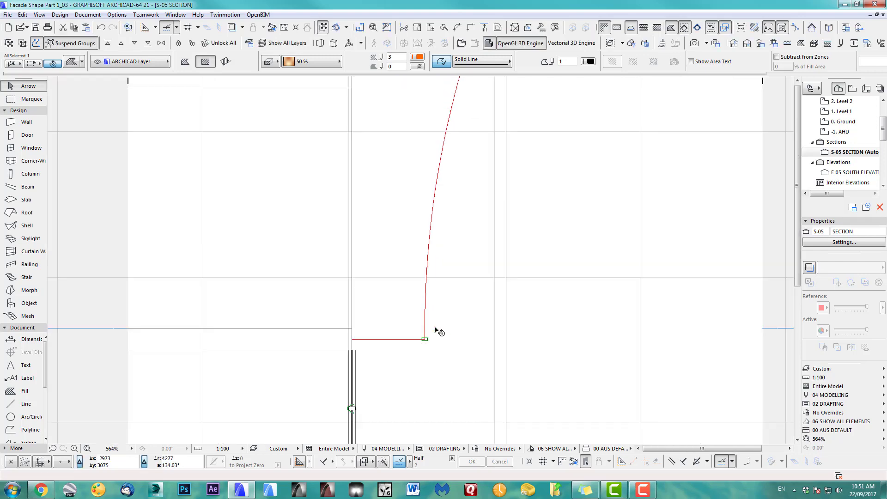
- Multiply the fill vertically up to Level 2 with Distribute and 2 copies, with Pick Path before Input turned off
scroll(426, 333, "down", 3)
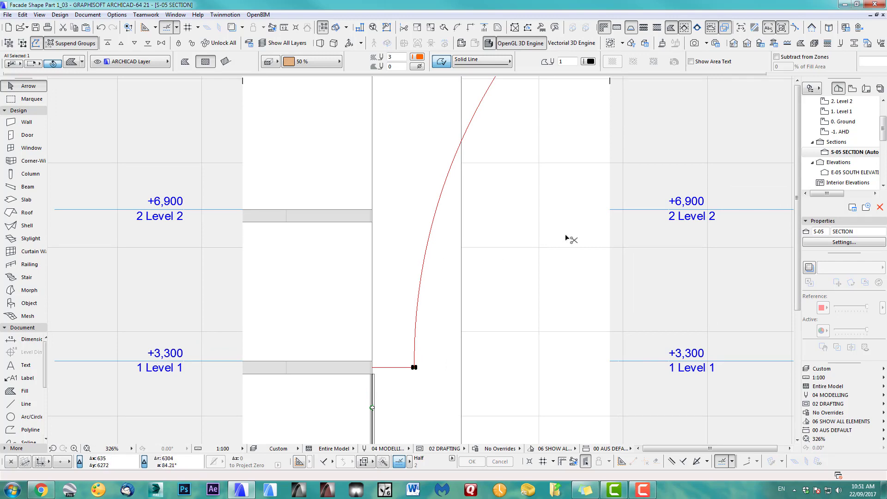
key("ctrl+u")
left_click(696, 154)
left_click(647, 195)
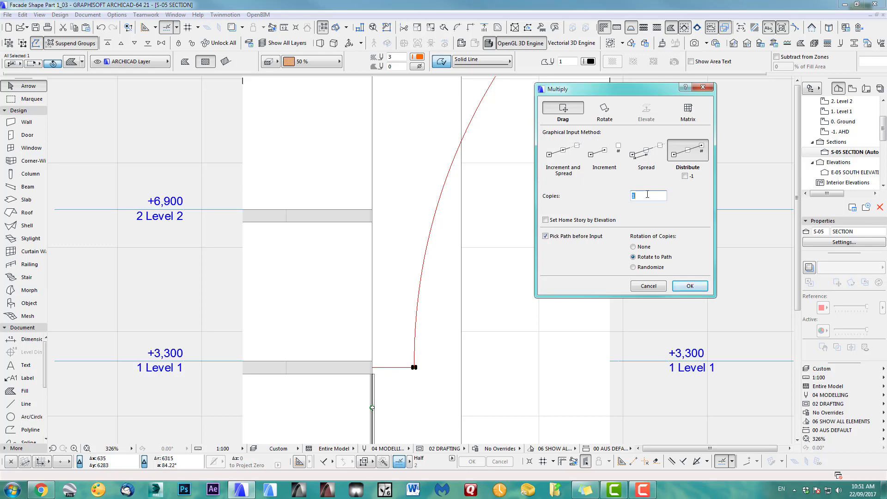
left_click(546, 237)
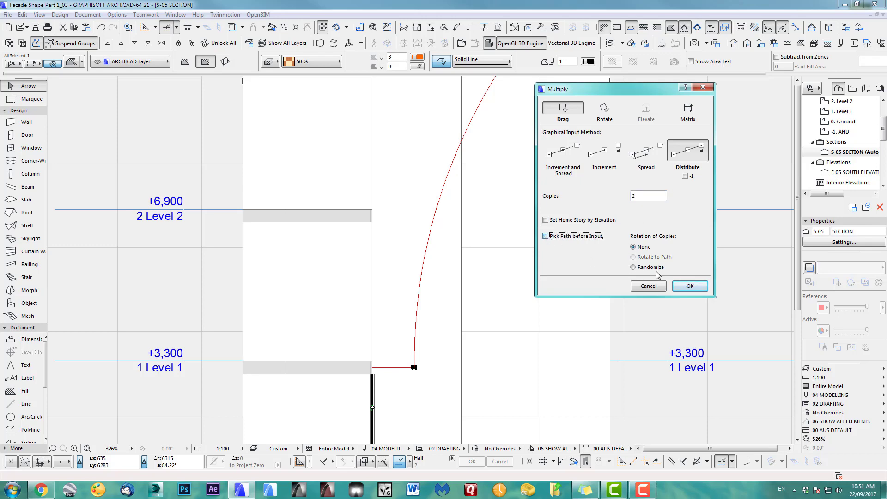
left_click(690, 286)
scroll(436, 355, "up", 5)
middle_click_drag(403, 371, 401, 370)
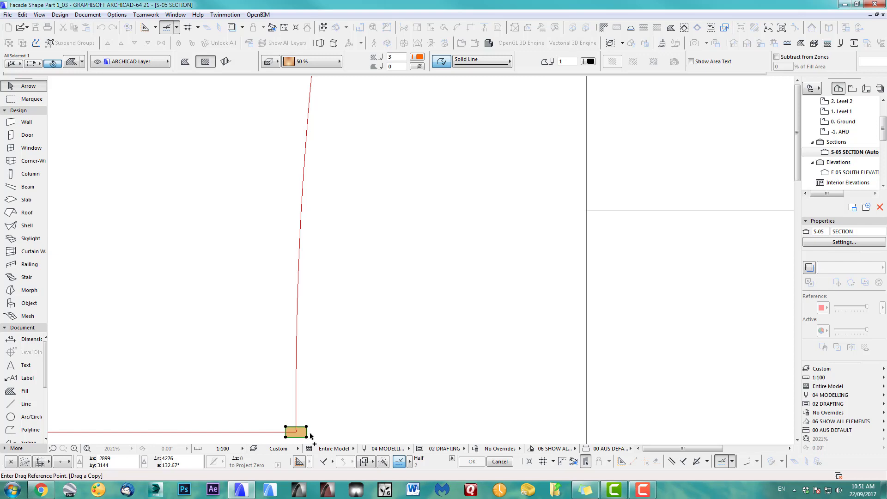
left_click(308, 434)
scroll(368, 410, "down", 4)
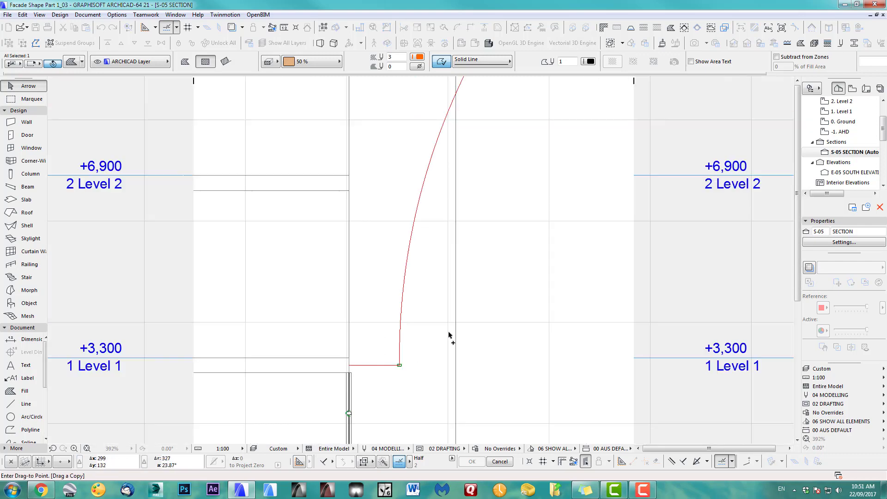
scroll(428, 193, "up", 2)
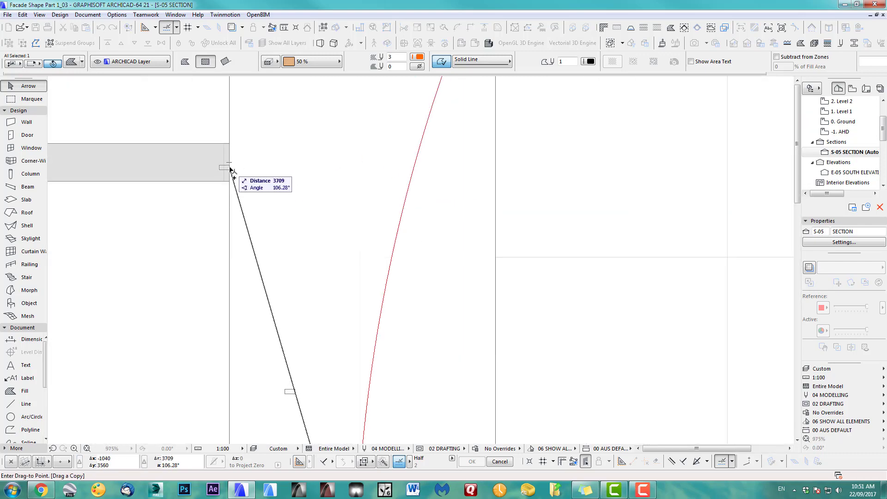
left_click(229, 162)
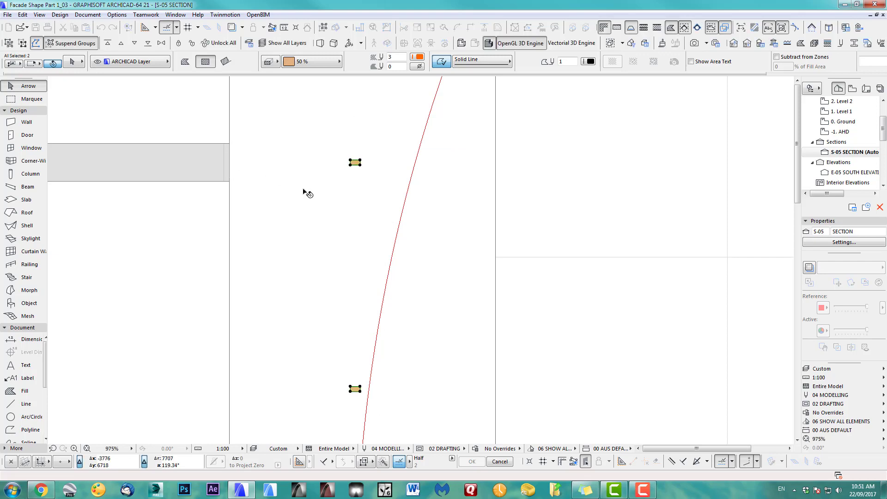
- Drag multiple copies of the two upper fills vertically from slab to slab, up to Level 3 and up to the Roof
scroll(306, 215, "down", 4)
middle_click_drag(323, 291, 401, 252)
scroll(476, 317, "up", 1)
scroll(514, 305, "down", 3)
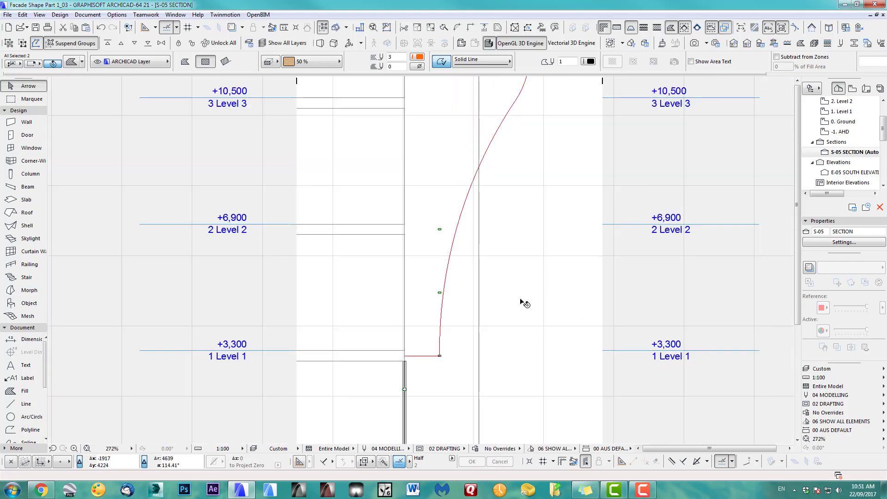
key("ctrl+d")
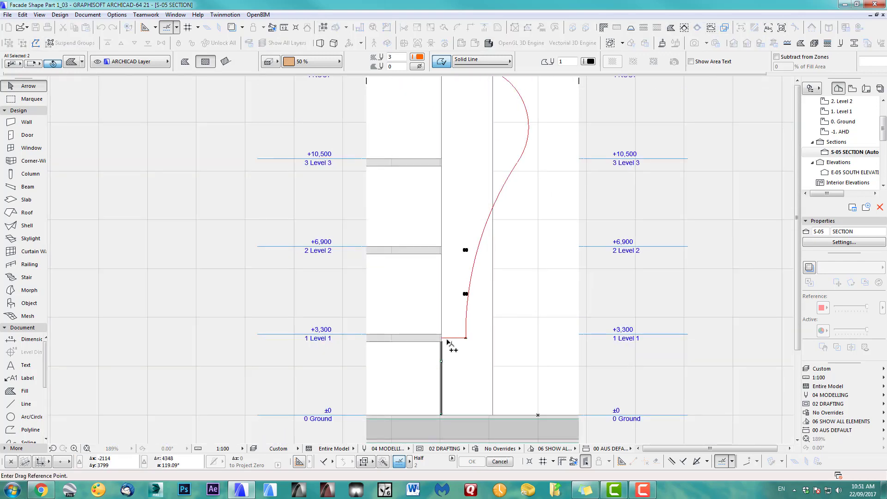
left_click(426, 341)
left_click(427, 254)
middle_click_drag(436, 174, 437, 331)
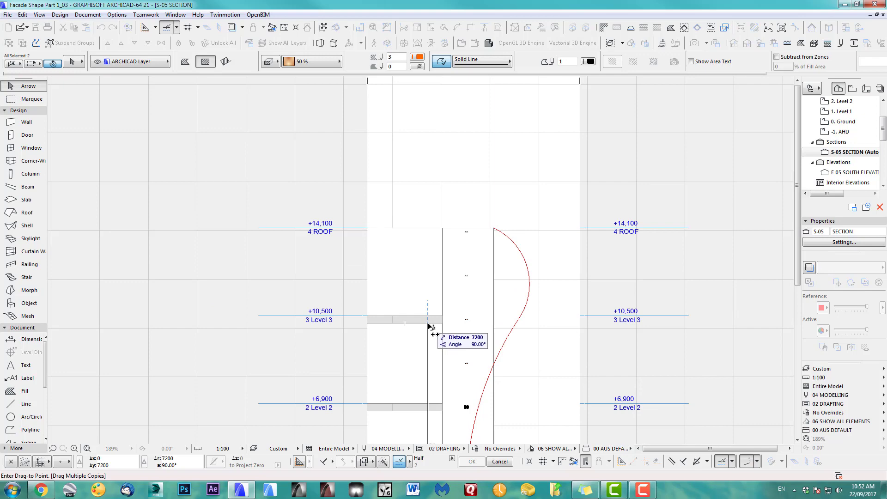
right_click(511, 274)
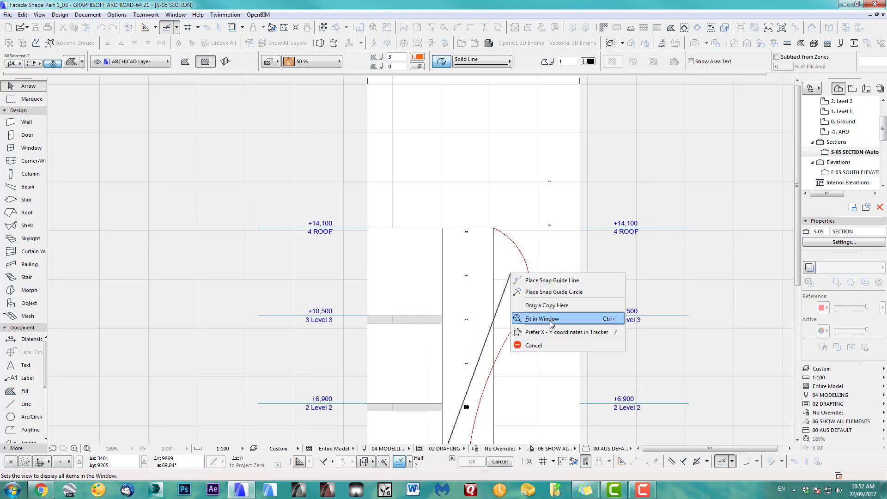
left_click(544, 346)
scroll(544, 346, "down", 3)
middle_click_drag(525, 338, 462, 253)
key("Escape")
- Move the fill between Level 1 and Level 2 and the Level 2 fill horizontally onto the curved profile
scroll(457, 317, "up", 10)
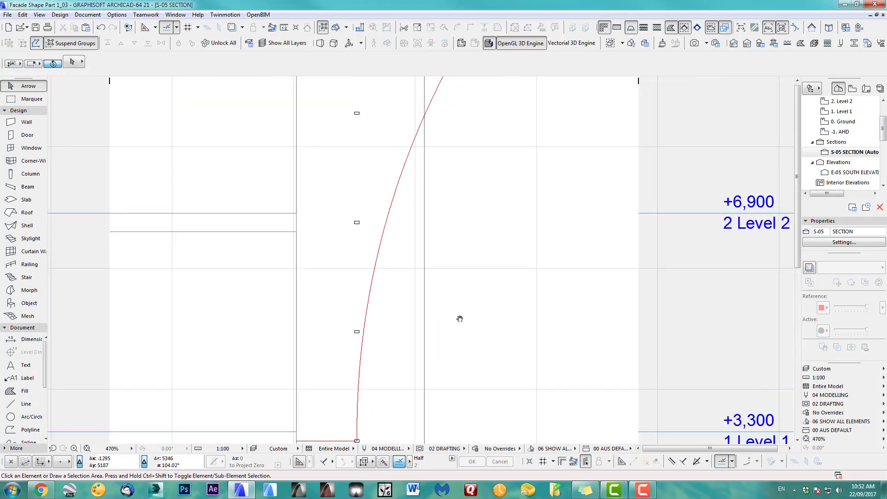
left_click_drag(234, 373, 256, 373)
middle_click_drag(385, 312, 402, 431)
middle_click_drag(310, 94, 335, 278)
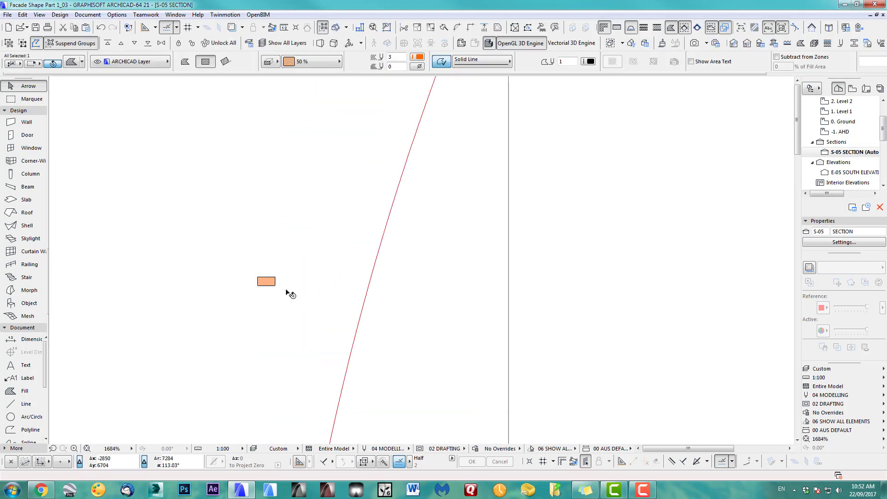
left_click_drag(267, 287, 368, 284)
- Move the fill between Level 2 and Level 3 and the Level 3 fill horizontally onto the curved profile
scroll(416, 310, "down", 5)
scroll(402, 315, "up", 3)
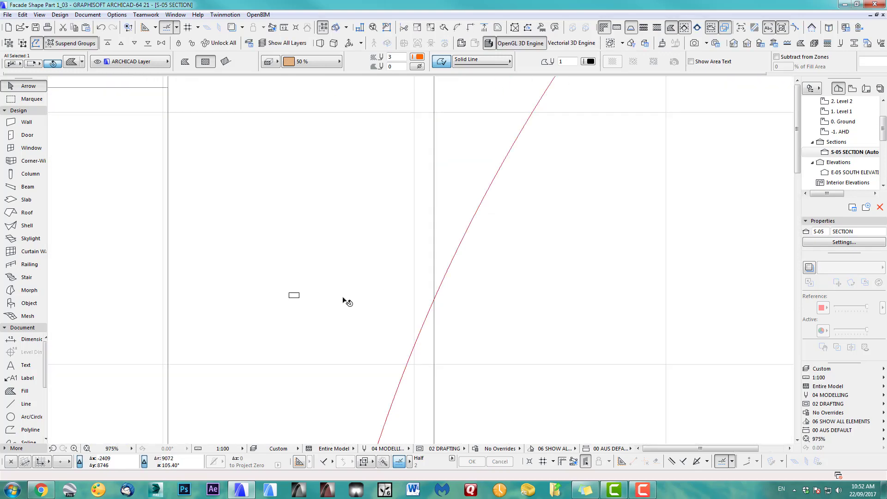
left_click_drag(293, 299, 445, 301)
scroll(445, 300, "down", 5)
scroll(403, 202, "up", 9)
left_click_drag(328, 240, 455, 250)
- Move the fill between Level 3 and the Roof horizontally onto the bulging part of the curved profile
scroll(329, 240, "down", 8)
scroll(455, 245, "up", 5)
scroll(455, 252, "down", 8)
scroll(401, 174, "up", 8)
left_click(318, 228)
left_click_drag(318, 227, 705, 228)
- Move the topmost fill by its upper inner corner onto the upper end of the curved profile at the Roof line
scroll(416, 277, "down", 8)
scroll(412, 279, "up", 10)
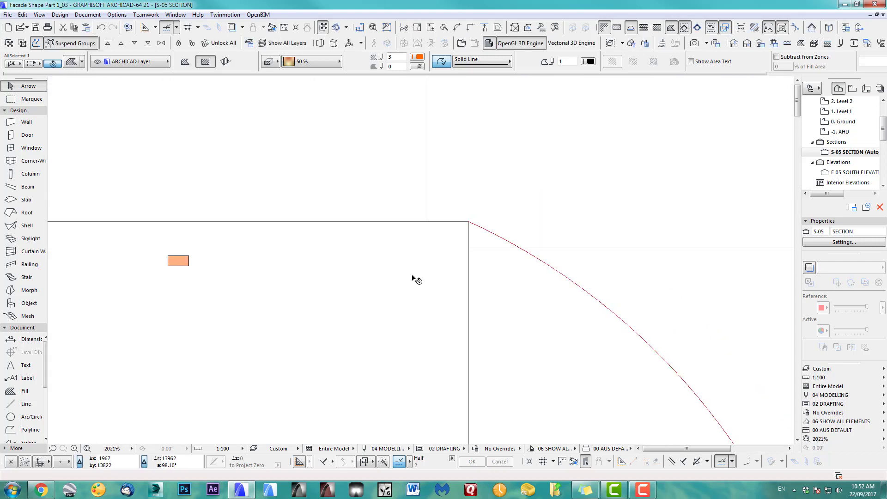
left_click(168, 256)
middle_click_drag(183, 256, 388, 254)
middle_click_drag(638, 227, 347, 251)
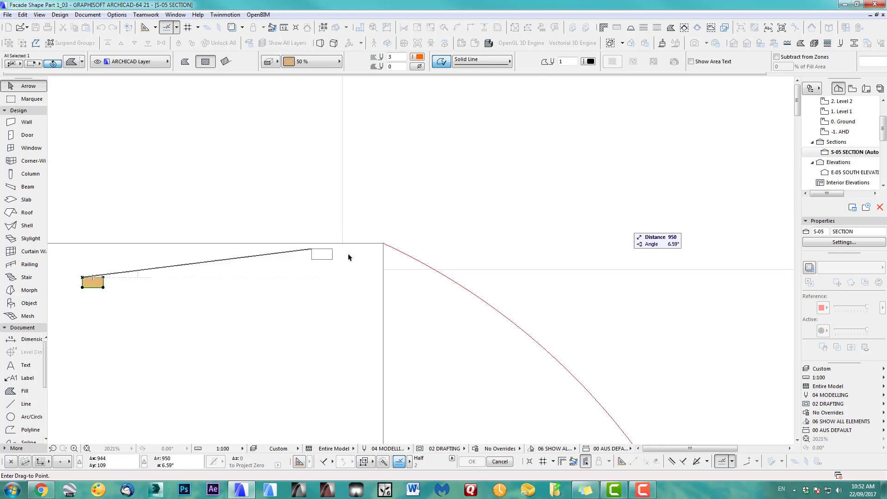
left_click(384, 244)
scroll(467, 188, "down", 8)
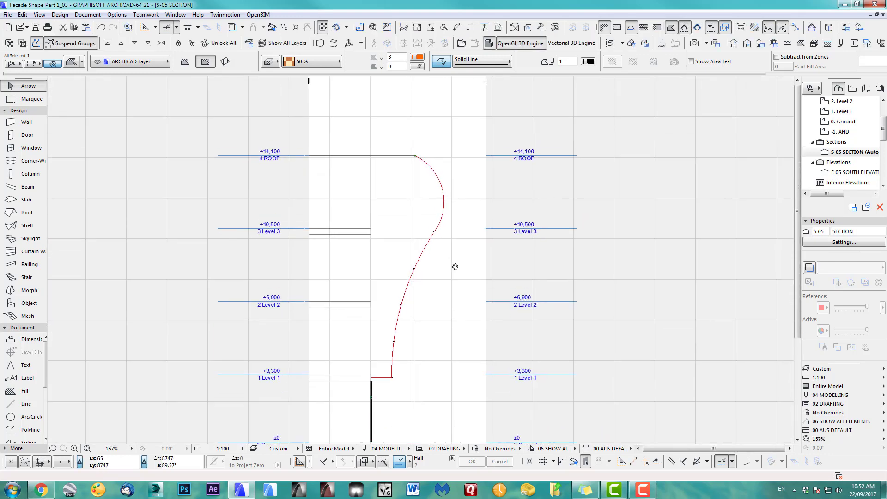
middle_click_drag(455, 268, 463, 249)
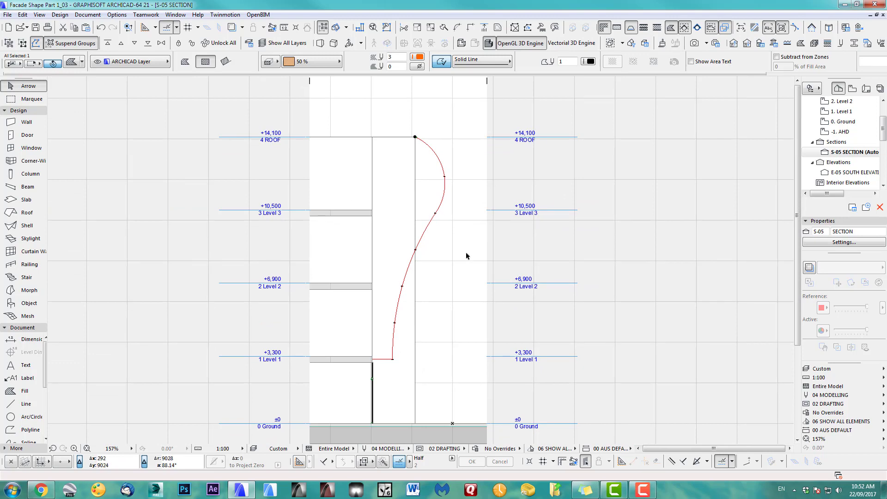
- Copy the curved profile polyline from the section and paste it into the Level 2 plan in clear space beside the building
key("Escape")
middle_click_drag(407, 166, 453, 168)
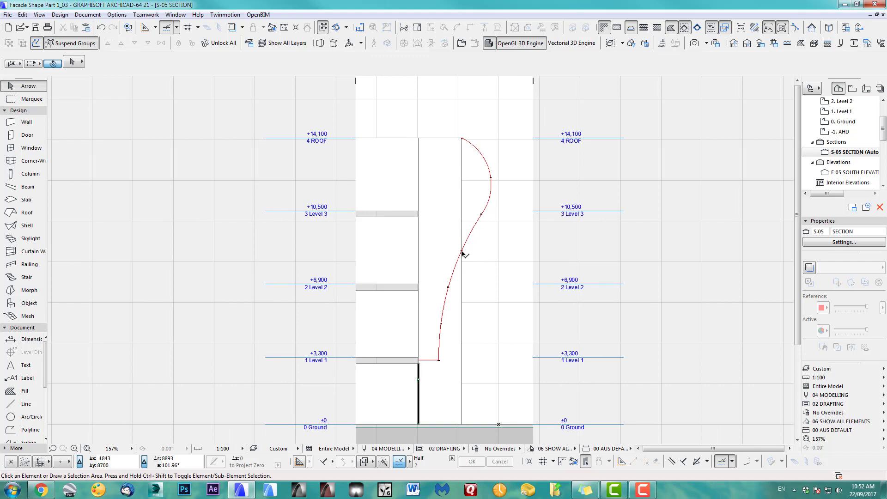
left_click(441, 348)
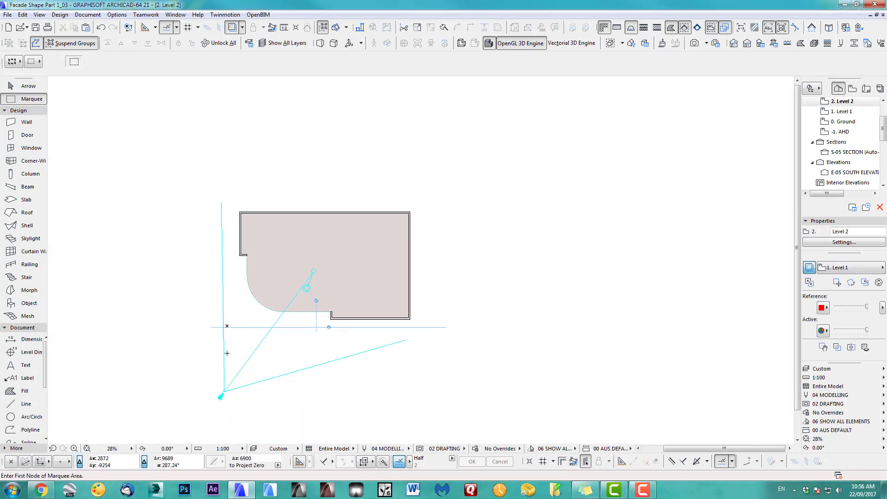
middle_click_drag(224, 351, 438, 293)
scroll(403, 264, "up", 2)
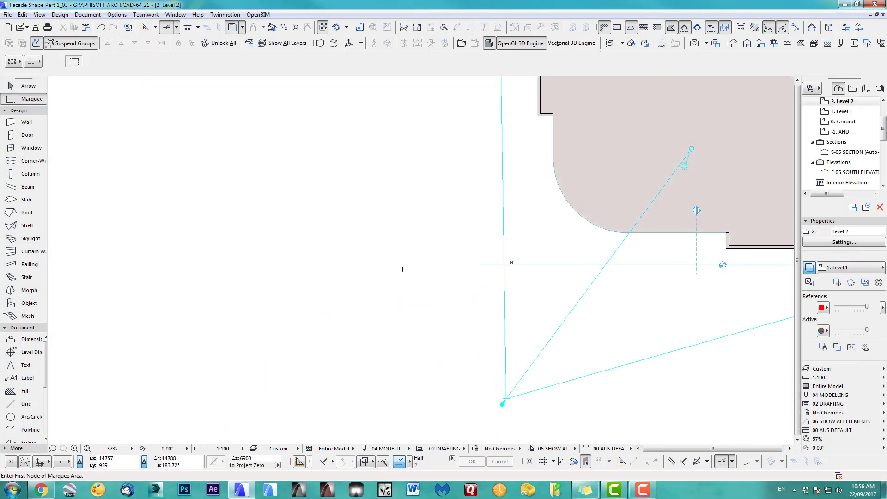
left_click_drag(486, 220, 409, 225)
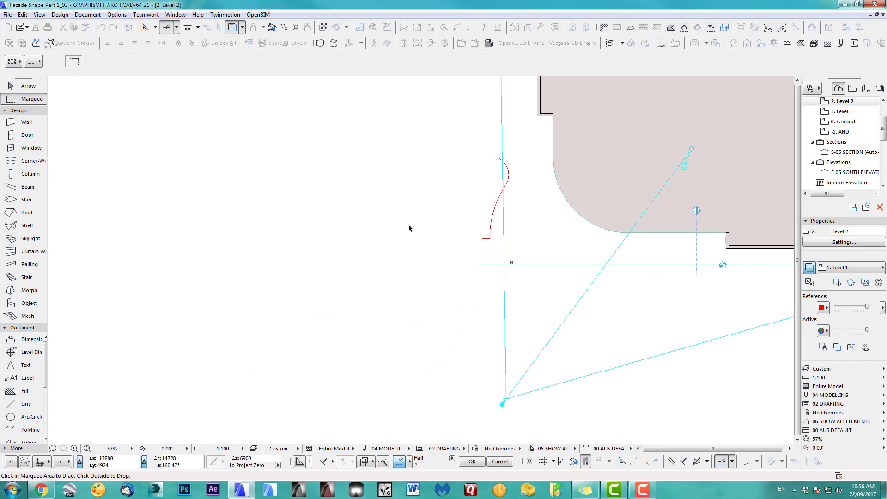
left_click(463, 222)
scroll(464, 222, "up", 3)
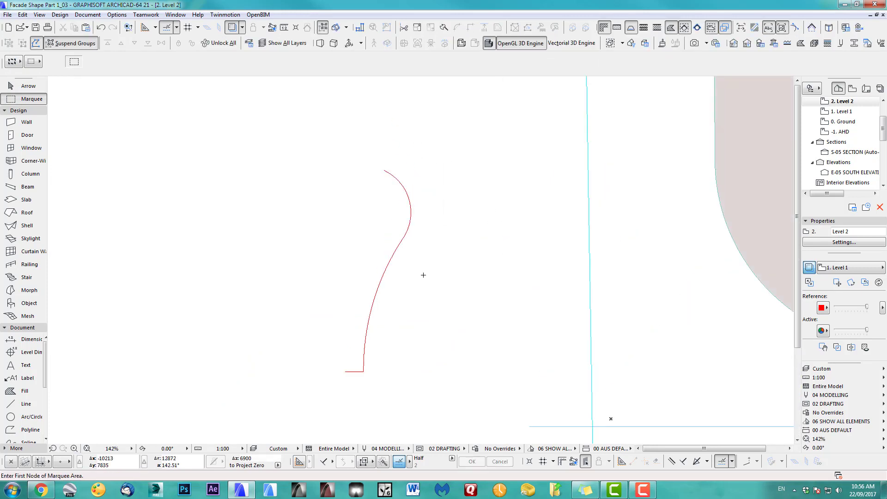
- Set the default wall thickness to 20 mm and trace walls along the whole pasted profile curve
left_click(27, 392)
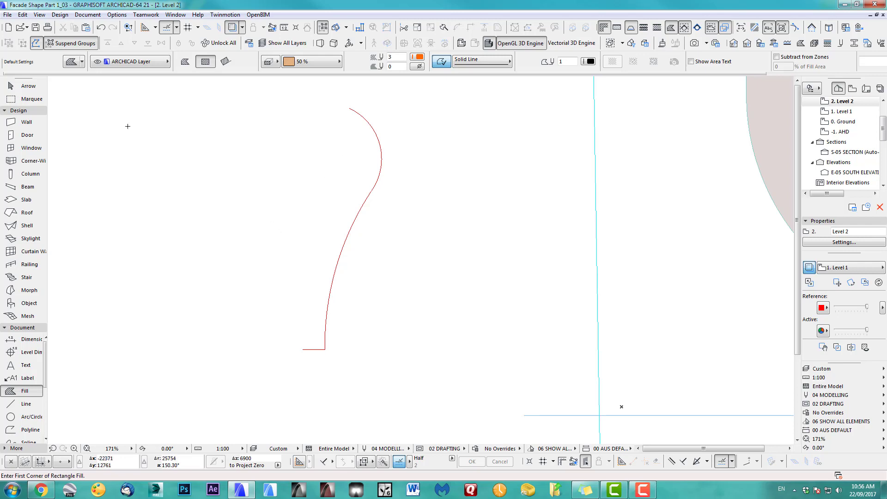
double_click(26, 122)
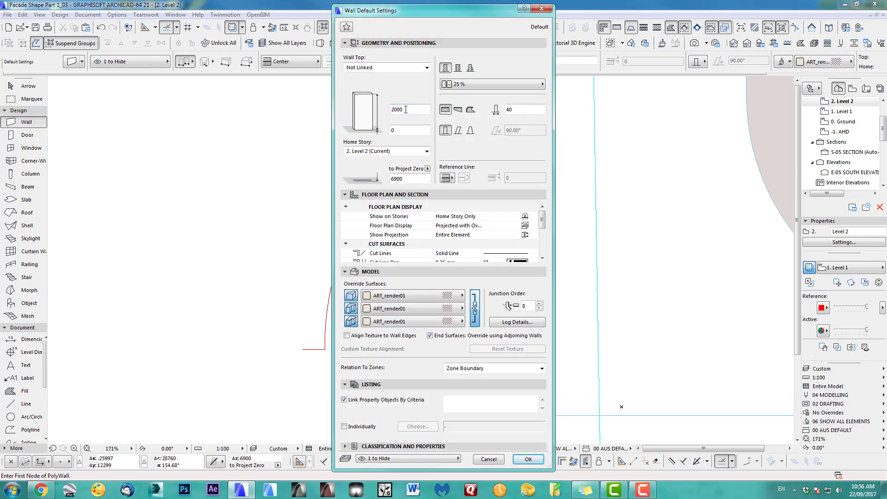
double_click(515, 110)
type("200")
left_click(535, 460)
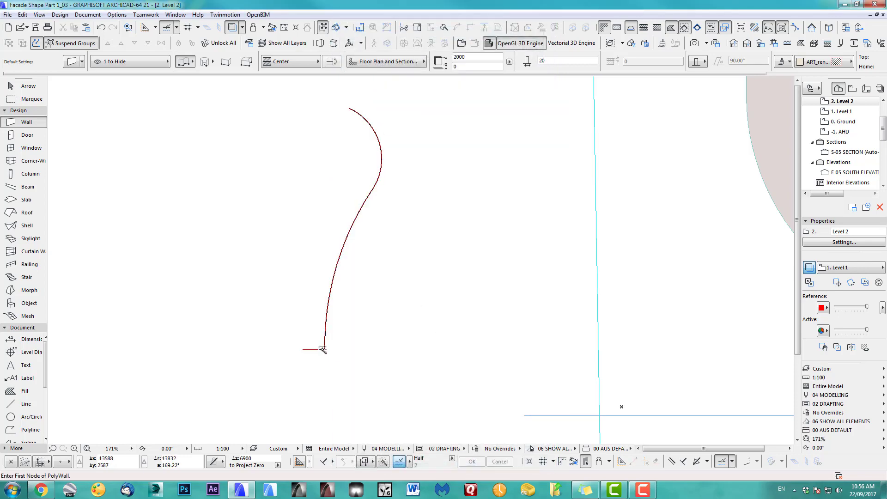
- Explode the profile walls and polyline into the current view without keeping the original elements
middle_click_drag(307, 318, 295, 375)
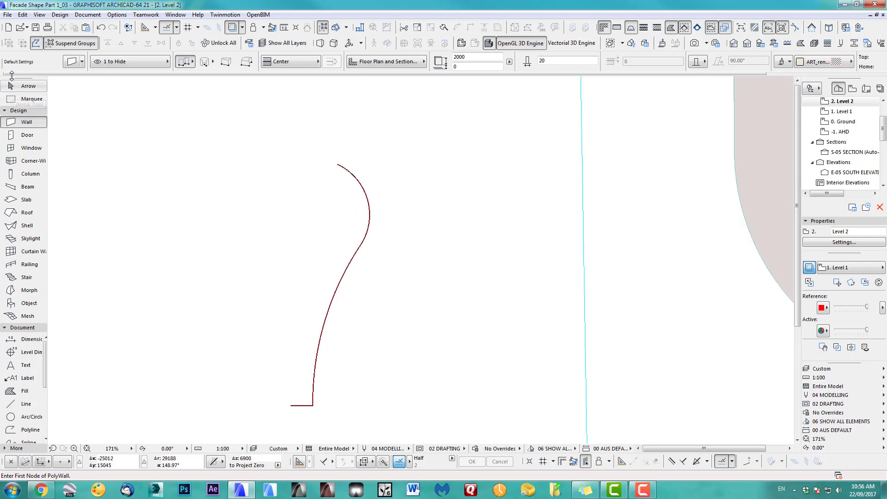
left_click(18, 87)
left_click_drag(198, 129, 432, 442)
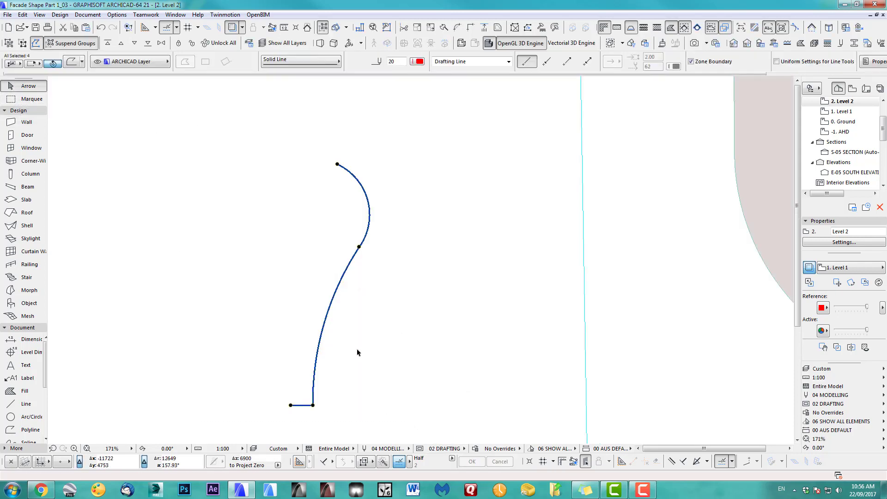
middle_click_drag(163, 141, 215, 114)
left_click(22, 14)
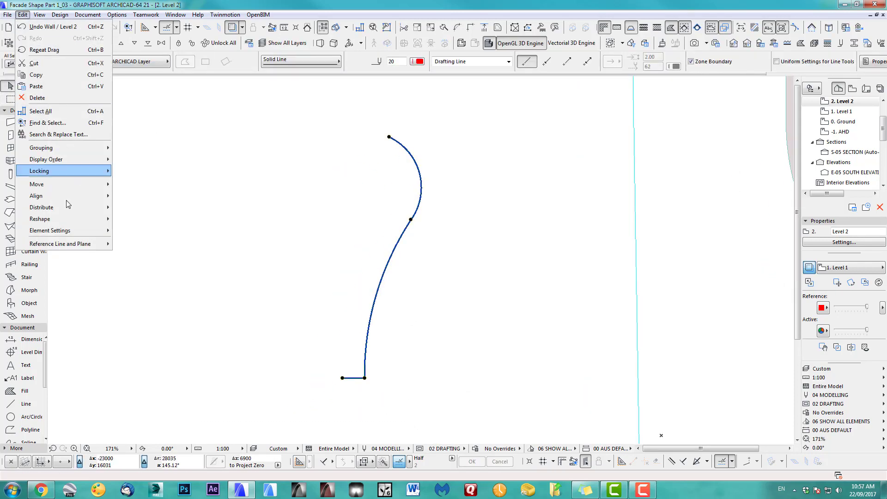
mouse_move(59, 218)
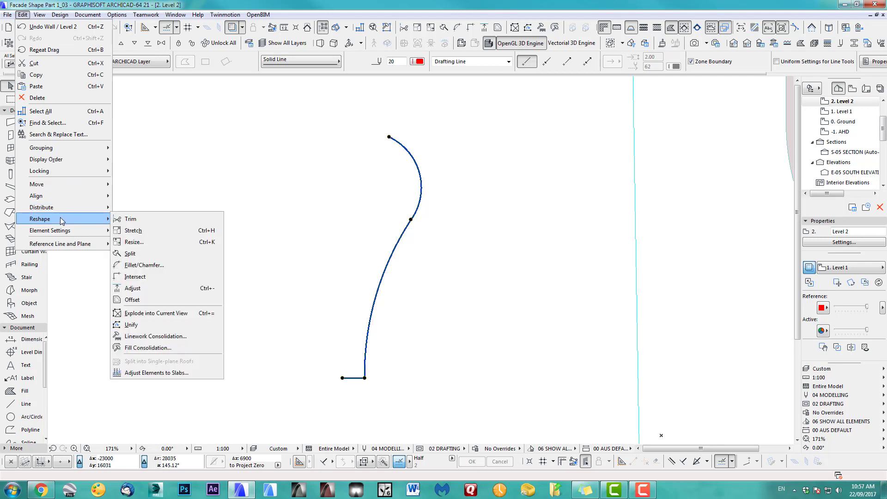
left_click(149, 314)
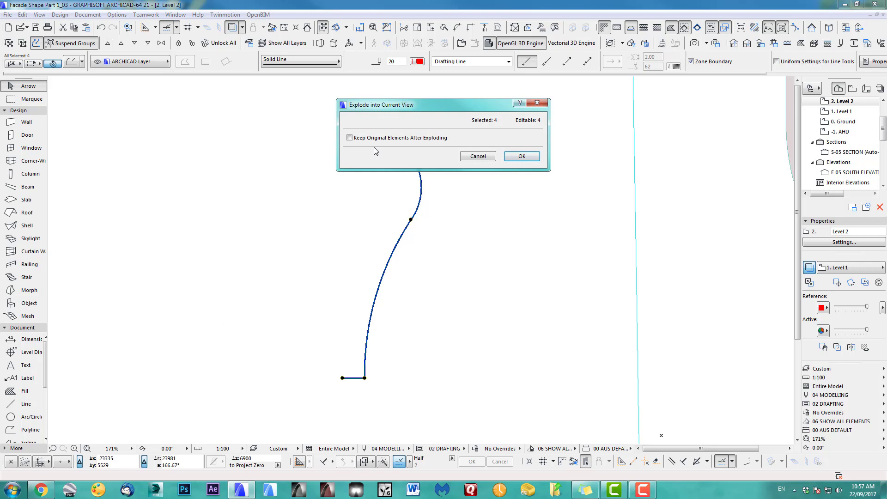
left_click(522, 156)
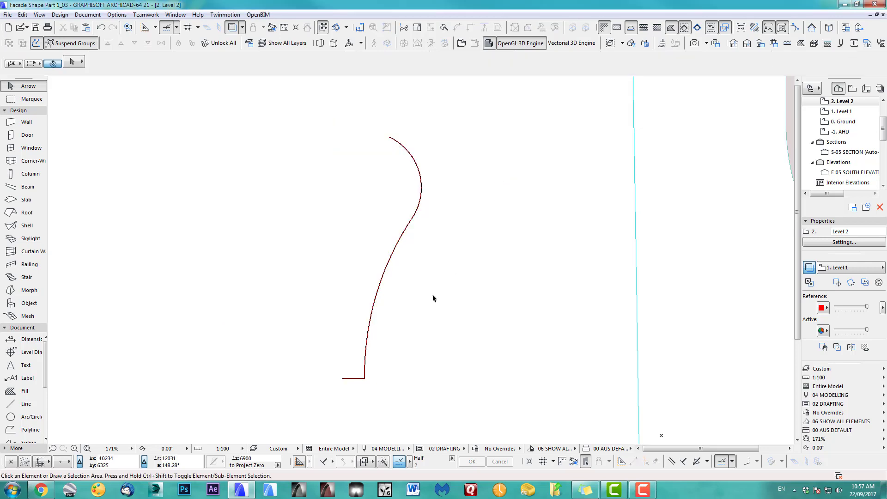
- Enclose the exploded profile in a marquee and copy only its three fills
left_click(31, 99)
left_click(236, 84)
left_click(459, 400)
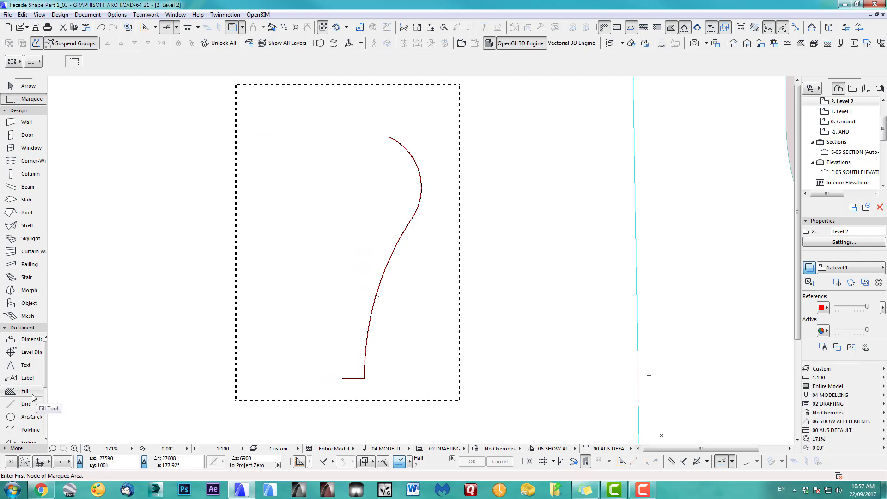
left_click(19, 392)
key("ctrl+a")
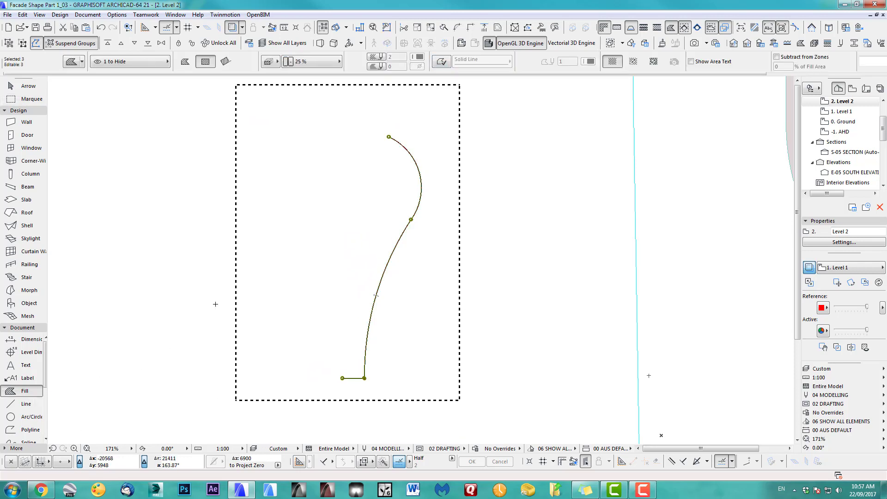
left_click(23, 14)
left_click(36, 85)
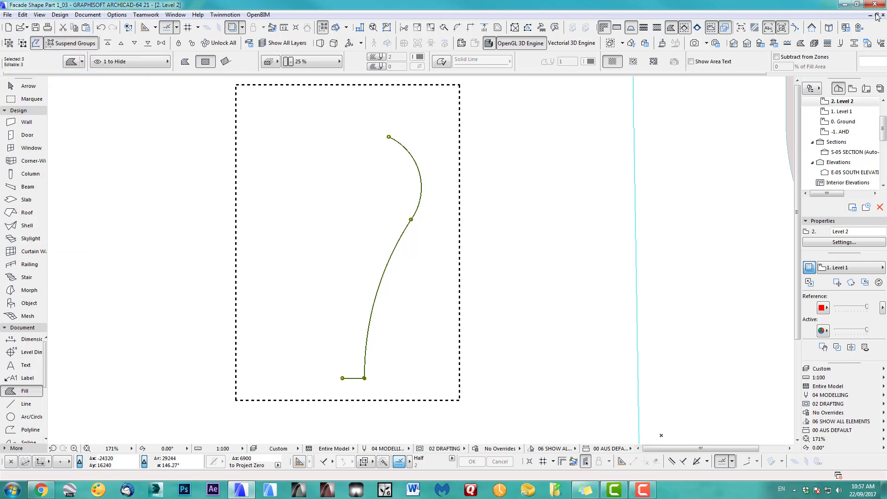
- Paste the copied profile fills into the S-05 section, in the empty area beside the building
left_click(849, 152)
double_click(850, 152)
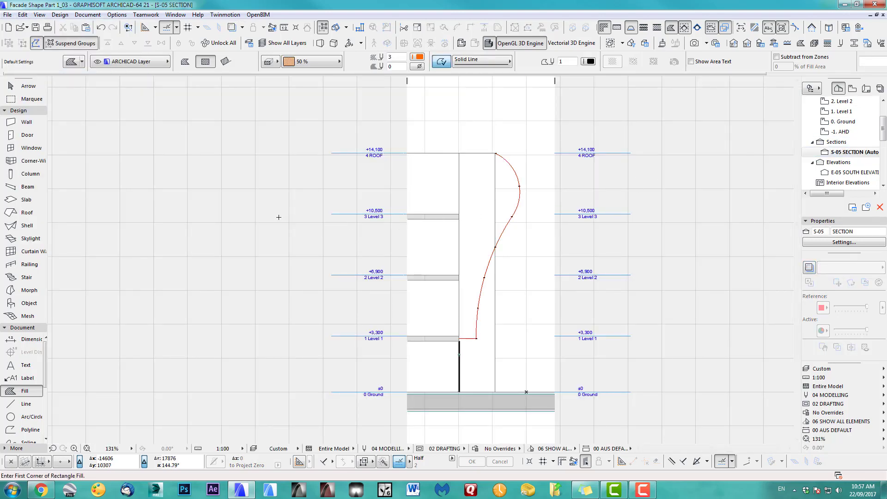
key("ctrl+v")
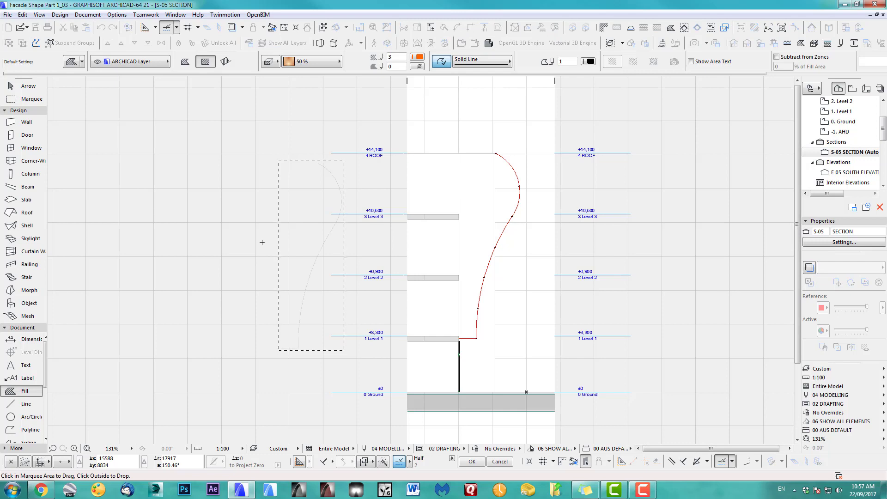
middle_click_drag(305, 256, 227, 258)
left_click_drag(228, 258, 168, 262)
left_click(94, 259)
scroll(94, 256, "up", 5)
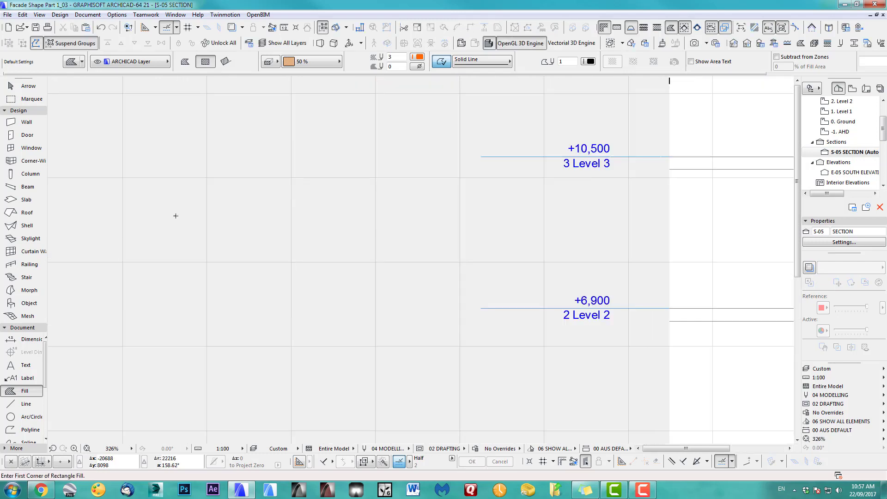
scroll(305, 192, "down", 4)
middle_click_drag(304, 226, 311, 226)
- Change the three pasted profile fills to the Asphalt building material
left_click(28, 86)
left_click_drag(149, 93, 371, 394)
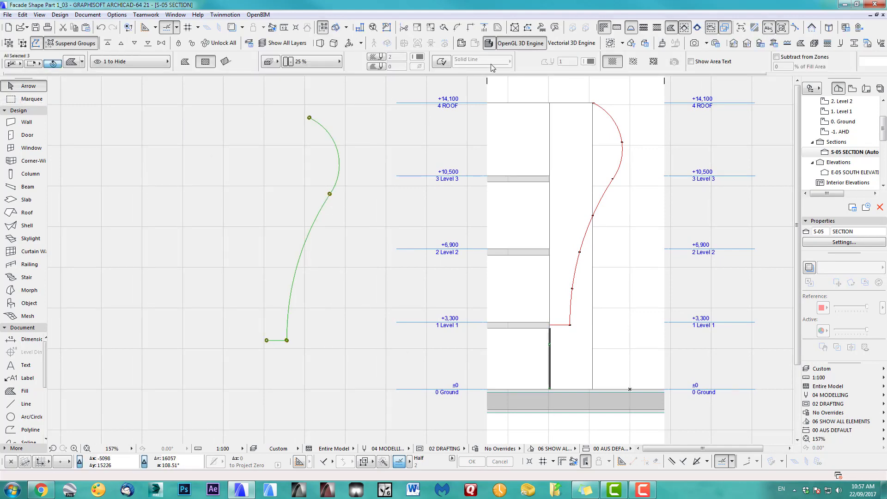
left_click(309, 62)
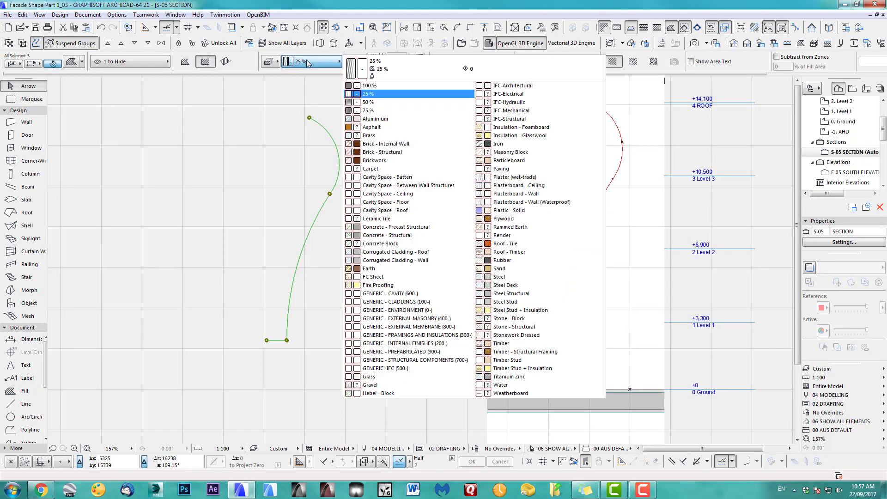
left_click(372, 128)
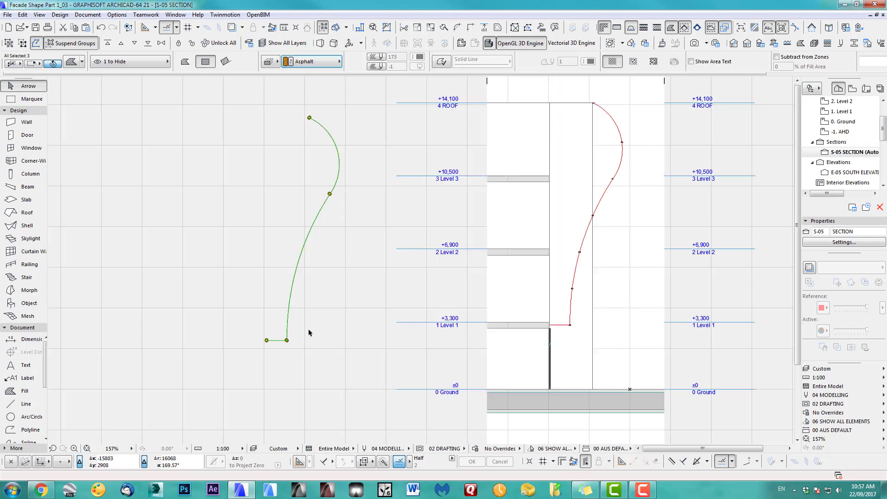
left_click(299, 346)
scroll(283, 347, "up", 8)
scroll(312, 327, "down", 9)
- Move the Asphalt fills by the free end of their short horizontal piece onto the profile's start at the Level 1 wall face
left_click(258, 134)
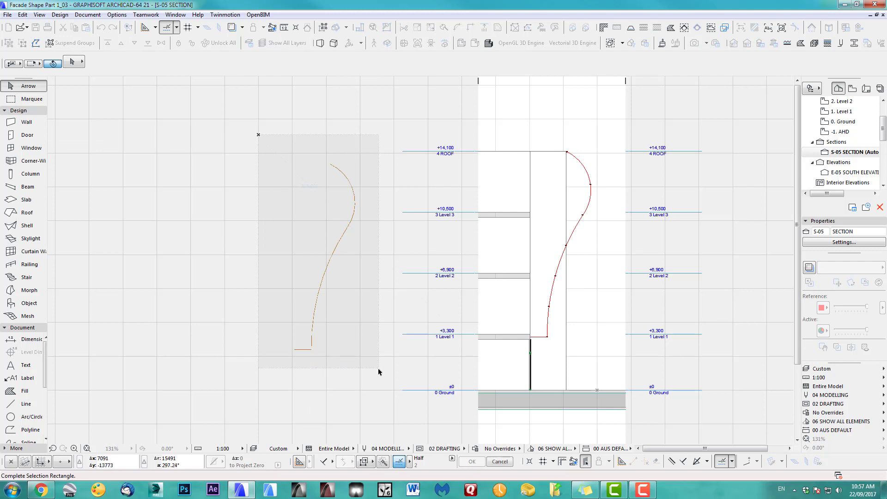
left_click(378, 370)
key("ctrl+d")
scroll(233, 365, "up", 14)
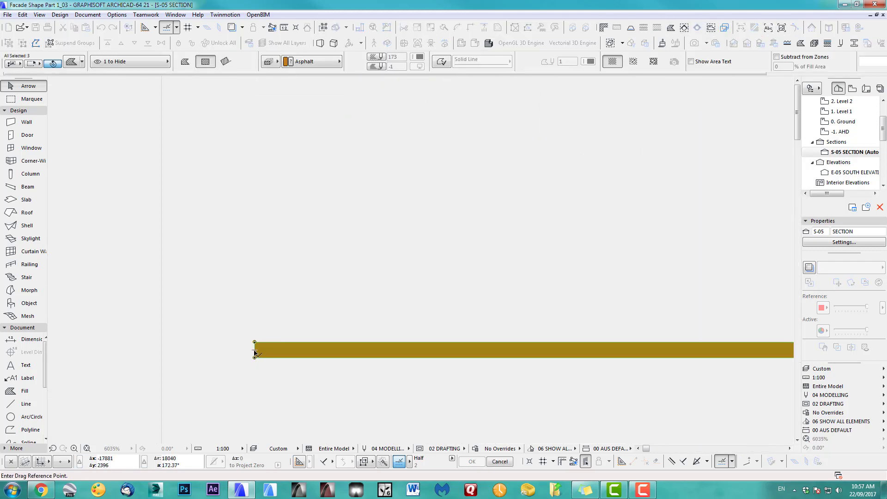
scroll(255, 352, "down", 11)
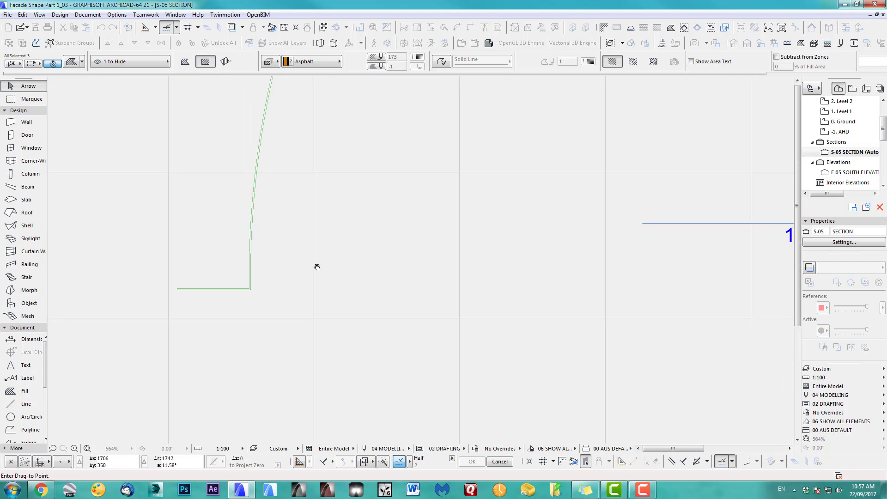
scroll(489, 230, "down", 3)
scroll(408, 317, "up", 13)
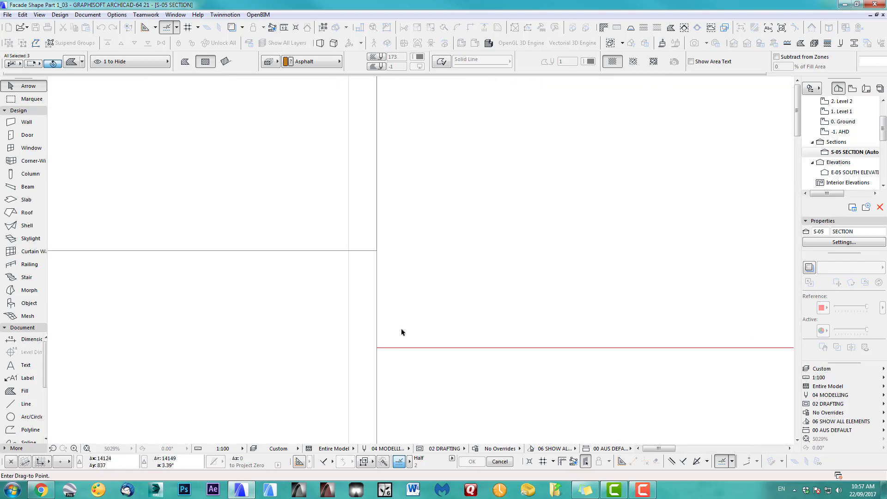
left_click(378, 349)
scroll(317, 307, "down", 13)
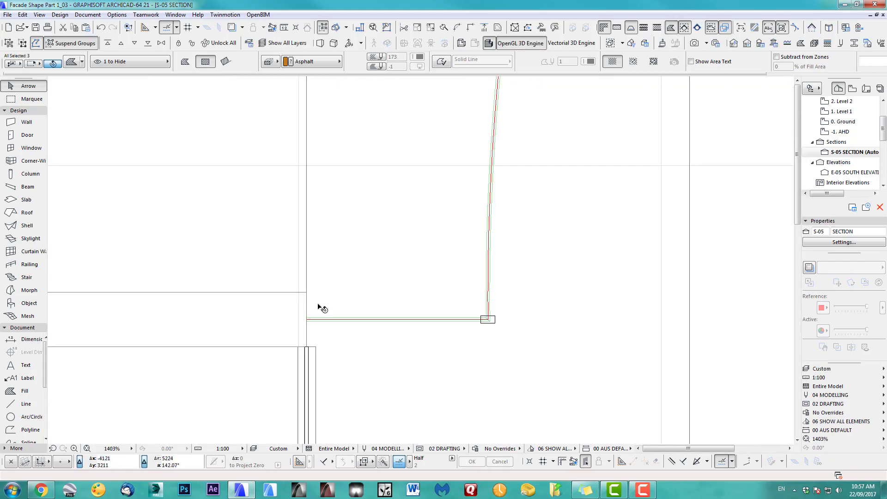
scroll(409, 327, "down", 3)
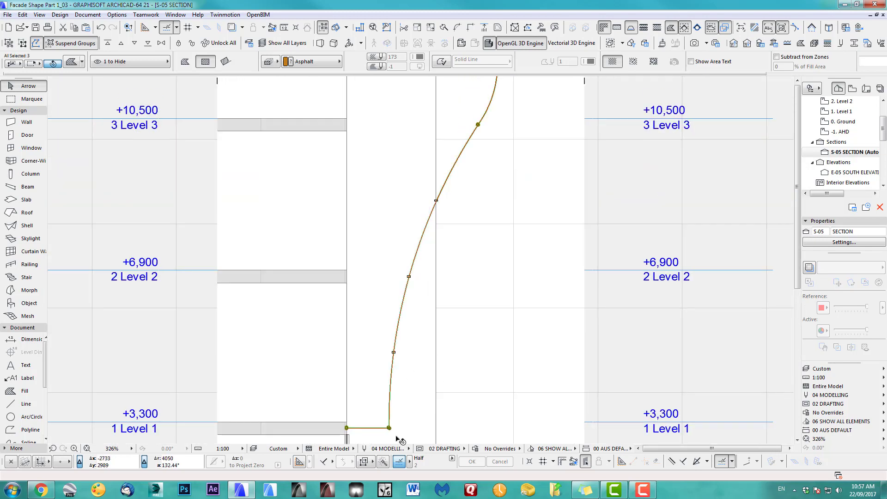
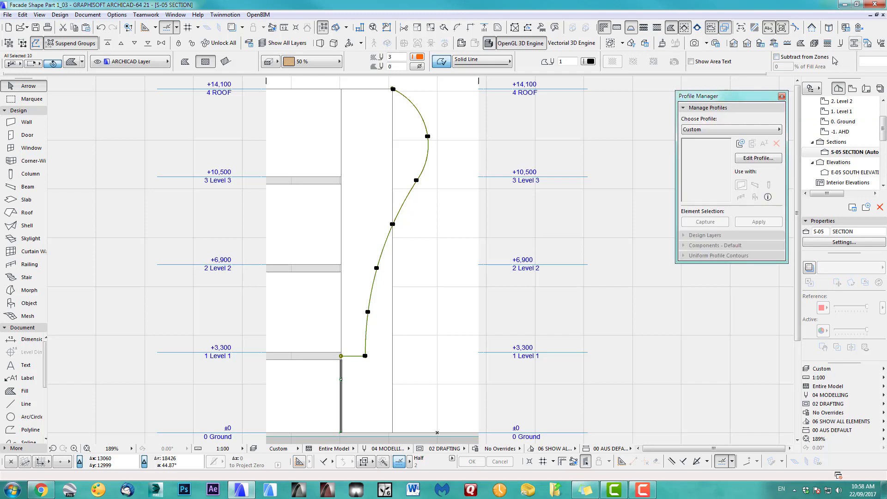
- Create a new complex profile named Facade Horiz 1
left_click(740, 143)
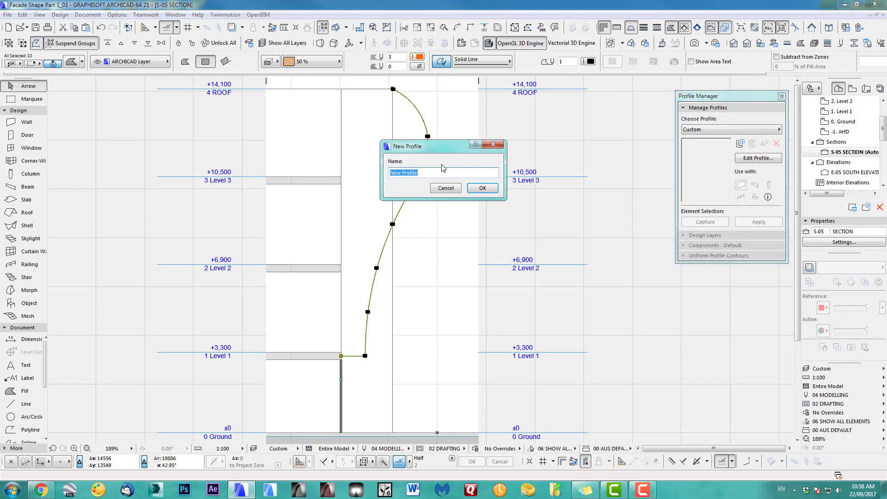
type("Facade Horiz 1")
left_click(482, 188)
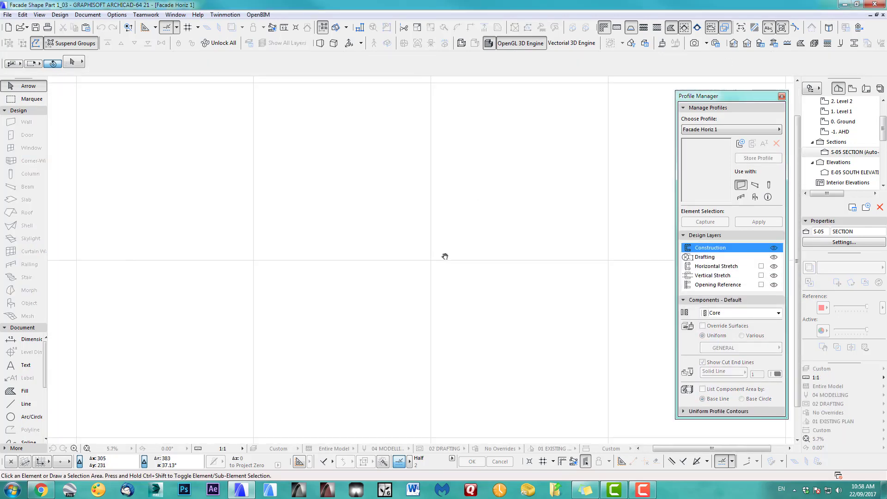
- Paste the copied facade fills into the Facade Horiz 1 profile at their original location, zooming to the pasted elements
scroll(445, 256, "down", 4)
key("ctrl+v")
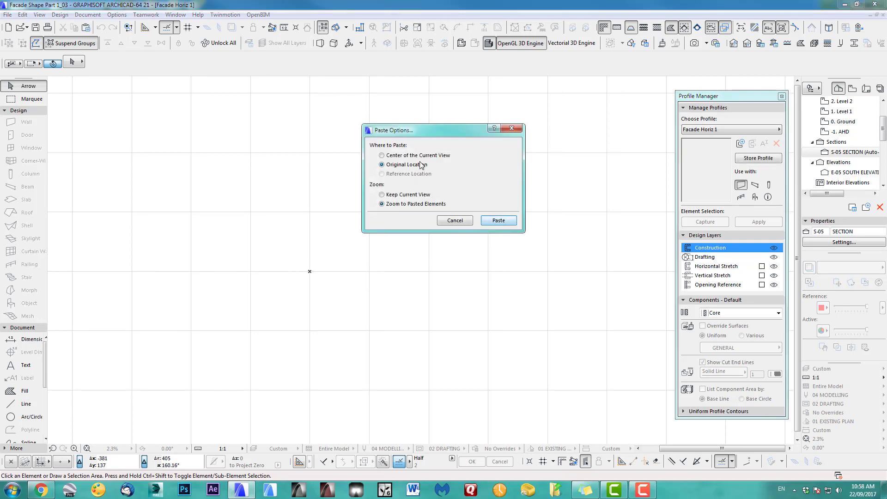
left_click(512, 224)
- Move the pasted fills by the lower free corner of the short horizontal piece onto the profile origin
scroll(391, 383, "up", 3)
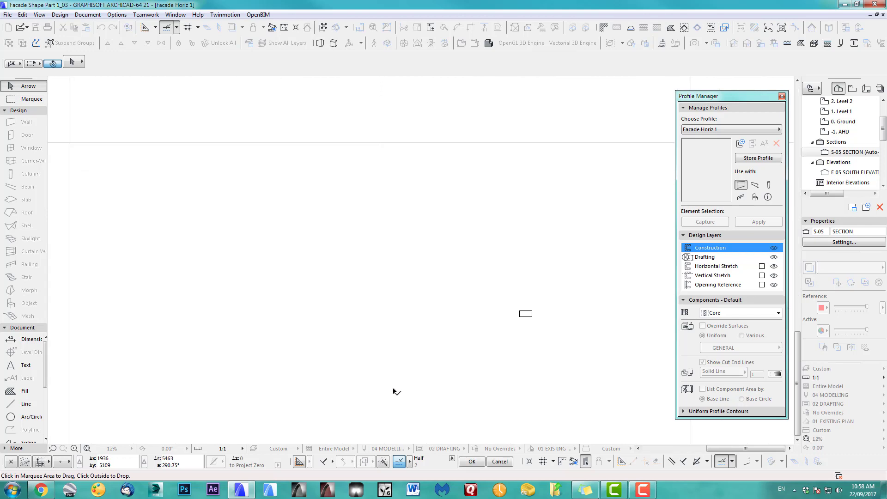
scroll(455, 354, "up", 3)
scroll(395, 323, "up", 3)
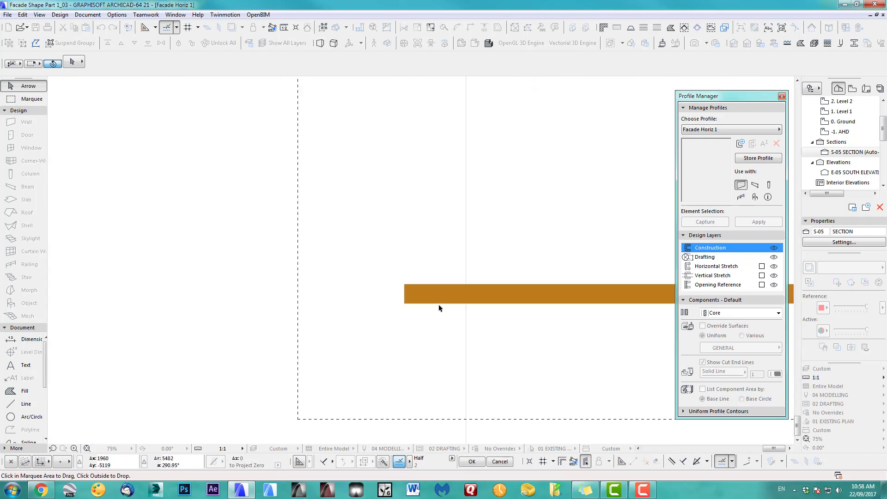
left_click(404, 303)
scroll(451, 274, "down", 5)
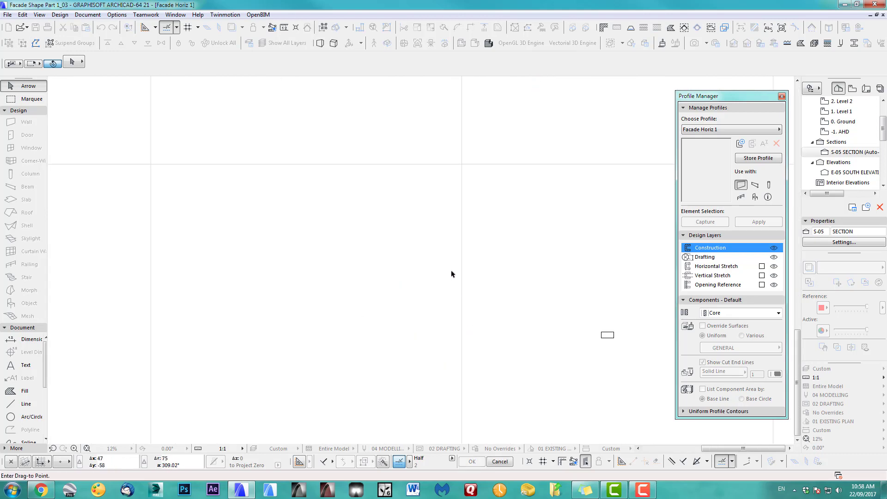
scroll(398, 196, "down", 4)
middle_click_drag(392, 196, 481, 319)
scroll(494, 303, "down", 8)
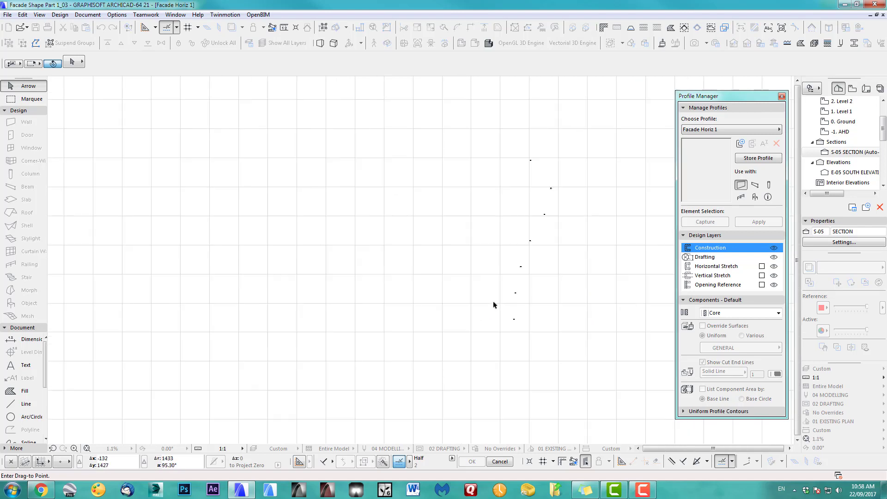
left_click(472, 246)
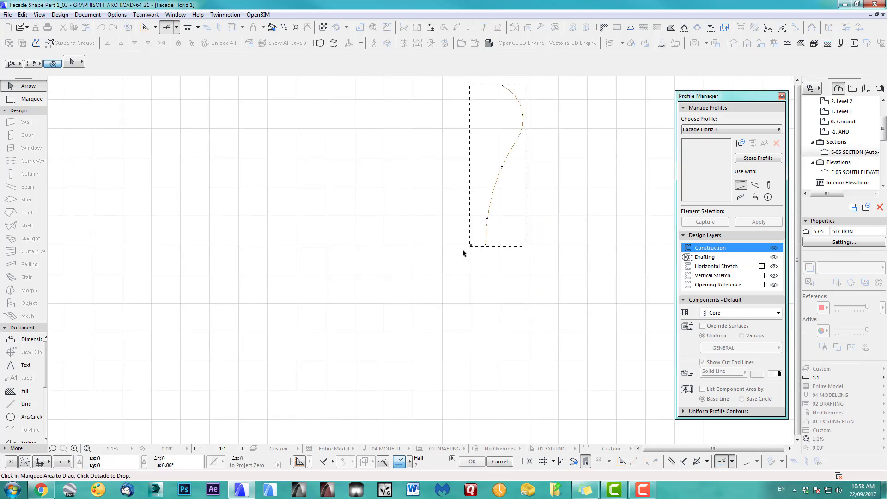
scroll(376, 246, "up", 2)
middle_click_drag(376, 245, 206, 325)
left_click(224, 297)
scroll(451, 218, "down", 2)
middle_click_drag(450, 218, 338, 306)
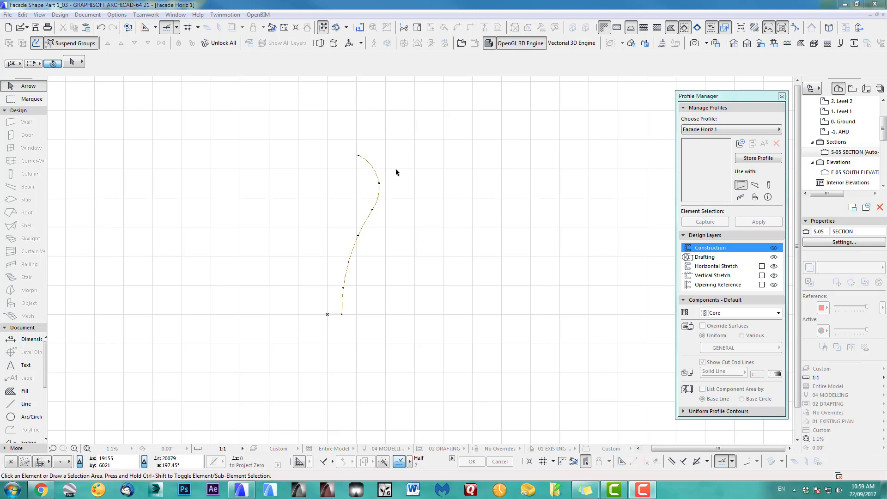
- Select the three curved skin fills and override their surfaces with ART_GC1
left_click(372, 171)
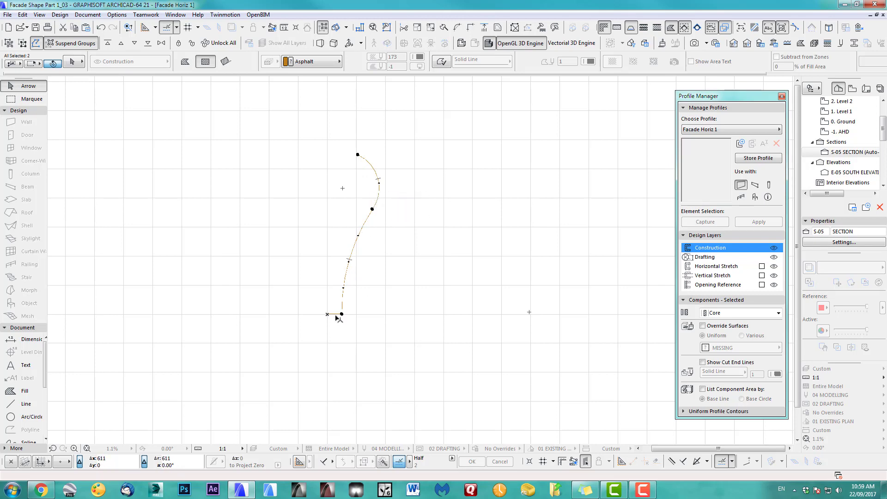
left_click(703, 326)
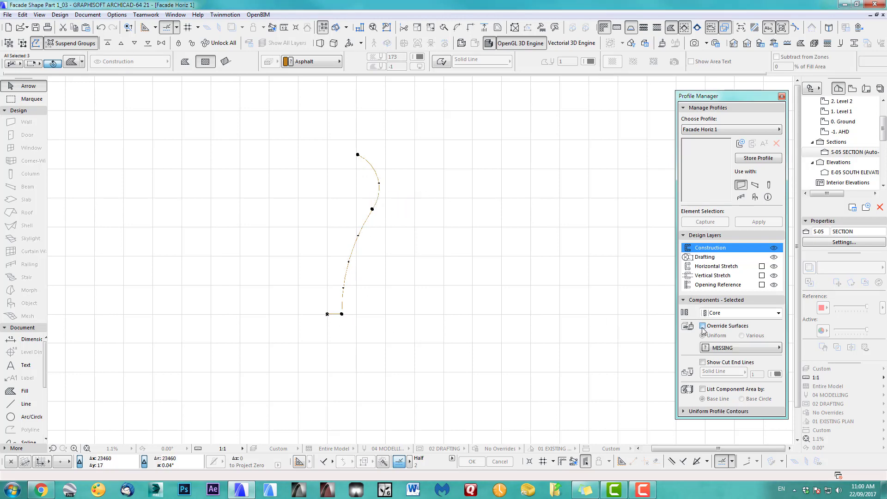
left_click(724, 348)
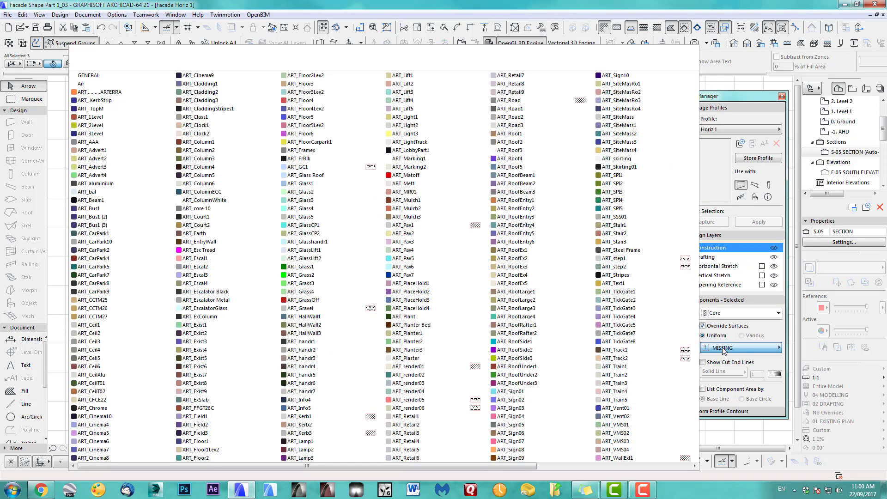
left_click(299, 168)
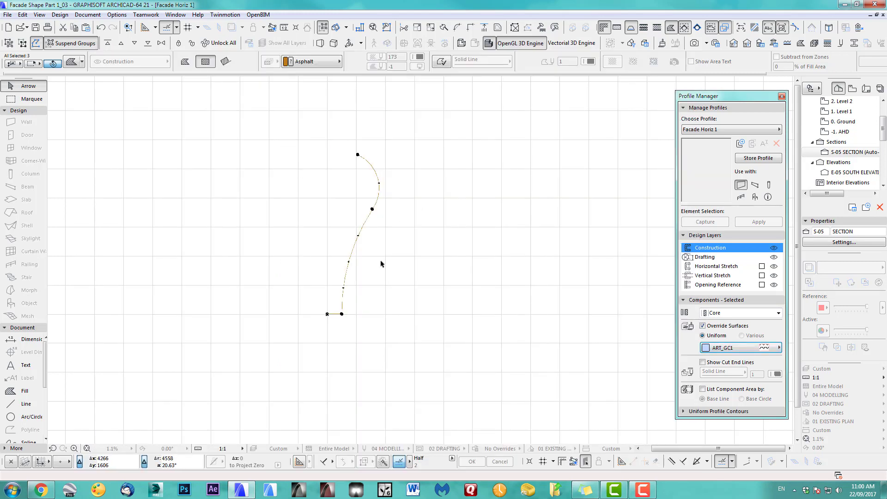
- Override the surfaces of the small framing-member fills with ART_FrBlk and store the Facade Horiz 1 profile
left_click_drag(269, 125, 427, 357)
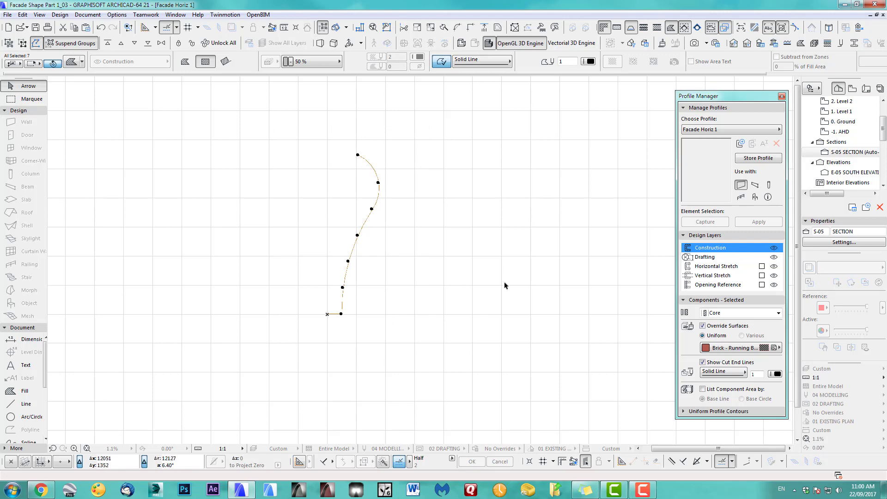
left_click(724, 349)
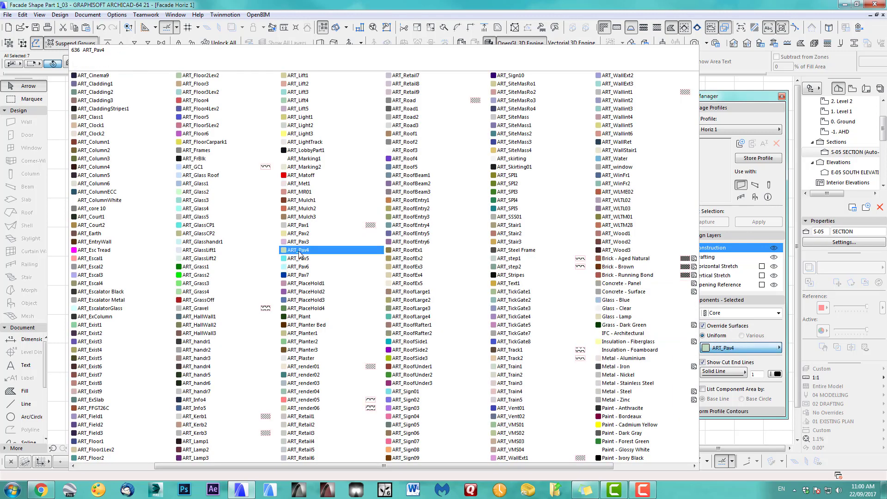
left_click(197, 159)
scroll(401, 290, "up", 2)
middle_click_drag(401, 289, 499, 327)
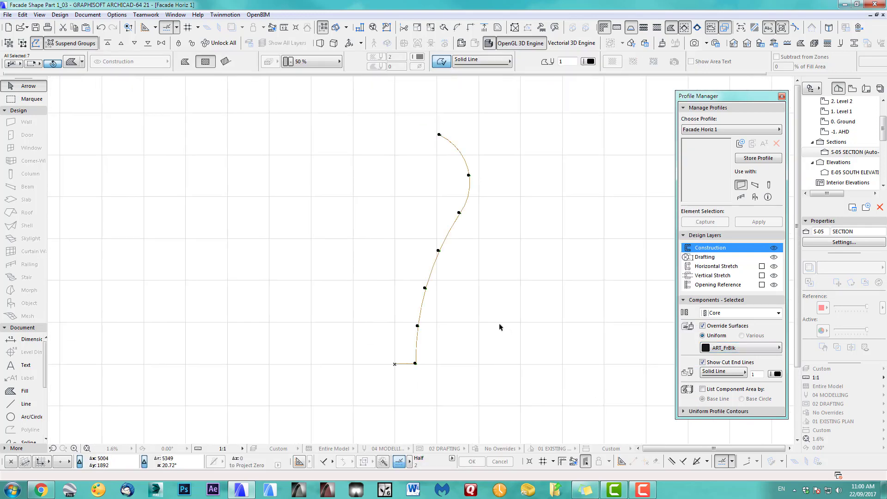
key("Escape")
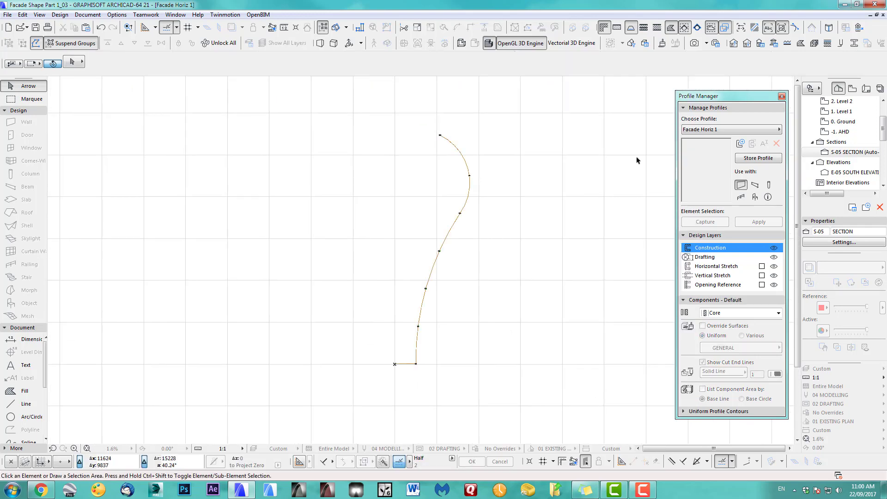
left_click(763, 159)
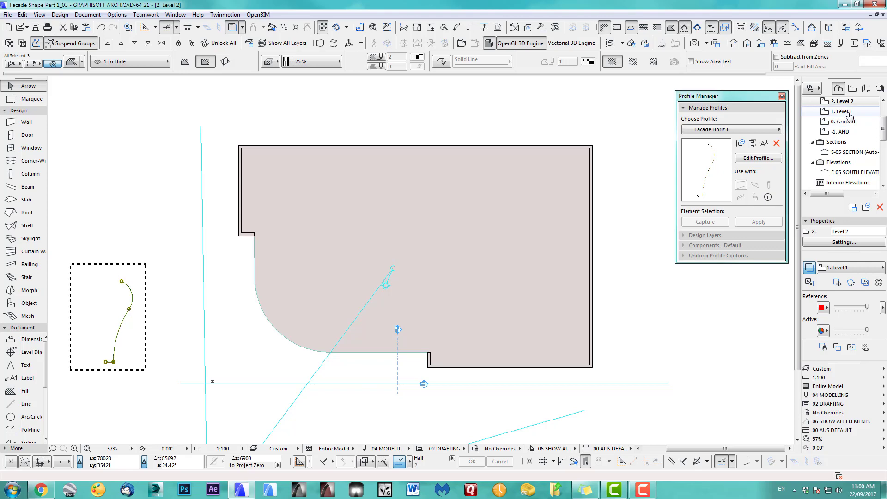
- On the Level 1 plan, set the default wall to the Facade Horiz 1 complex profile with its surface override off
double_click(849, 112)
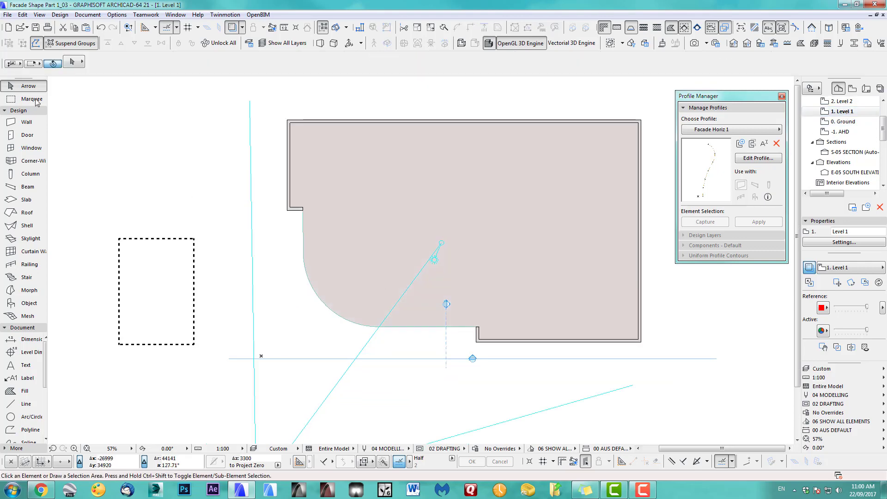
double_click(25, 122)
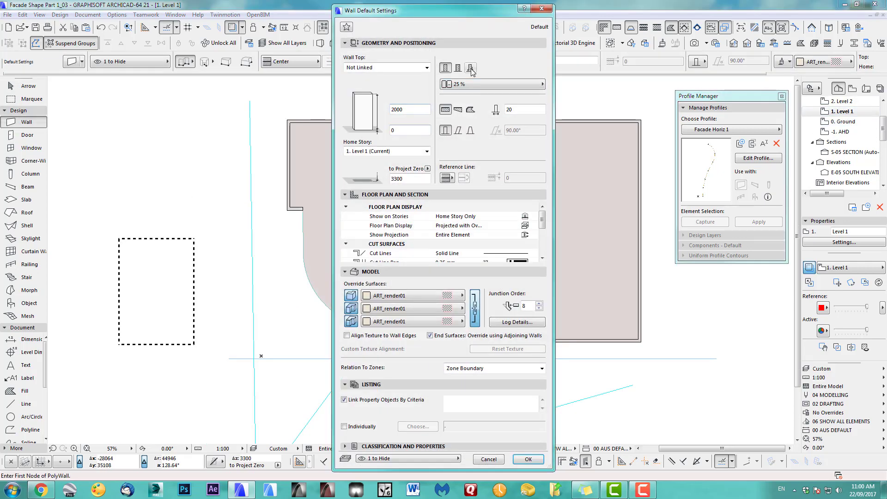
left_click(473, 84)
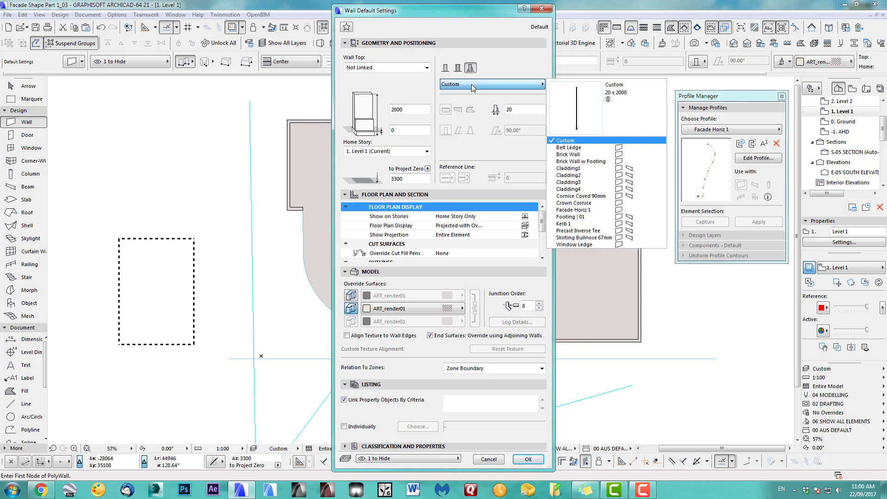
left_click(571, 210)
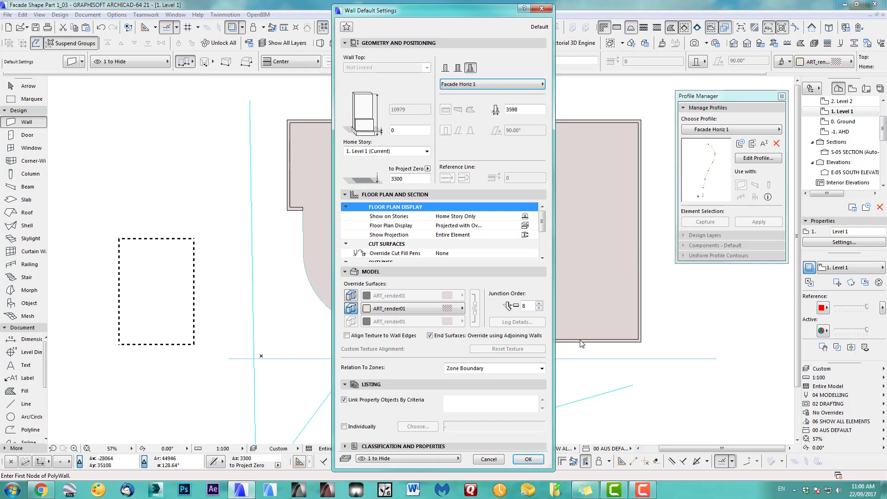
left_click(350, 309)
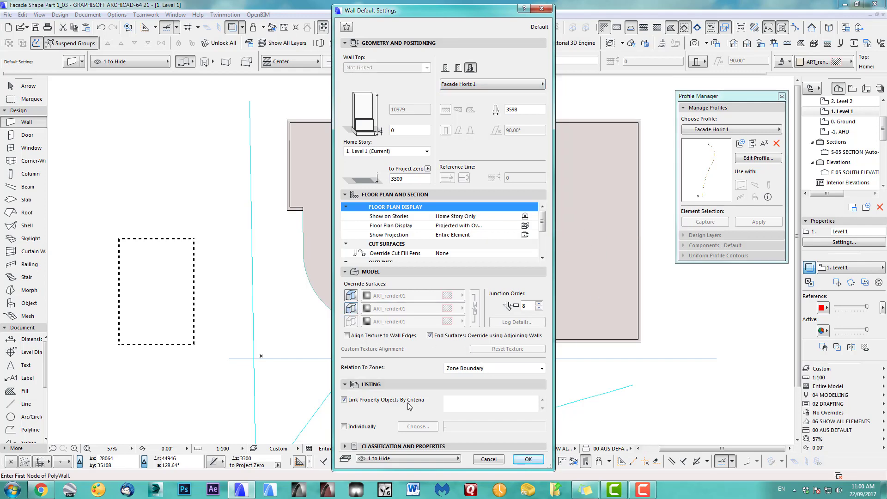
- Assign the default wall to the 3DGlass Facade Horiz layer and accept the wall settings
left_click(447, 459)
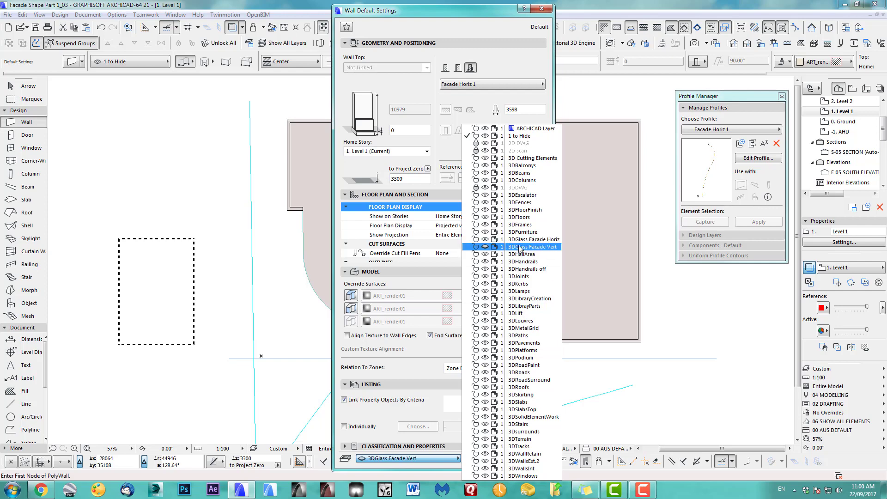
left_click(521, 240)
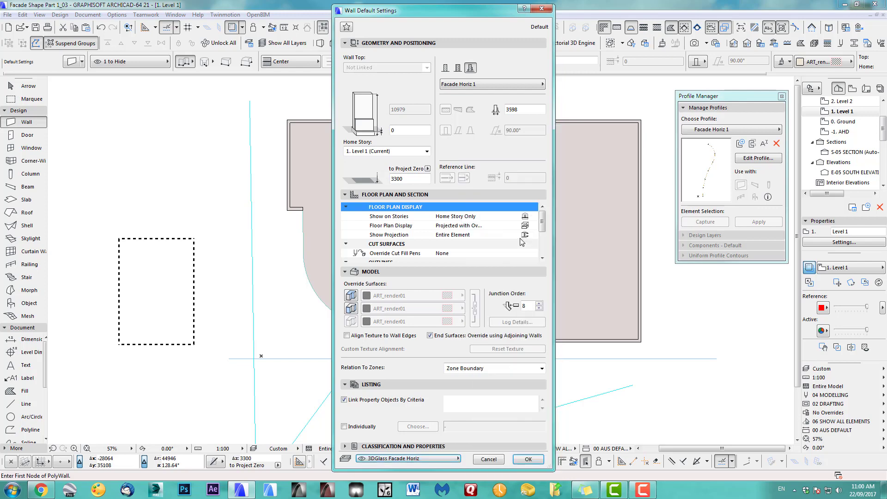
left_click(528, 459)
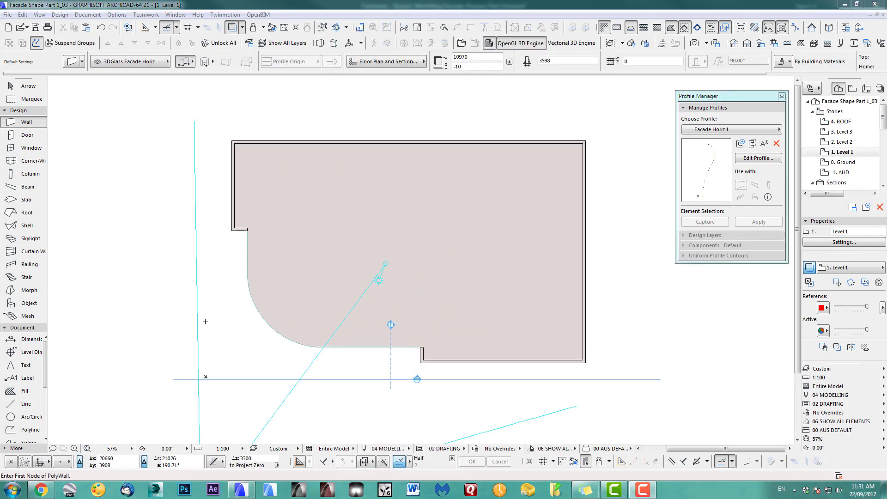
- Draw a chained profile wall from the upper wall's corner along the slab edge, straight across the curve's endpoints, to the lower wall return
scroll(214, 317, "up", 4)
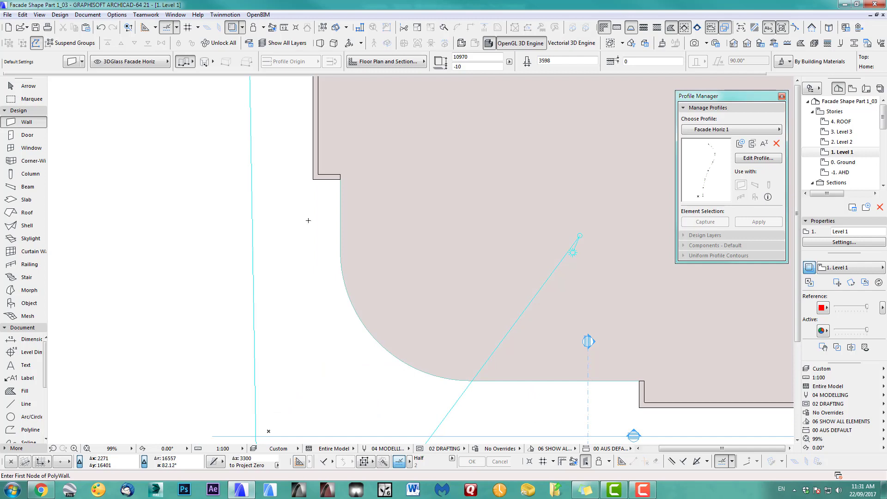
scroll(309, 221, "up", 3)
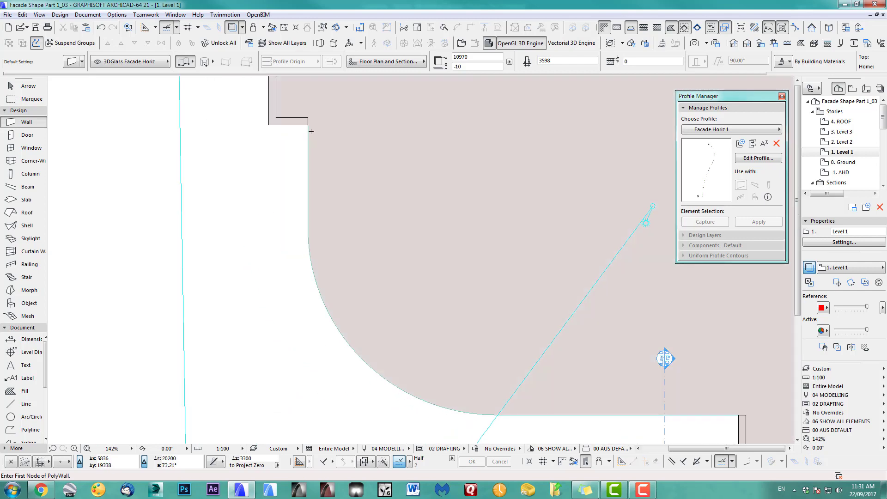
left_click(308, 123)
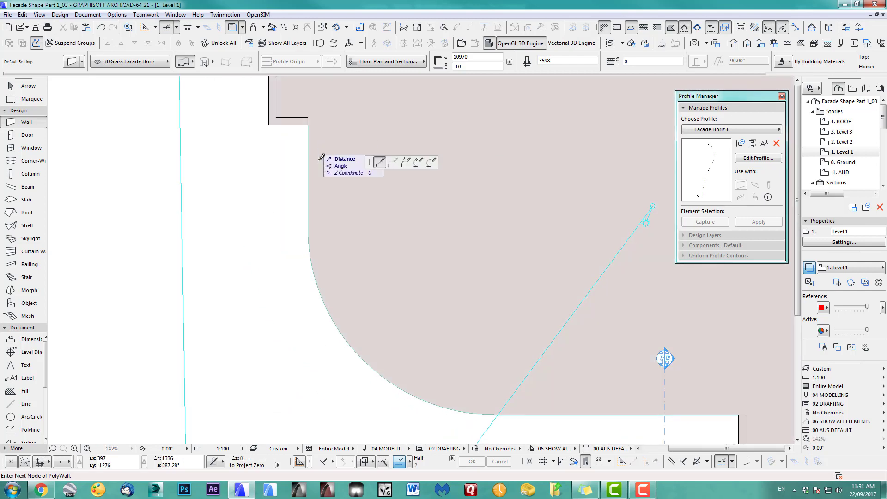
left_click(309, 236)
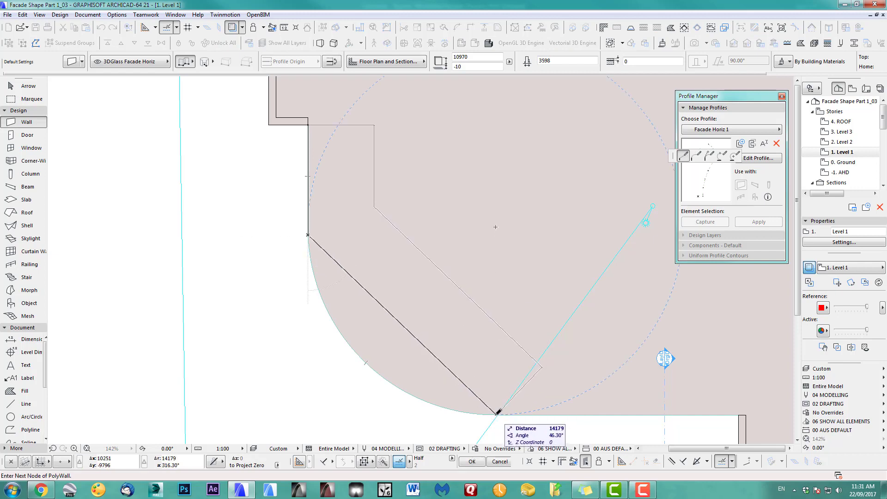
left_click(497, 415)
double_click(741, 412)
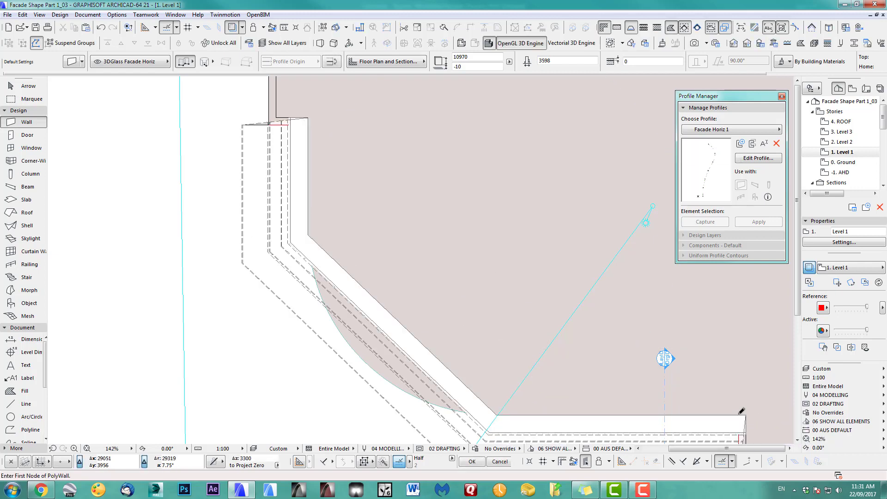
- Examine the new facade walls in the 3D perspective, checking how they sit against the curved floor edges
scroll(609, 349, "down", 3)
scroll(610, 349, "down", 1)
middle_click_drag(610, 349, 435, 300)
middle_click_drag(378, 307, 352, 327)
key("F3")
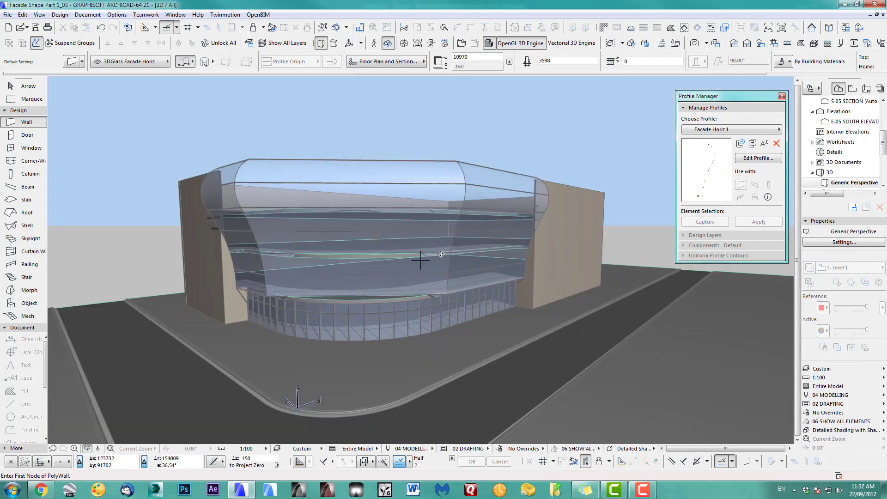
scroll(441, 269, "up", 2)
middle_click_drag(434, 270, 589, 329, "shift")
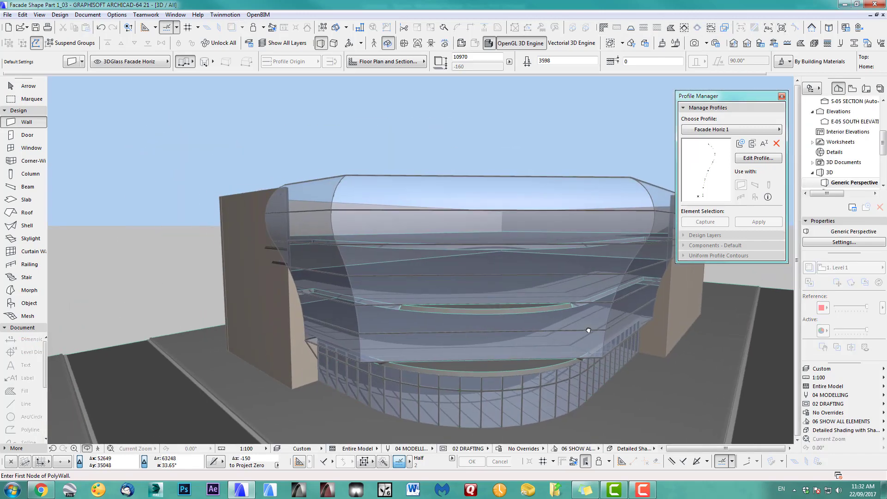
middle_click_drag(402, 300, 429, 314, "shift")
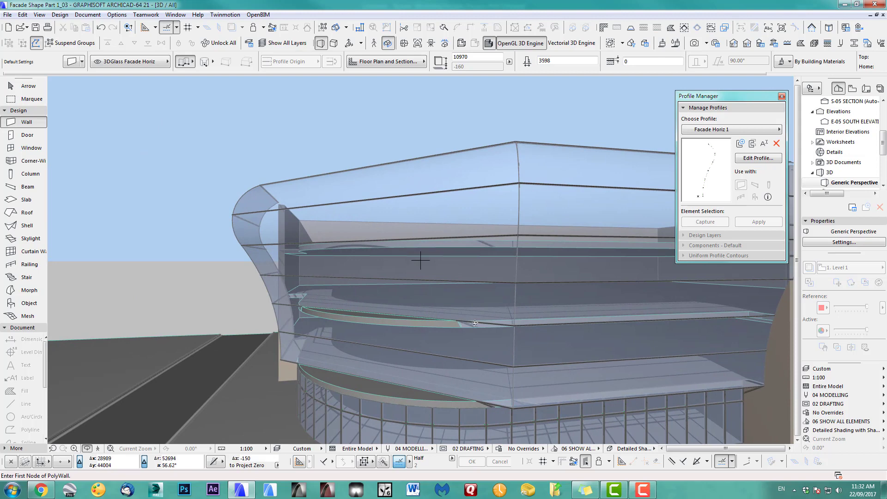
- On the Level 1 plan, curve the diagonal segment of the chained facade wall to the slab's rounded edge and review it in 3D
key("F2")
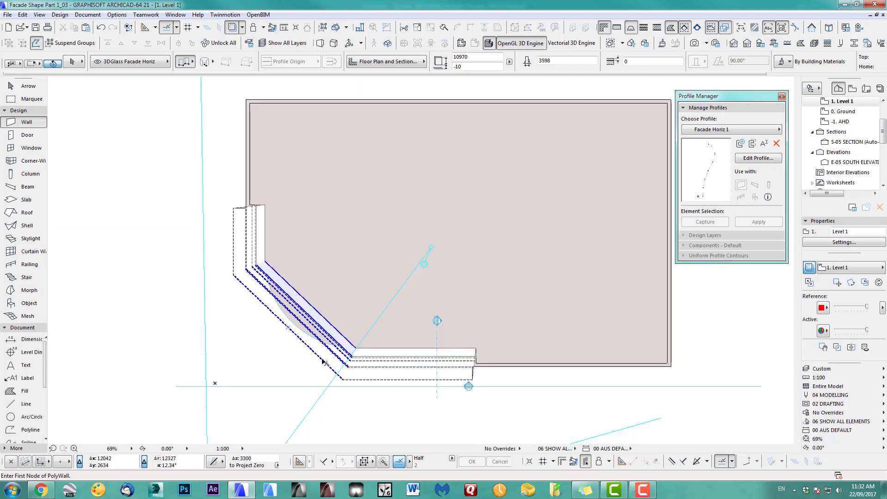
left_click(323, 362, "shift")
scroll(300, 311, "up", 4)
middle_click_drag(300, 311, 332, 292)
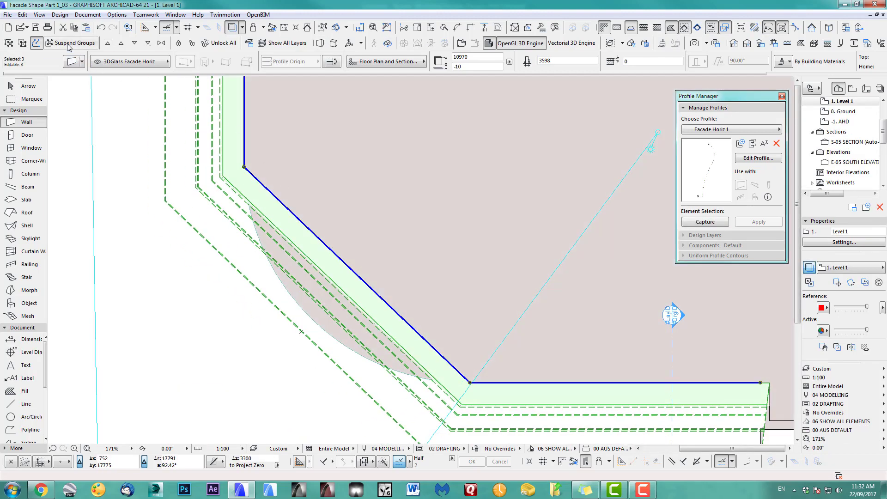
left_click(366, 284)
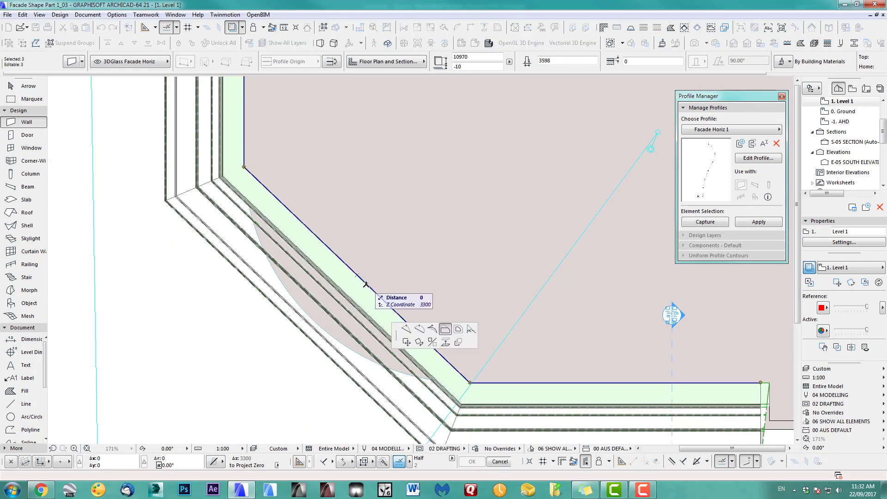
middle_click_drag(366, 284, 413, 321)
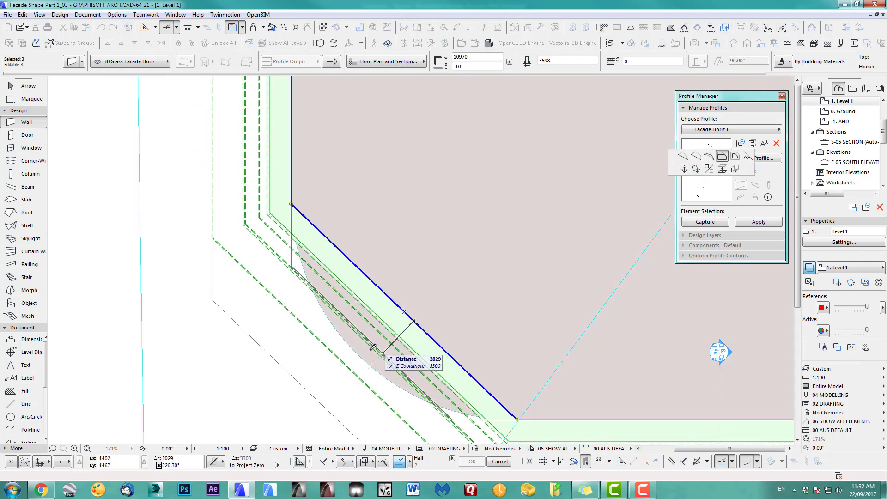
left_click(696, 156)
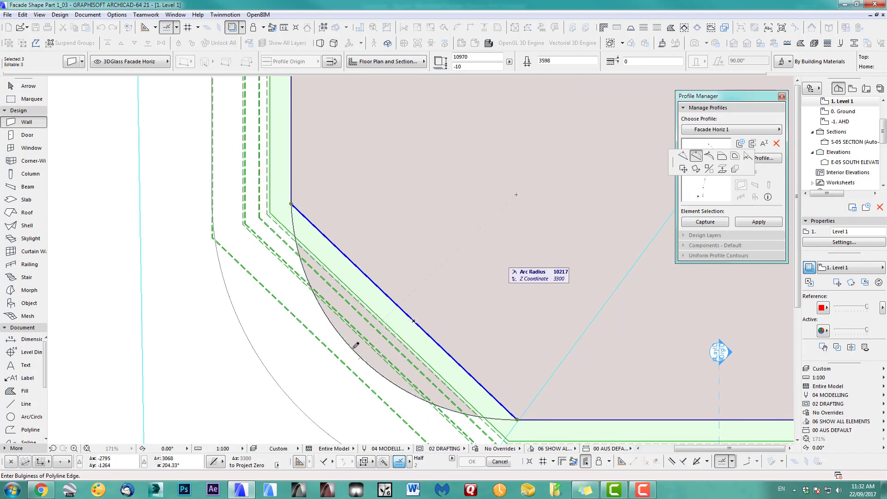
left_click(357, 347)
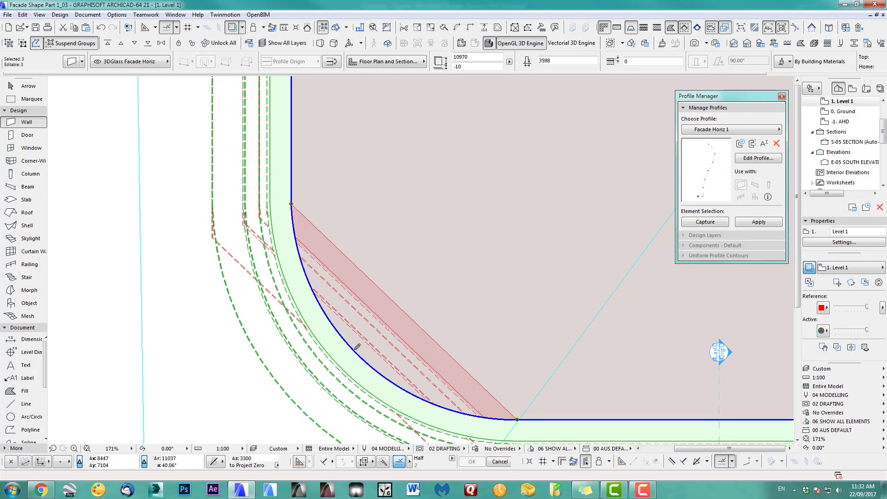
scroll(356, 349, "down", 6)
key("Escape")
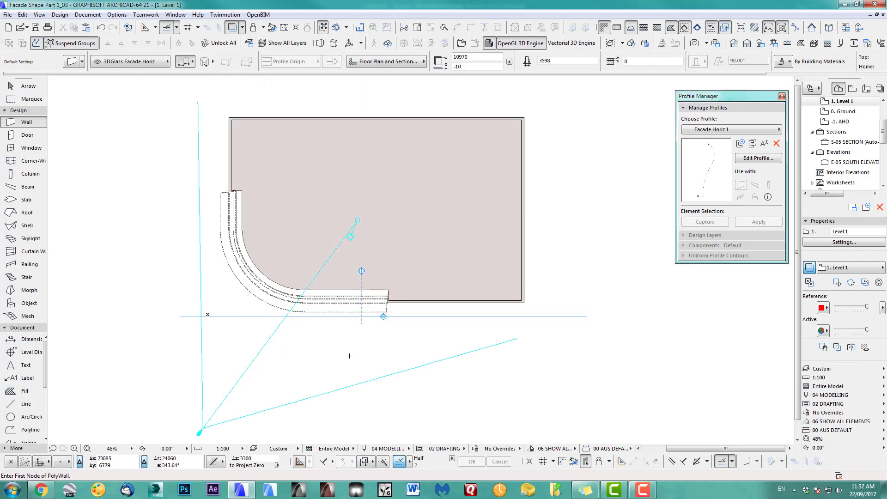
key("F3")
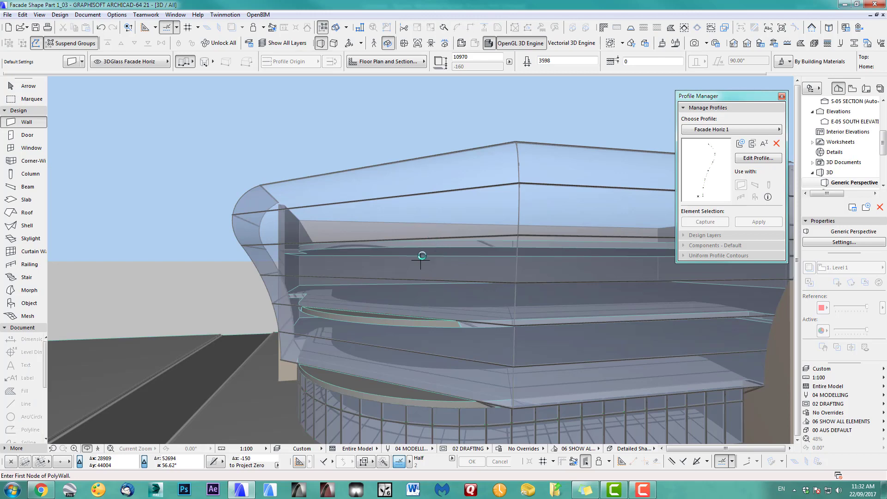
scroll(421, 261, "down", 3)
middle_click_drag(364, 251, 388, 263, "shift")
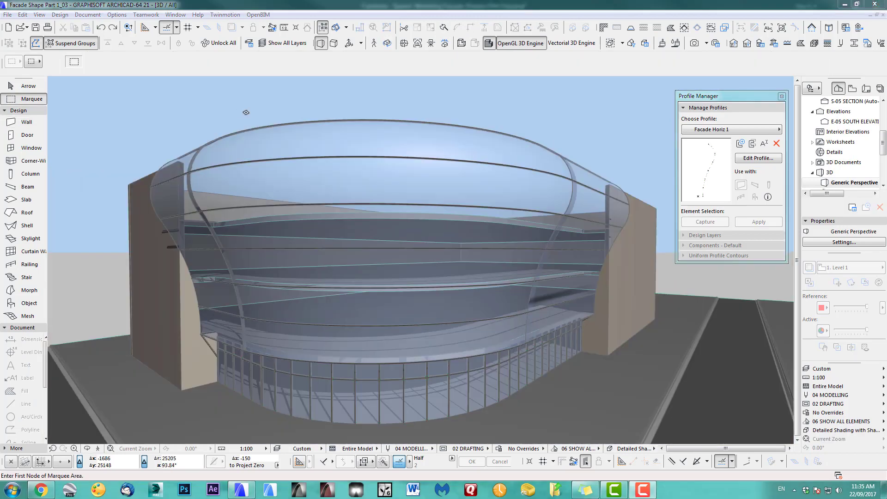
- On the Level 1 plan, stretch the upper straight facade wall's end back to a Y distance of 5982 mm, level with its outer corner
key("F2")
scroll(336, 324, "up", 8)
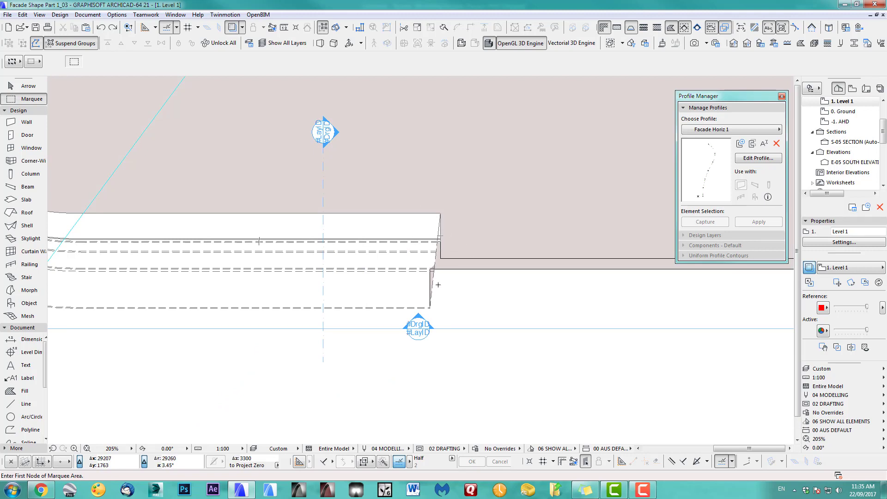
scroll(340, 271, "down", 6)
middle_click_drag(157, 83, 325, 196)
scroll(319, 225, "up", 7)
middle_click_drag(327, 246, 289, 180)
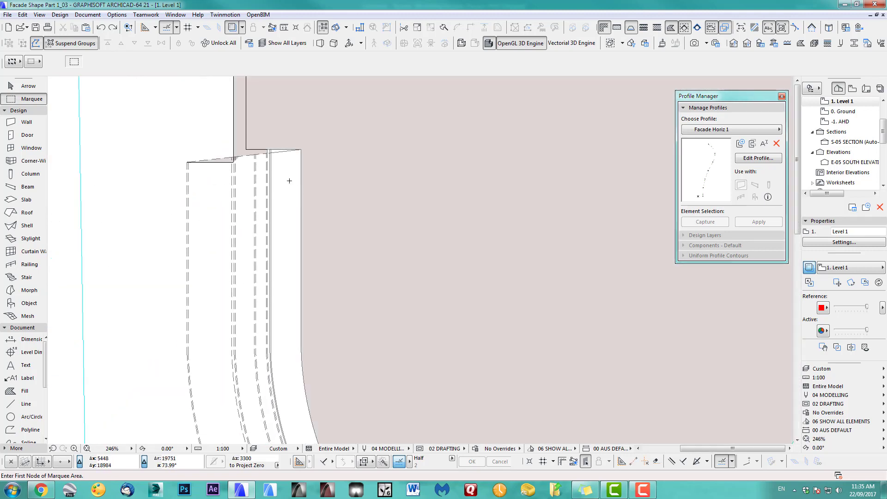
left_click(186, 163, "shift")
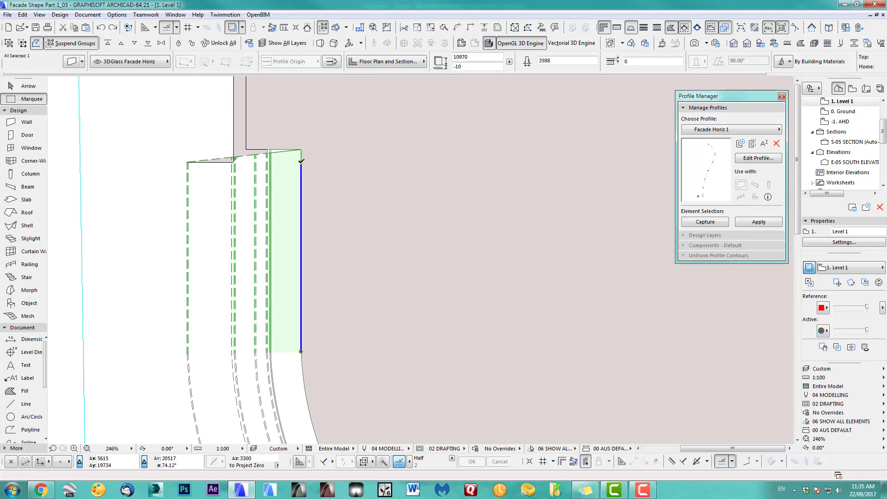
left_click(301, 150)
key("y")
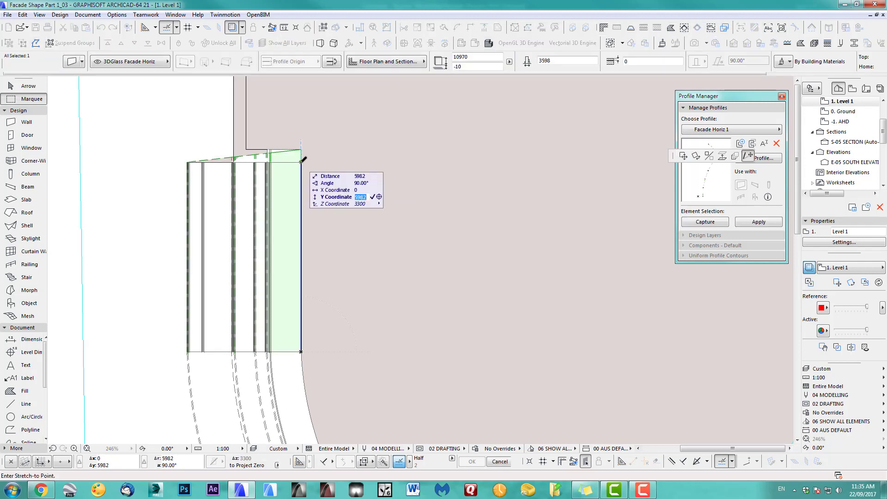
key("Return")
scroll(234, 136, "up", 4)
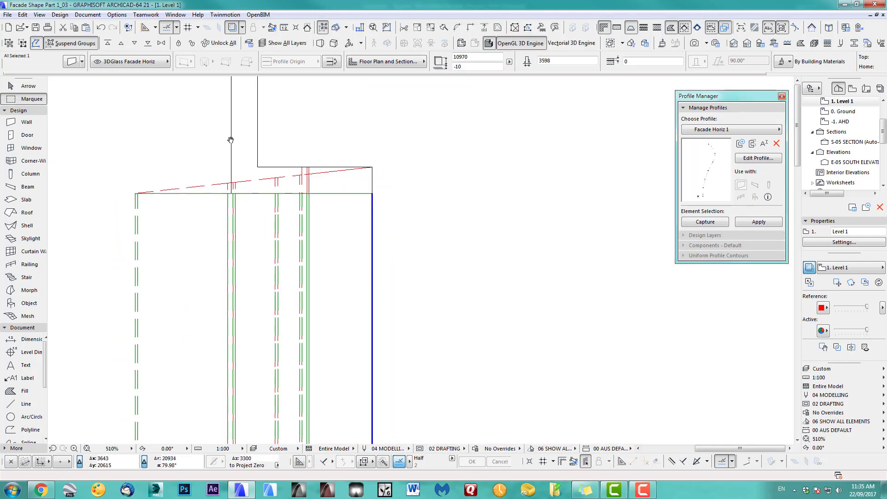
key("Escape")
- Examine the upper facade wall end close up and the lower wall end on the Level 1 plan
scroll(372, 193, "up", 10)
middle_click_drag(406, 198, 396, 180)
scroll(361, 176, "up", 4)
middle_click_drag(341, 170, 430, 182)
scroll(361, 171, "up", 4)
scroll(429, 182, "down", 20)
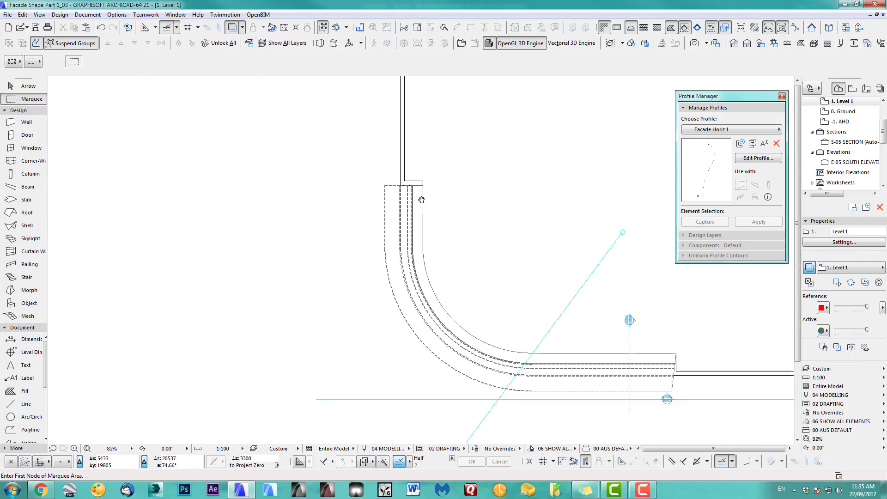
middle_click_drag(355, 234, 353, 239)
scroll(394, 285, "up", 5)
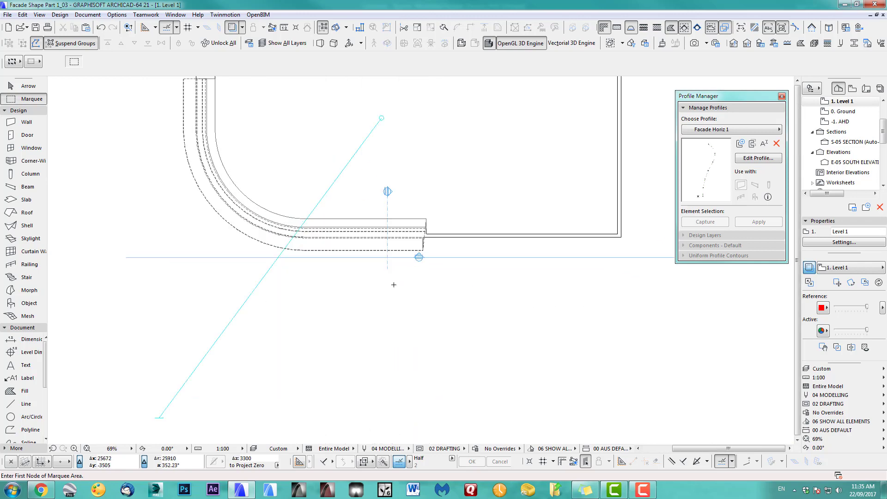
scroll(416, 235, "up", 3)
scroll(418, 237, "down", 3)
middle_click_drag(432, 253, 441, 257)
scroll(442, 263, "up", 1)
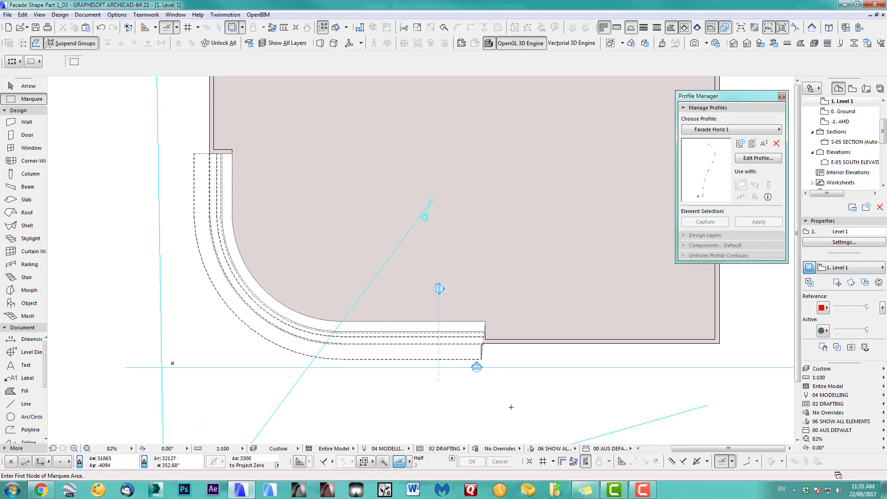
- Select all three facade walls in the 3D perspective and flip them about their reference line
key("F3")
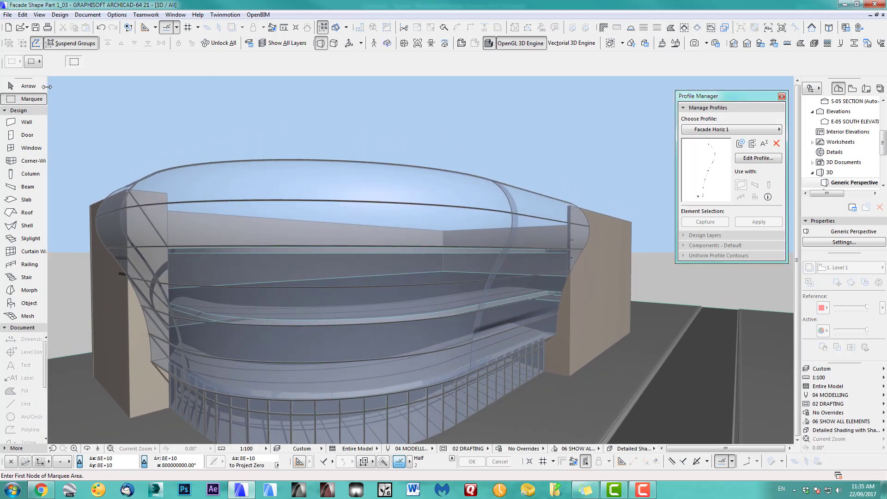
left_click(28, 86)
left_click(549, 213)
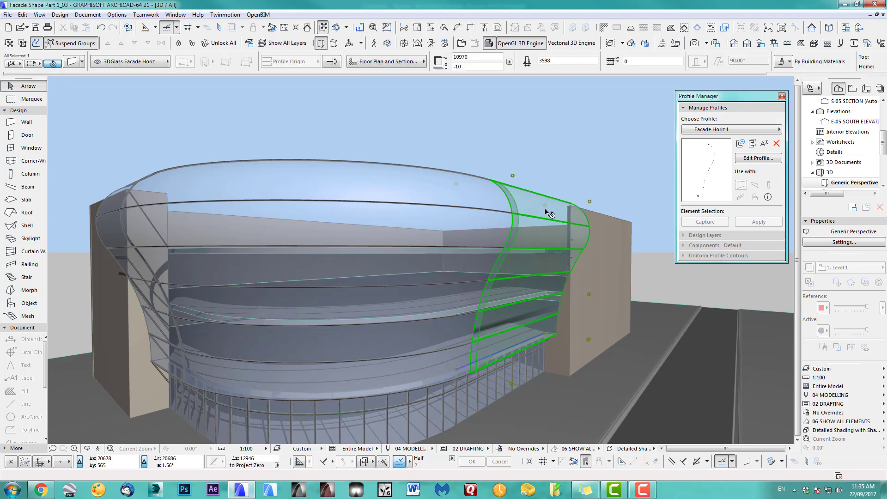
left_click(481, 214, "shift")
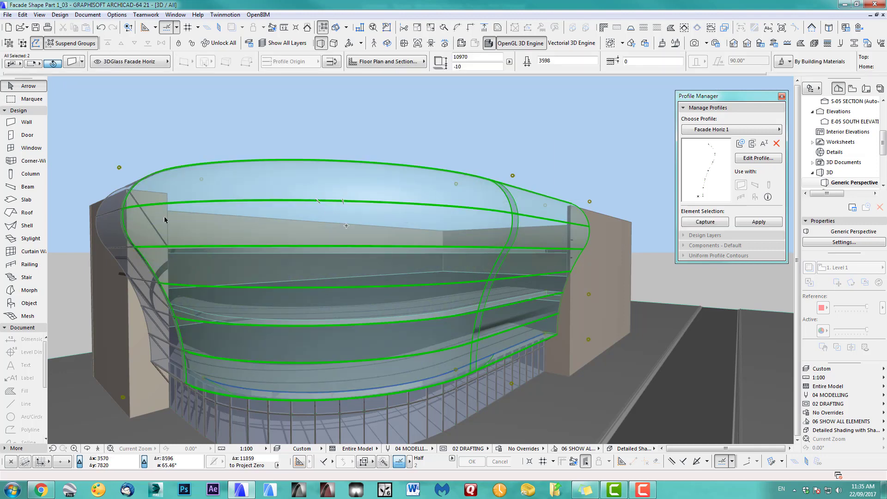
left_click(121, 229, "shift")
left_click(332, 65)
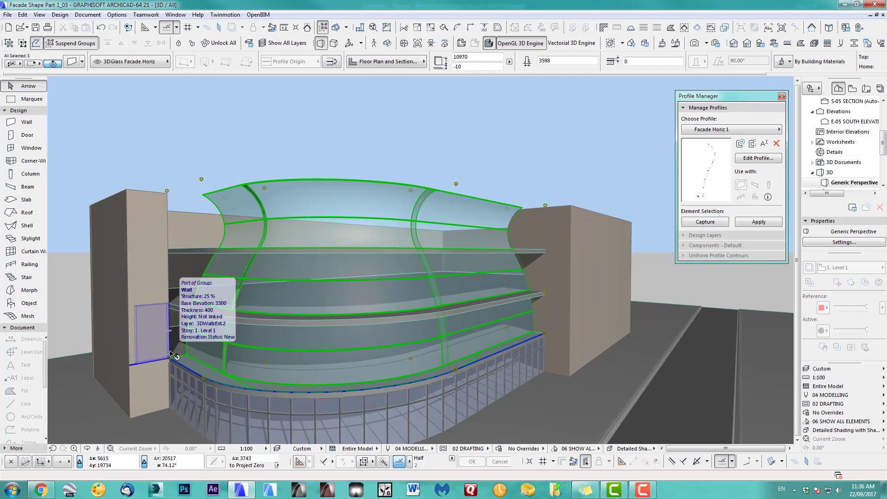
- Inspect the inward-facing facade where it meets the side wall, and flip the three walls back outward
scroll(490, 270, "up", 6)
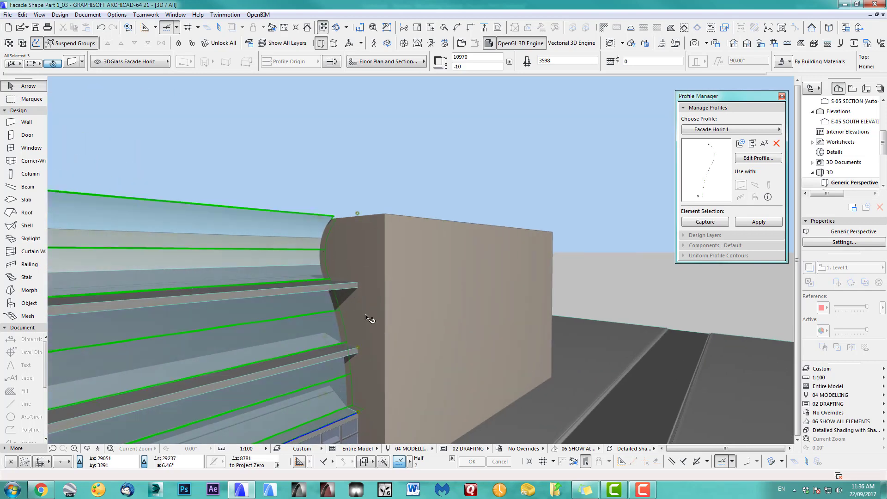
middle_click_drag(368, 318, 562, 221, "shift")
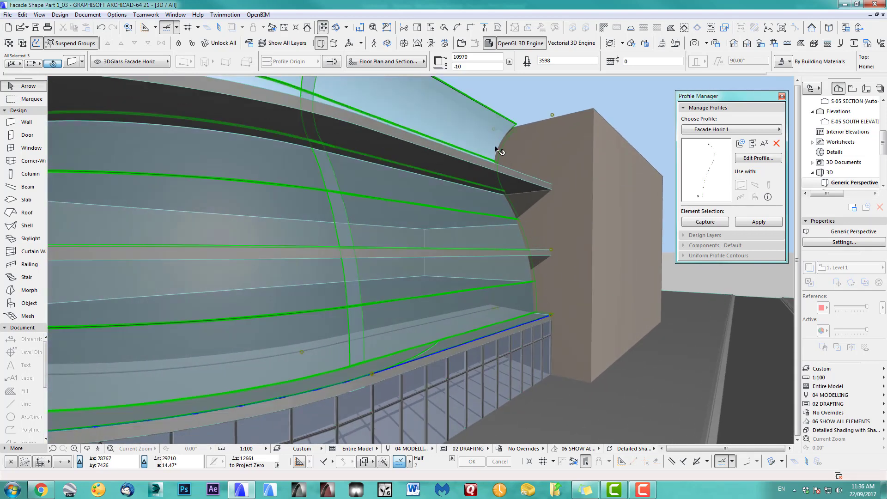
scroll(535, 269, "down", 6)
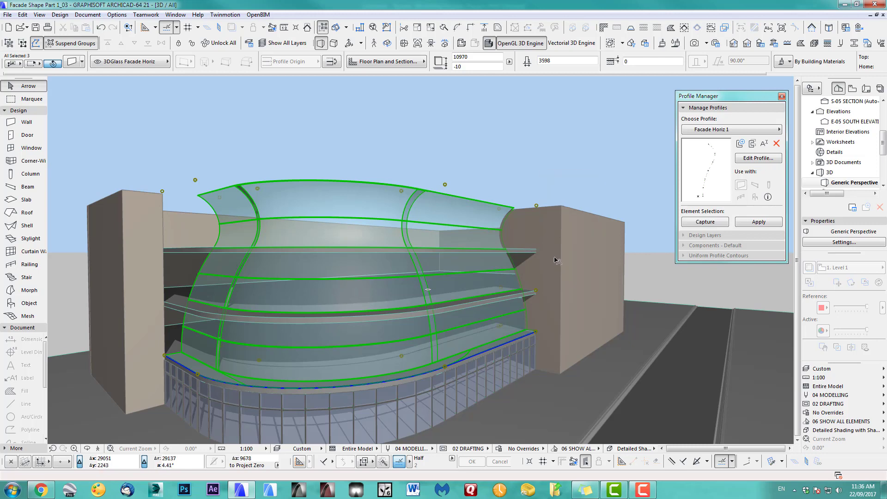
left_click(332, 63)
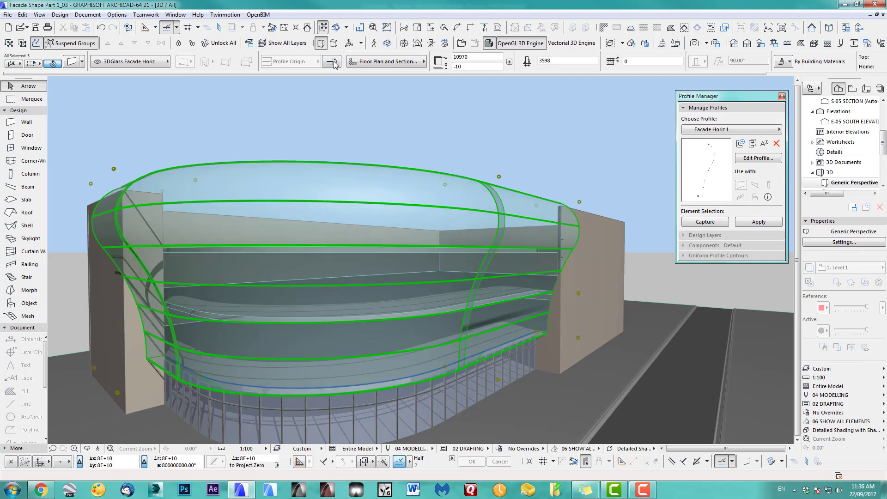
- On the Level 1 plan, stretch the lower straight facade wall's end back to 13185 mm, in line with its outer corner
key("F2")
scroll(460, 345, "up", 6)
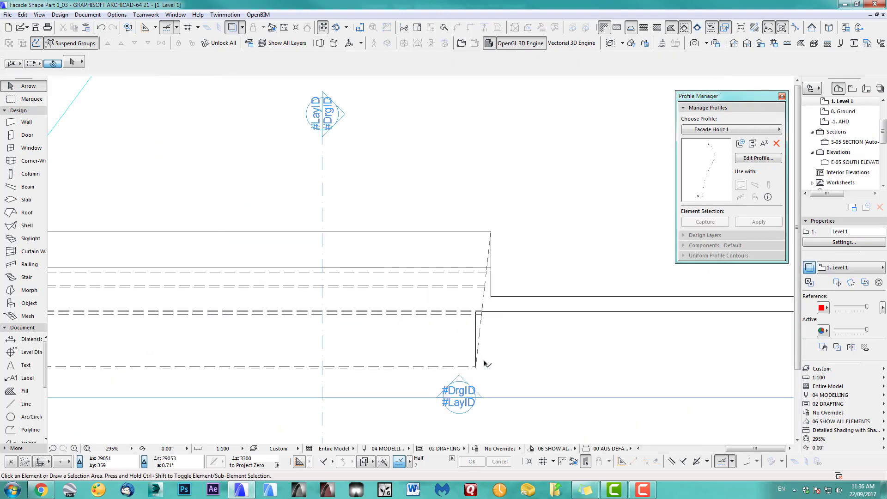
left_click(476, 231)
type("13185")
key("Return")
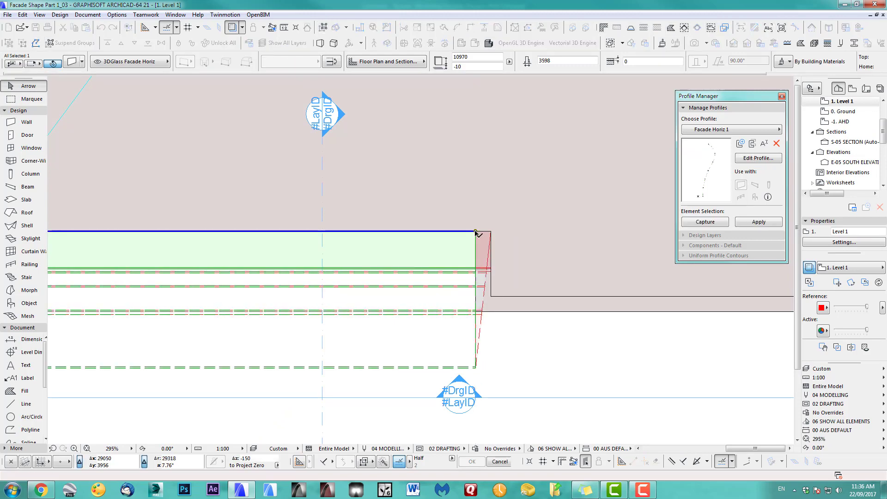
key("Escape")
scroll(514, 345, "down", 4)
middle_click_drag(452, 372, 532, 346)
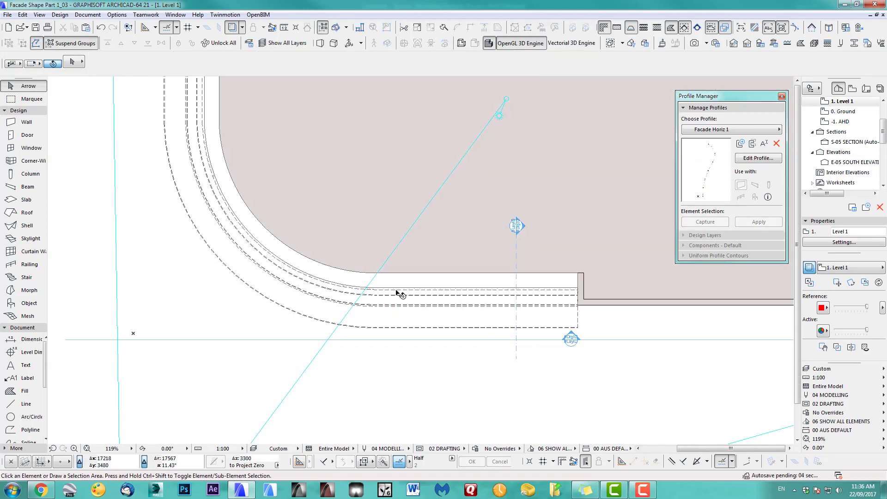
scroll(396, 293, "down", 2)
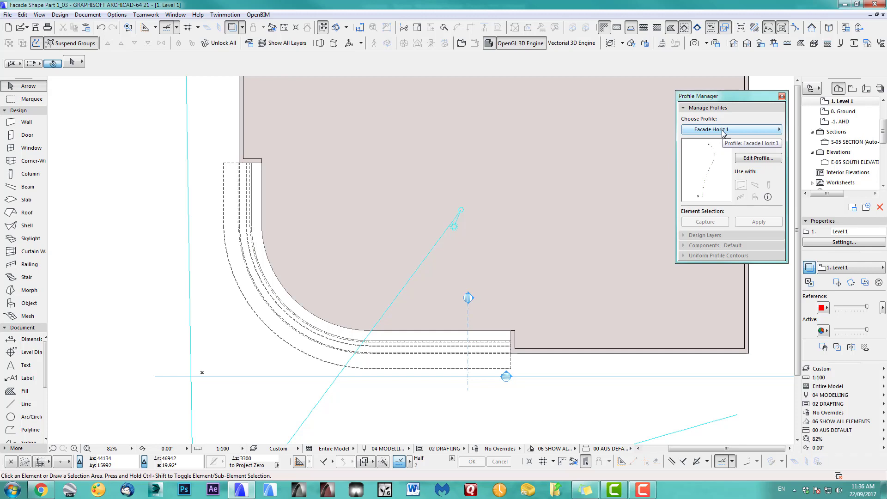
- Duplicate the Facade Horiz 1 profile as Facade Vert 1 and open the copy for editing
mouse_move(758, 145)
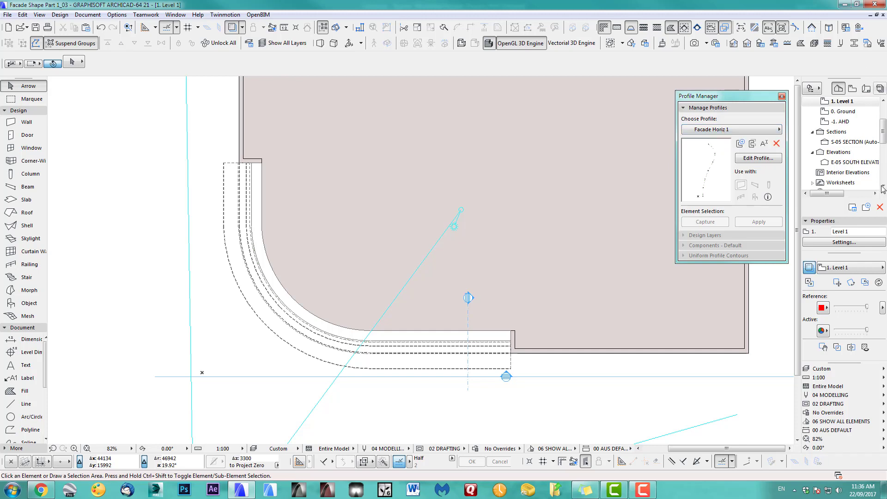
left_click(752, 144)
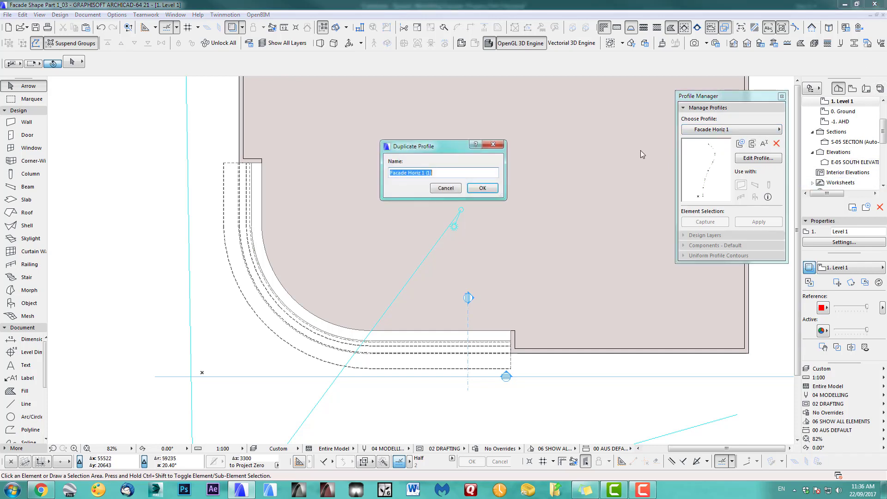
left_click(445, 176)
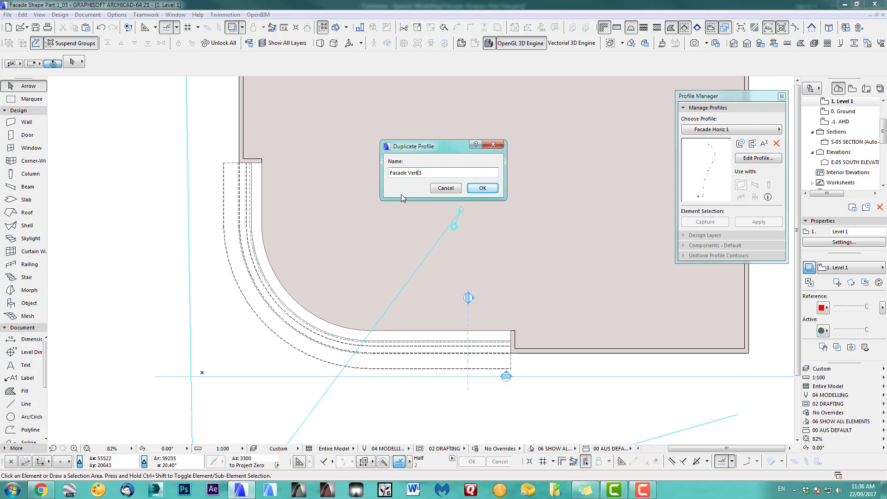
left_click(478, 188)
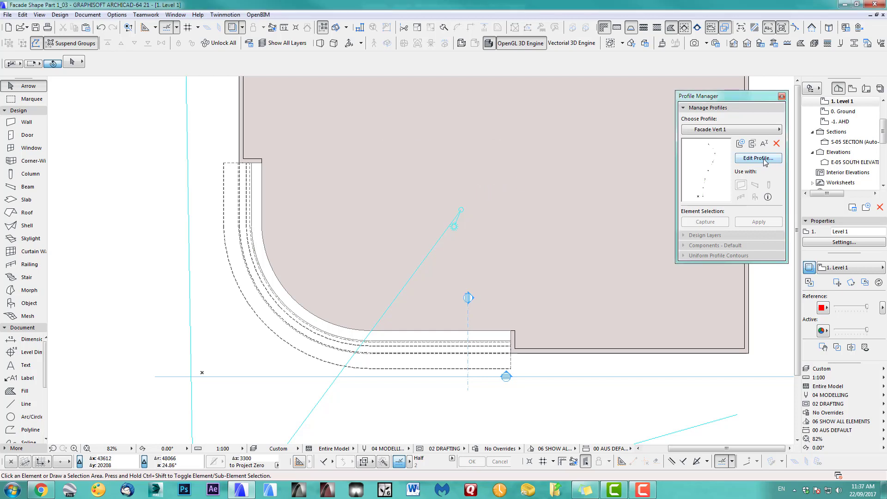
left_click(763, 160)
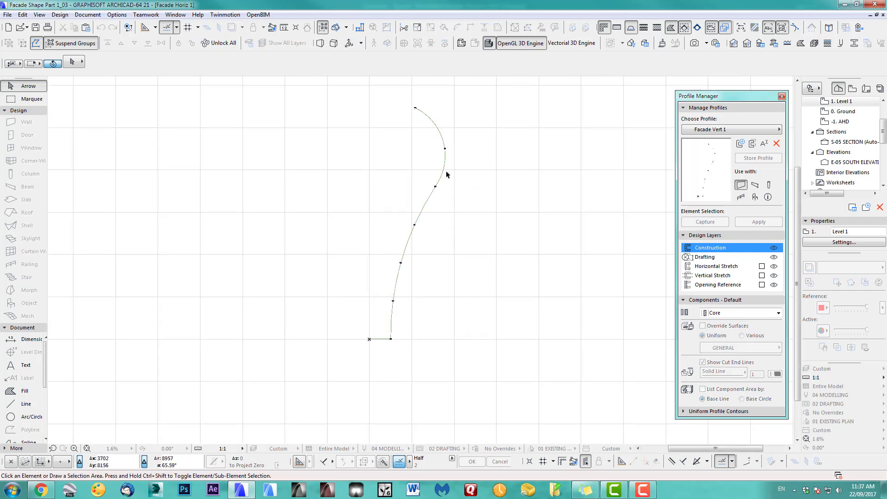
scroll(411, 257, "up", 10)
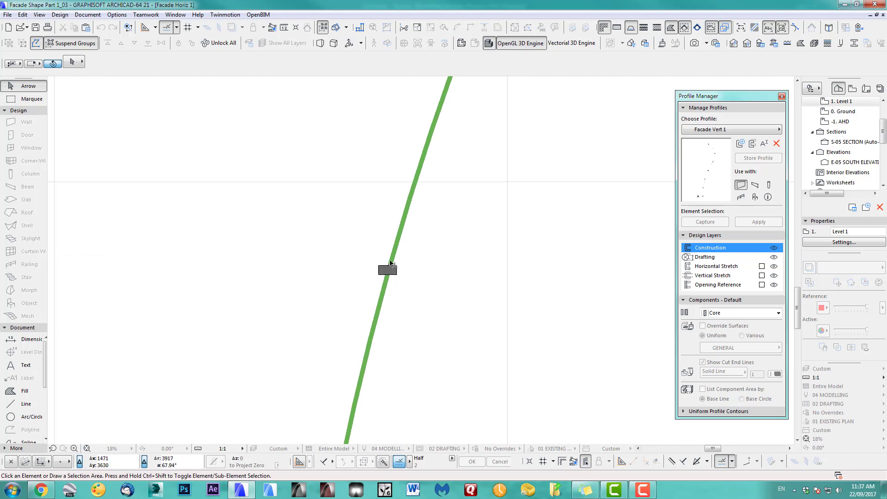
- Open the Ground floor plan and locate the red facade outline polyline drawn beside the site
scroll(404, 263, "down", 10)
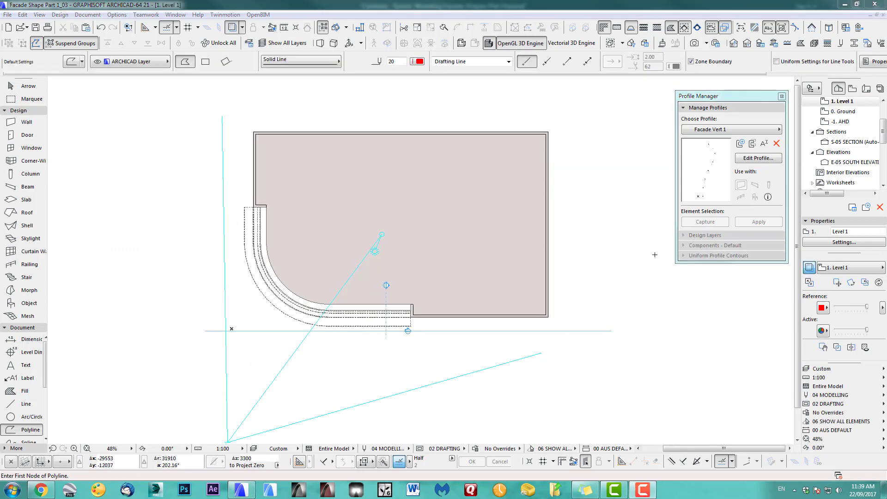
double_click(845, 112)
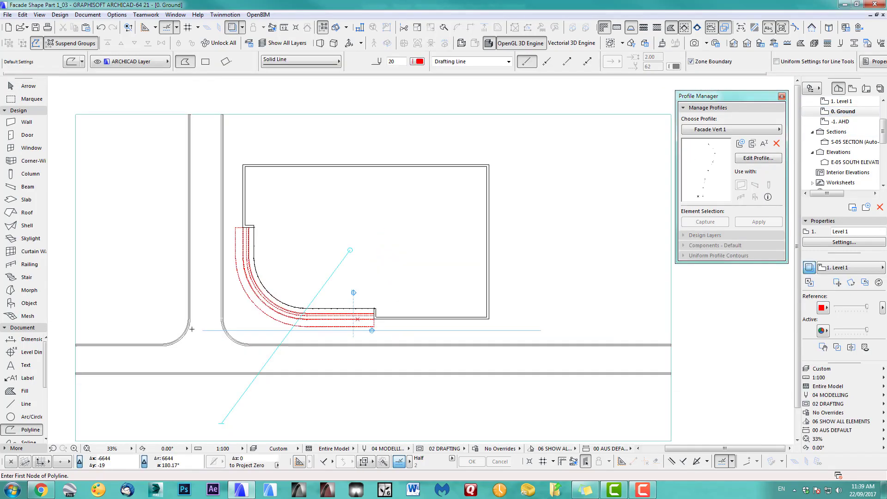
scroll(192, 329, "down", 4)
middle_click_drag(192, 329, 363, 310)
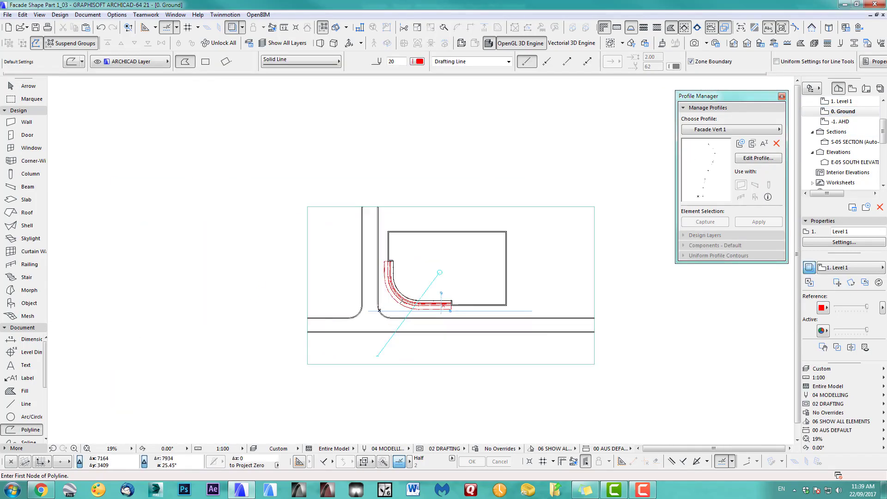
scroll(265, 292, "up", 9)
mouse_move(249, 296)
middle_mouse_down()
mouse_move(426, 287)
mouse_move(406, 262)
mouse_move(388, 276)
middle_mouse_up()
scroll(414, 283, "up", 4)
- Set the wall defaults to a basic 25 % material wall, 100 mm thick, base offset 0, on the 1 to Hide layer
double_click(27, 123)
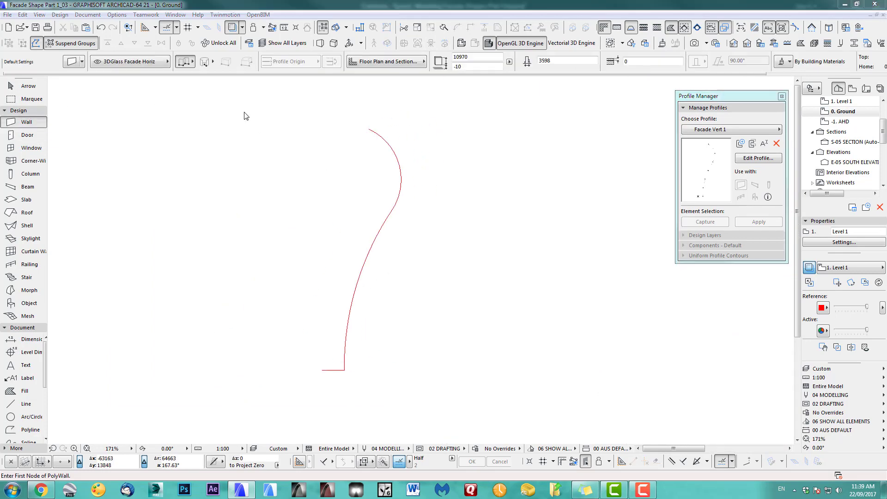
left_click(446, 68)
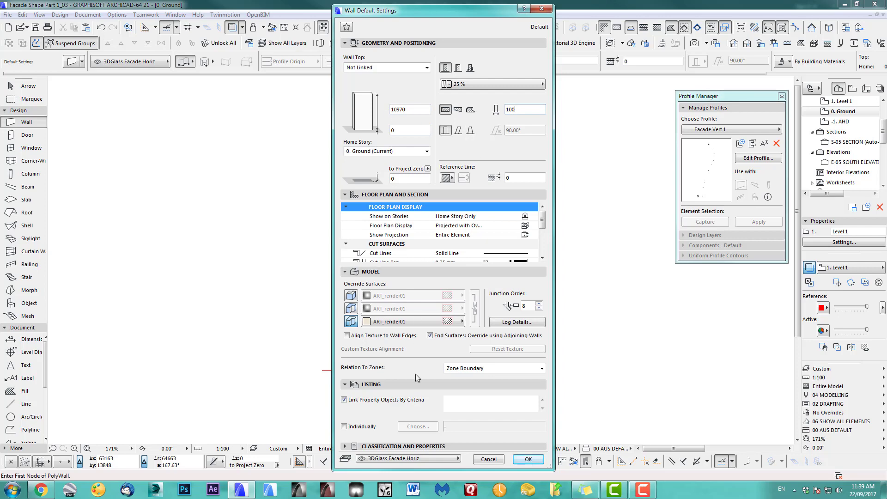
left_click(409, 459)
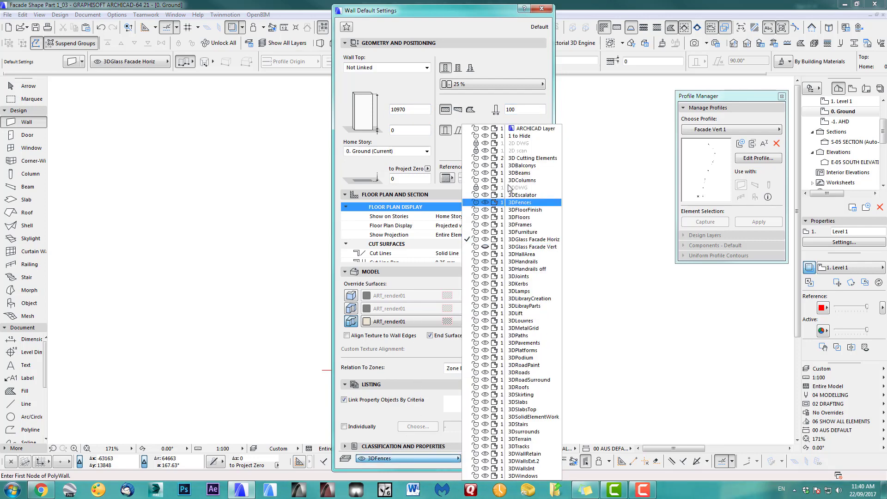
left_click(519, 135)
left_click(530, 464)
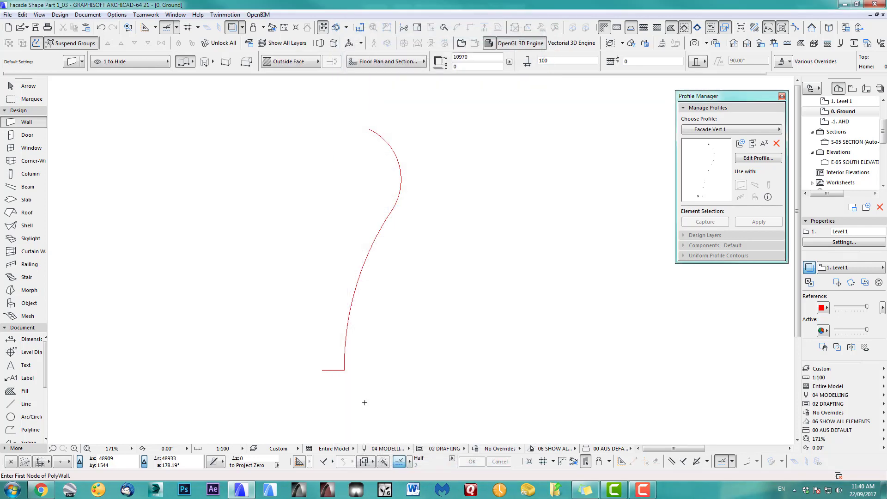
- Try tracing the facade polyline with walls referenced on their outside face, and undo them
scroll(365, 403, "up", 3)
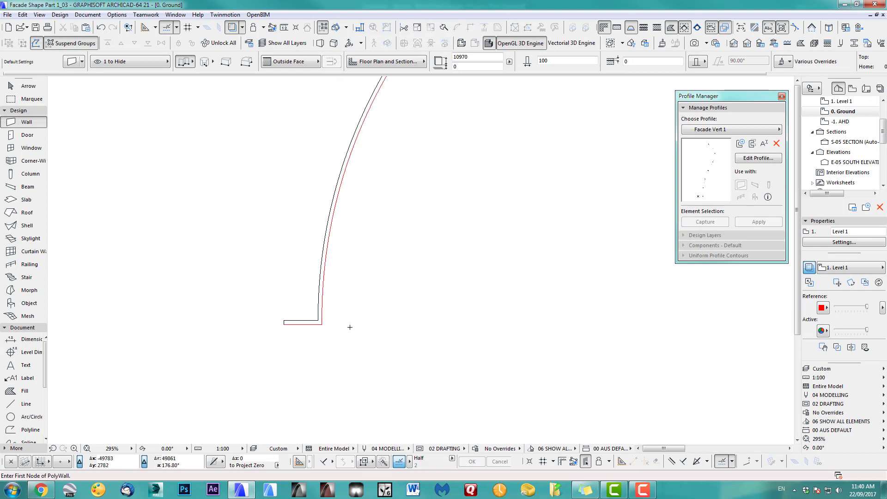
middle_click_drag(350, 327, 362, 358)
key("ctrl+z")
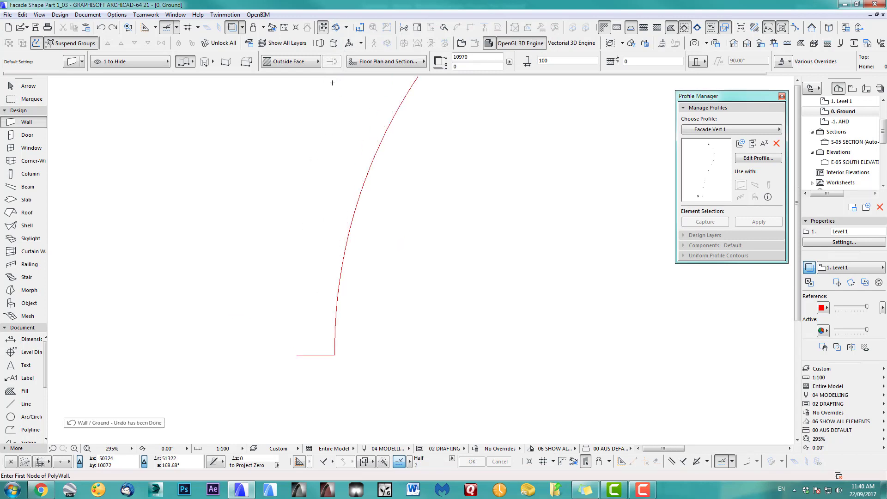
- Set the wall reference line to Center and trace the facade polyline with 100 mm walls
left_click(290, 62)
left_click(342, 77)
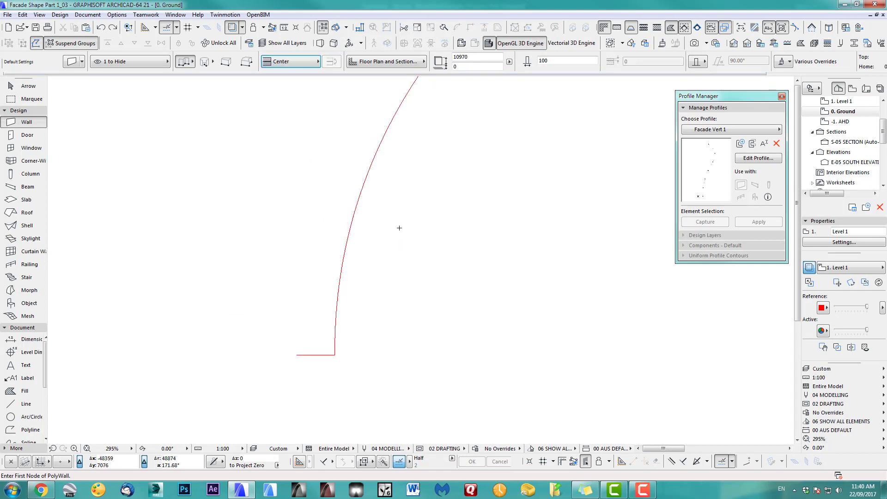
left_click(348, 237)
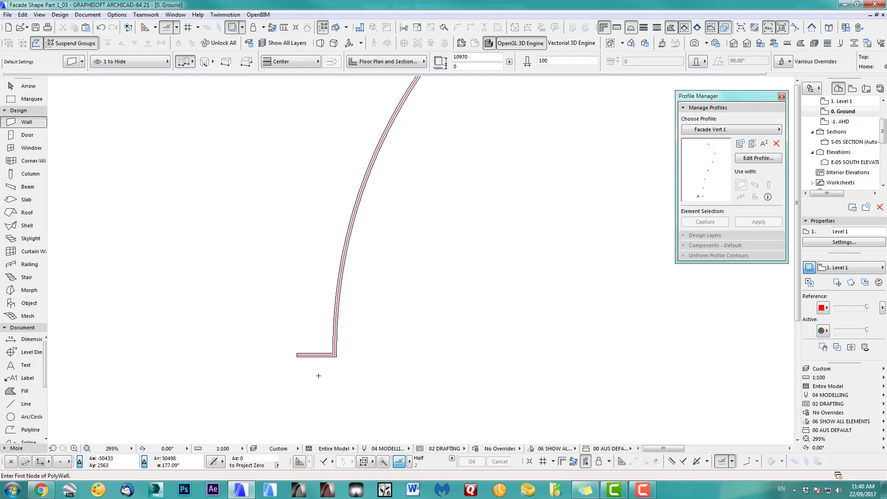
- Select the traced walls together with the polyline and explode them into the current view
scroll(319, 370, "down", 5)
middle_click_drag(317, 367, 267, 308)
left_click(28, 86)
left_click_drag(199, 144, 381, 389)
scroll(310, 270, "up", 2)
middle_click_drag(314, 273, 339, 302)
left_click(22, 14)
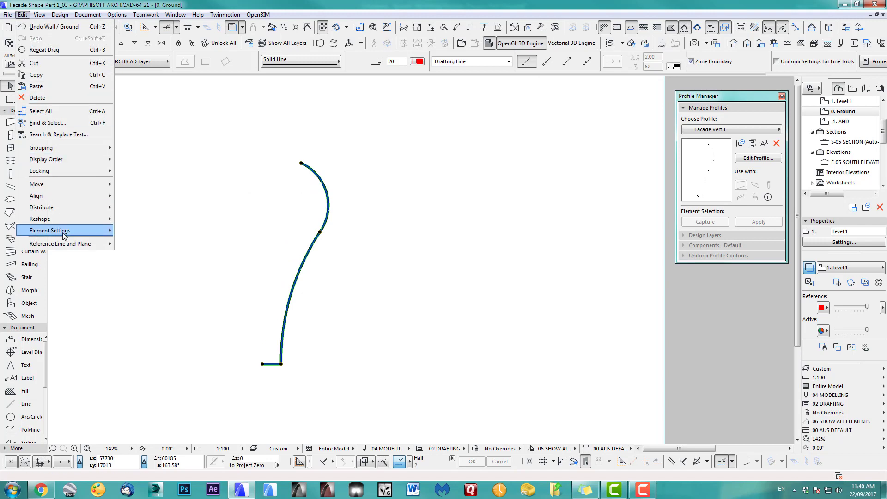
mouse_move(62, 218)
left_click(151, 313)
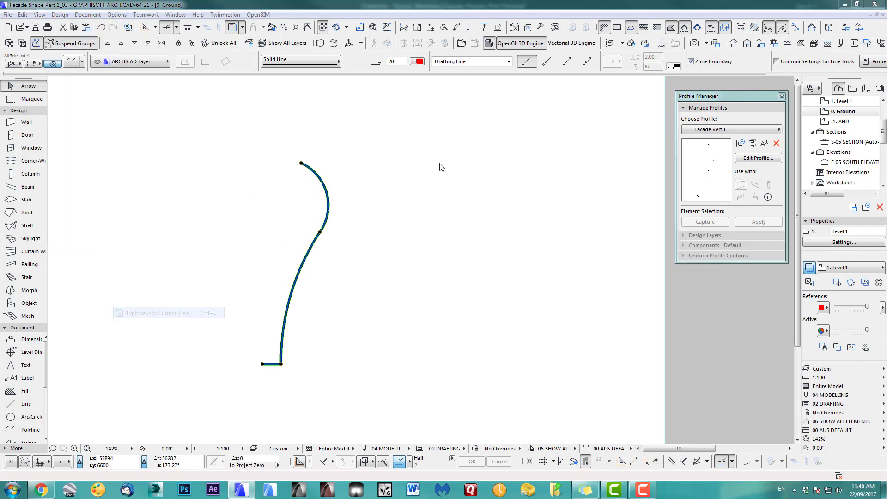
left_click(521, 157)
- Enclose the exploded facade outline in a marquee, then select and copy only its fills
left_click(28, 99)
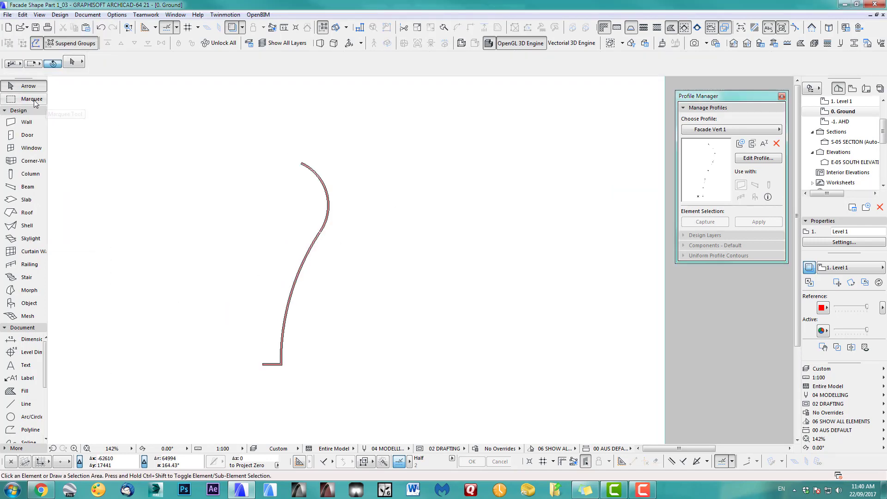
left_click(135, 101)
left_click(401, 403)
left_click(24, 391)
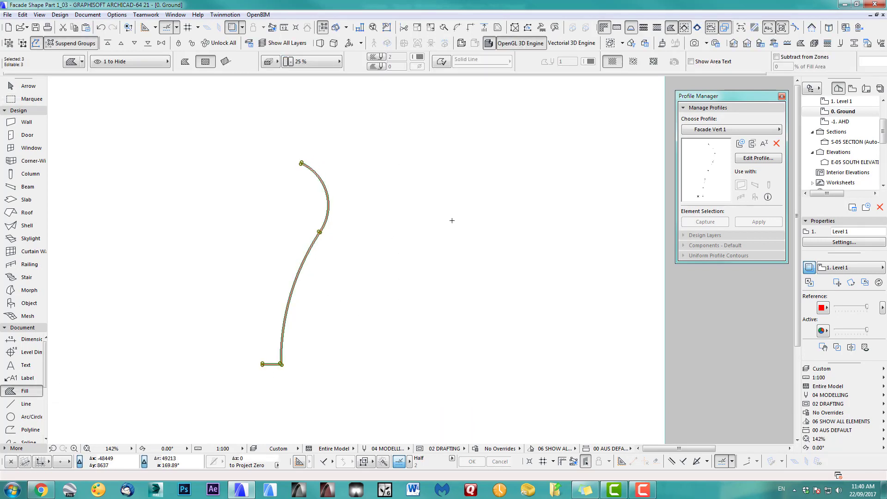
- Open the Facade Vert 1 profile for editing and paste the copied fills beside the existing components
left_click(757, 158)
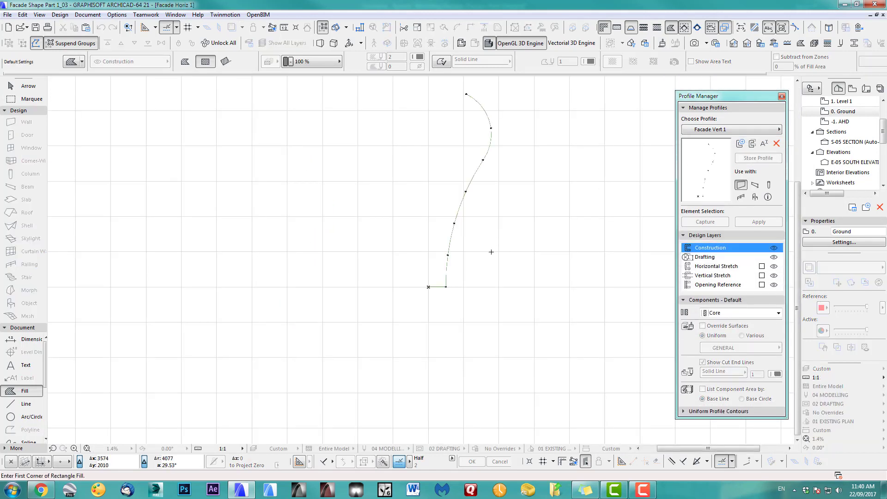
key("ctrl+v")
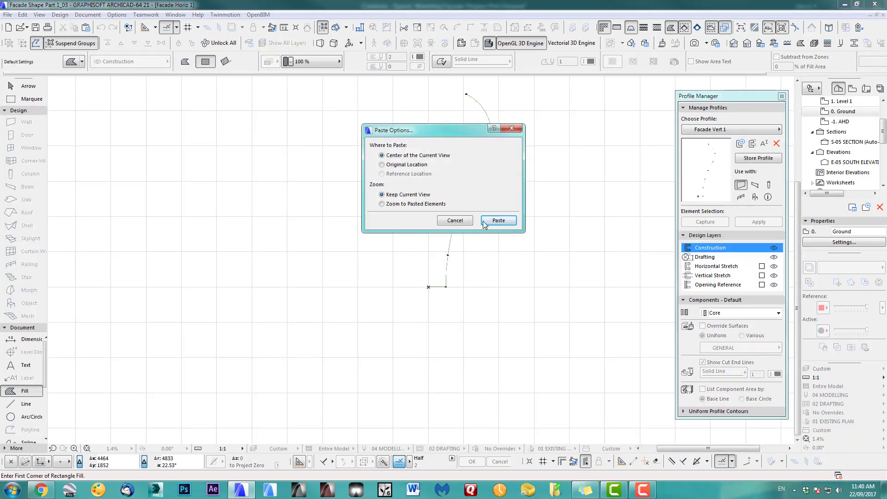
left_click(500, 219)
left_click_drag(429, 332, 588, 286)
middle_click_drag(591, 252, 524, 317)
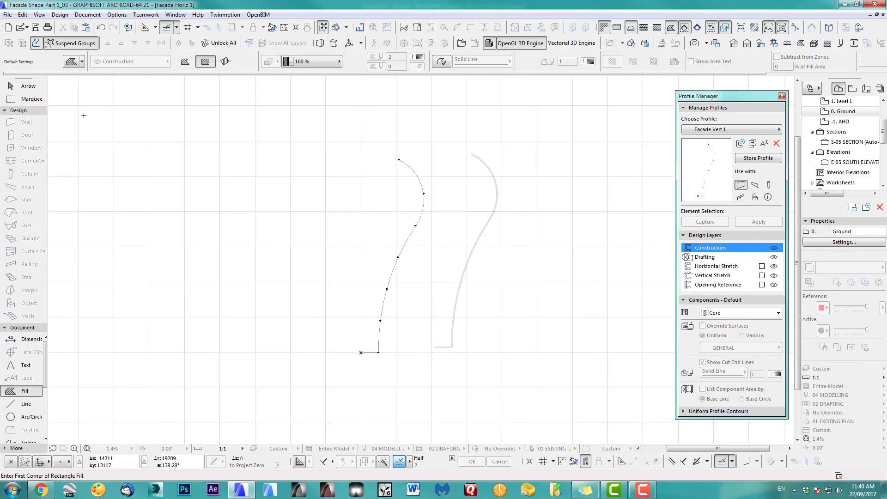
- Select the pasted fills and override their surface with ART_FrBlk
left_click(43, 94)
left_click_drag(545, 130, 422, 378)
key("Escape")
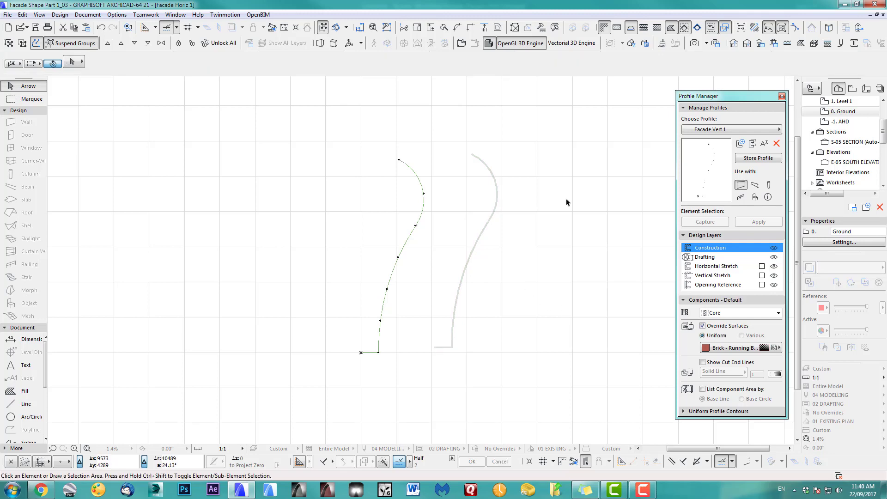
left_click_drag(557, 138, 433, 363)
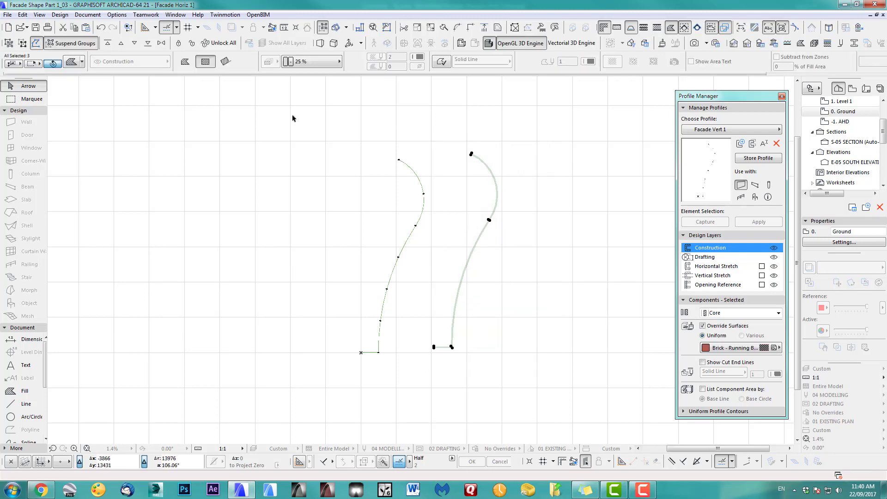
left_click(725, 348)
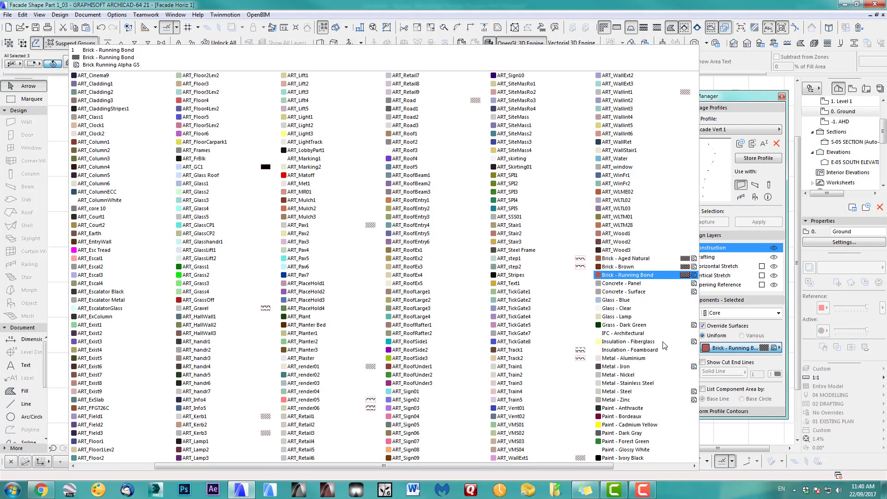
left_click(195, 168)
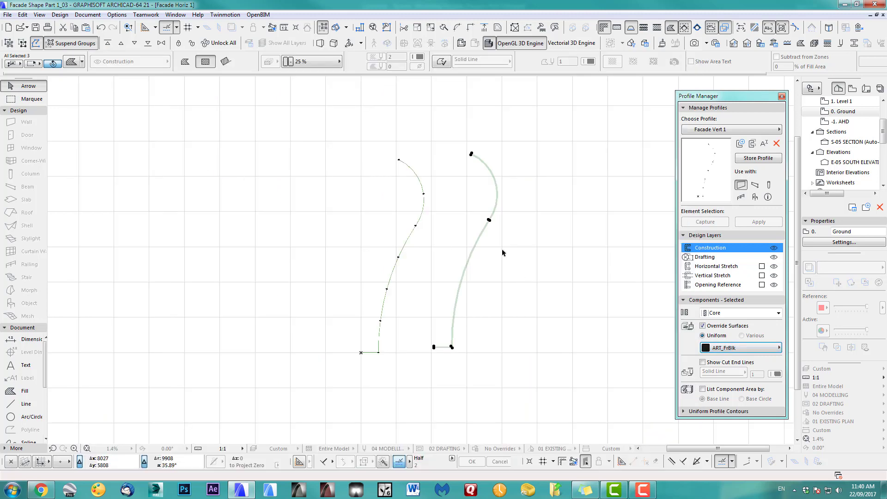
- Move the pasted fills by the midpoint of the lower strip's free end onto the profile origin
middle_click_drag(480, 235, 490, 229)
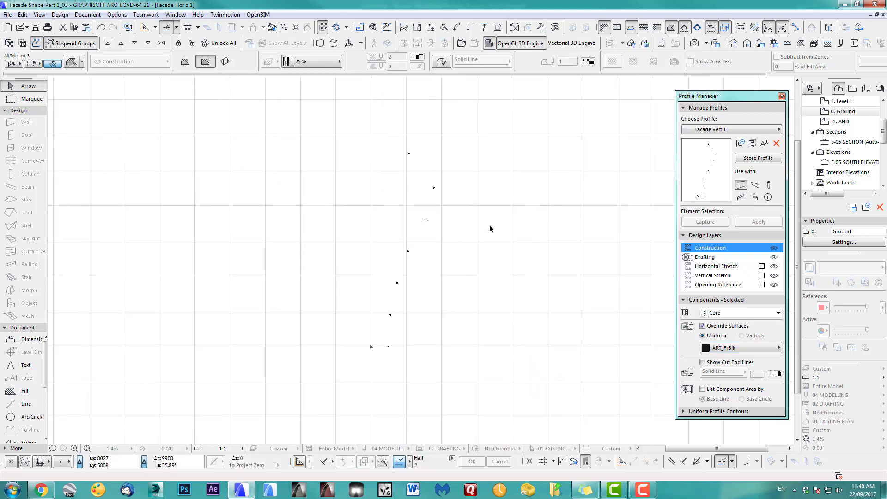
left_click(72, 44)
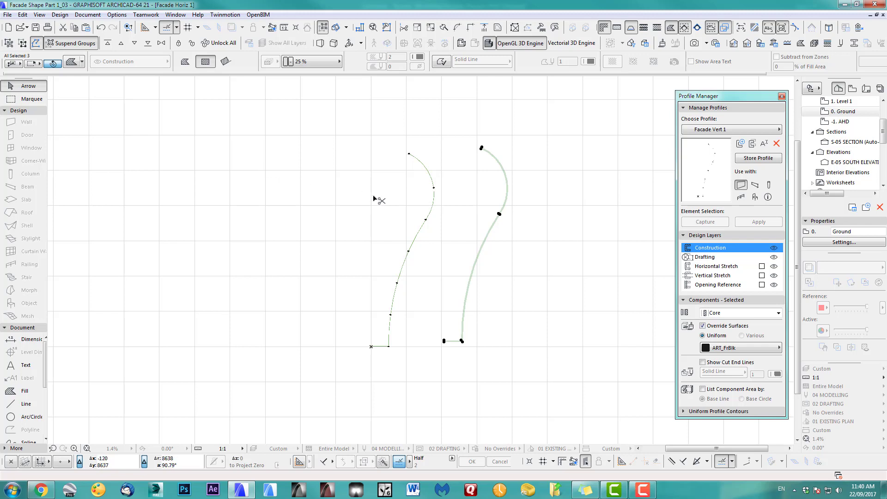
scroll(502, 256, "up", 5)
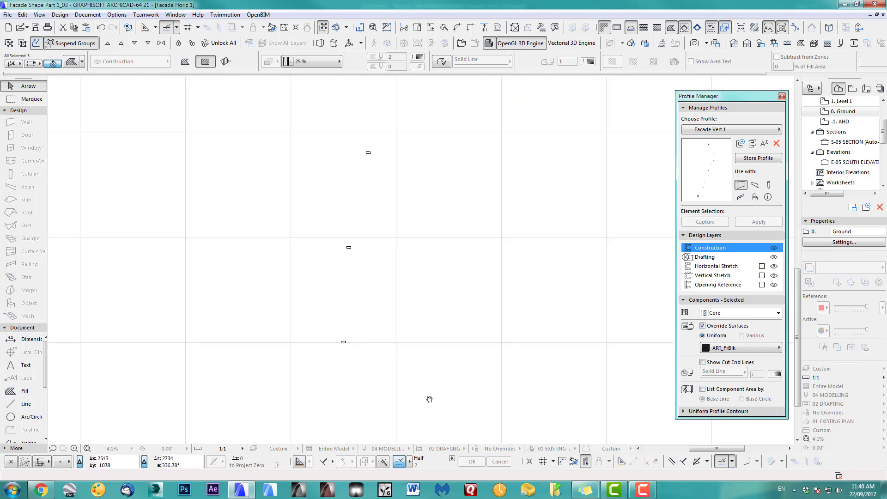
key("ctrl+d")
scroll(505, 361, "up", 6)
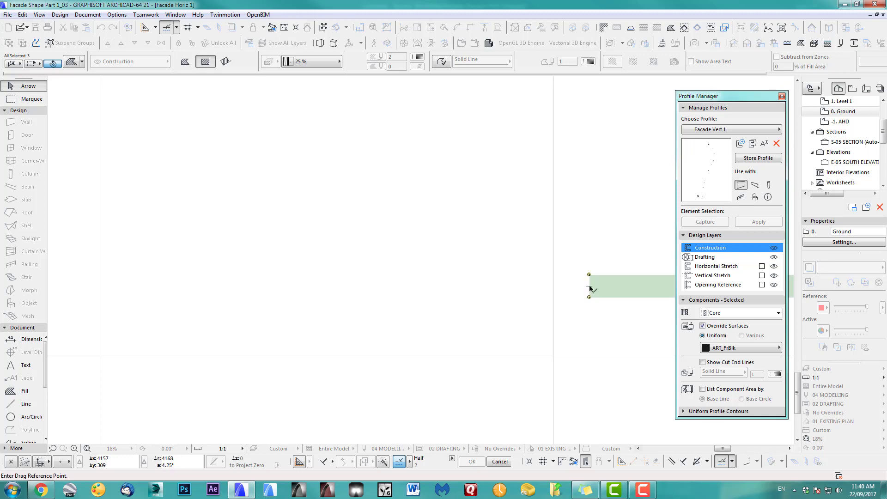
left_click(590, 288)
scroll(499, 307, "down", 2)
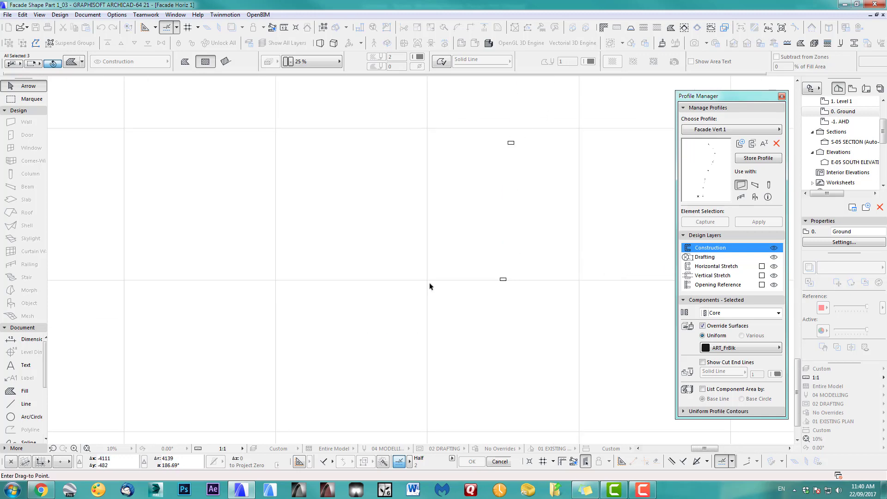
scroll(430, 284, "up", 9)
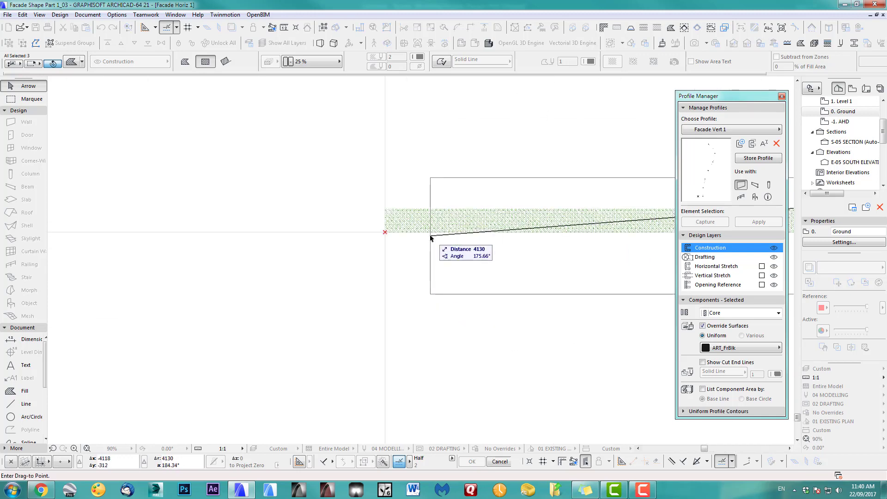
left_click(384, 233)
scroll(180, 263, "down", 8)
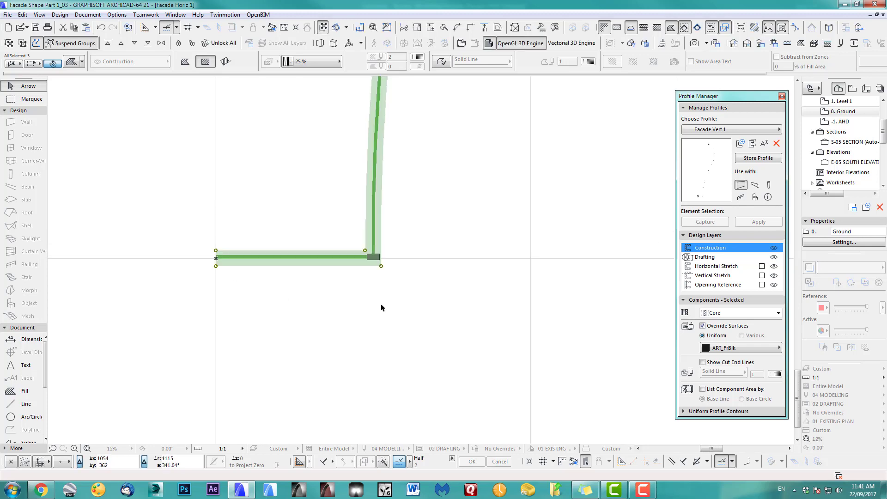
- Delete the old horizontal-member rectangles and guide curve from the profile, keeping the new fills, and store Facade Vert 1
scroll(381, 307, "down", 9)
middle_click_drag(381, 307, 419, 282)
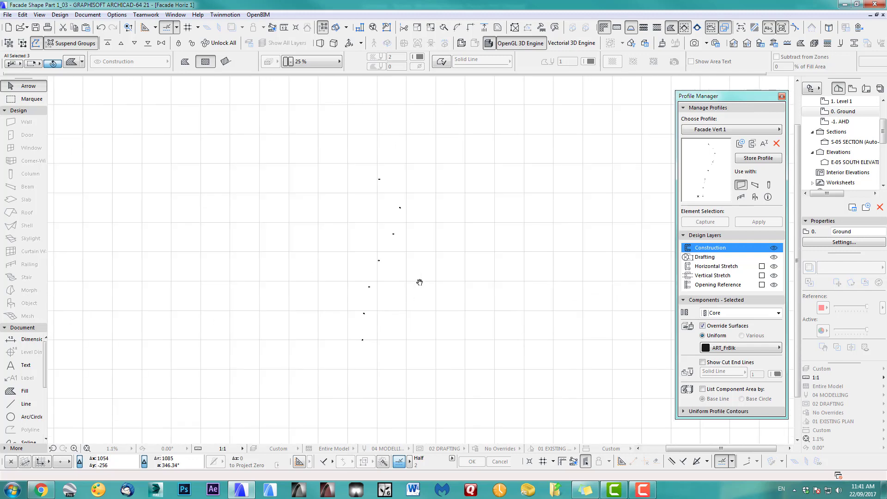
left_click_drag(456, 140, 285, 389)
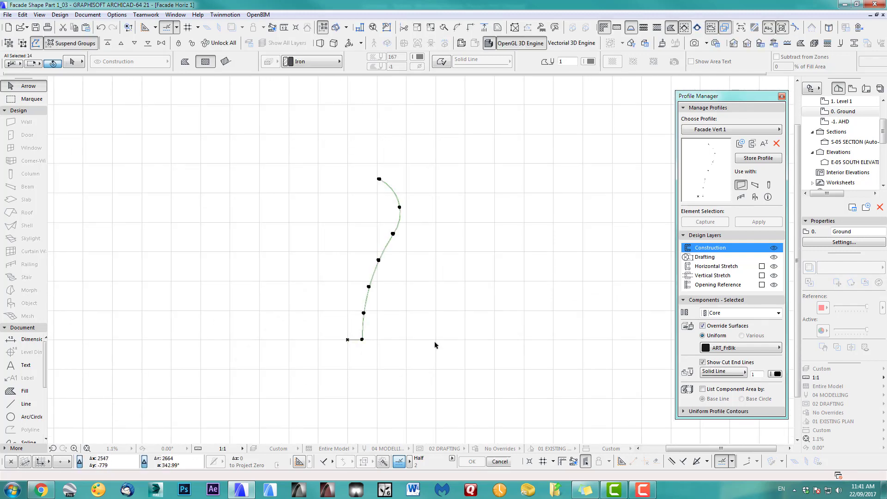
key("Delete")
scroll(434, 214, "up", 2)
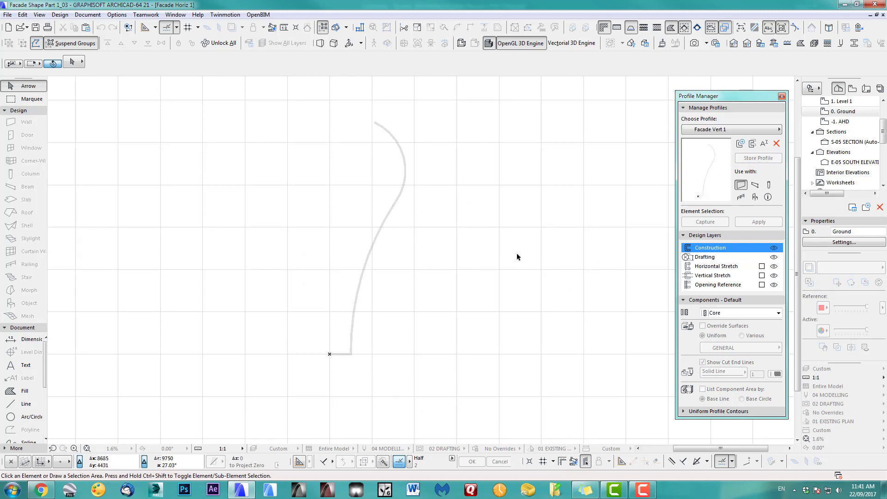
- Return to the floor plan and open Level 1 at the curved facade
key("F2")
scroll(441, 279, "down", 5)
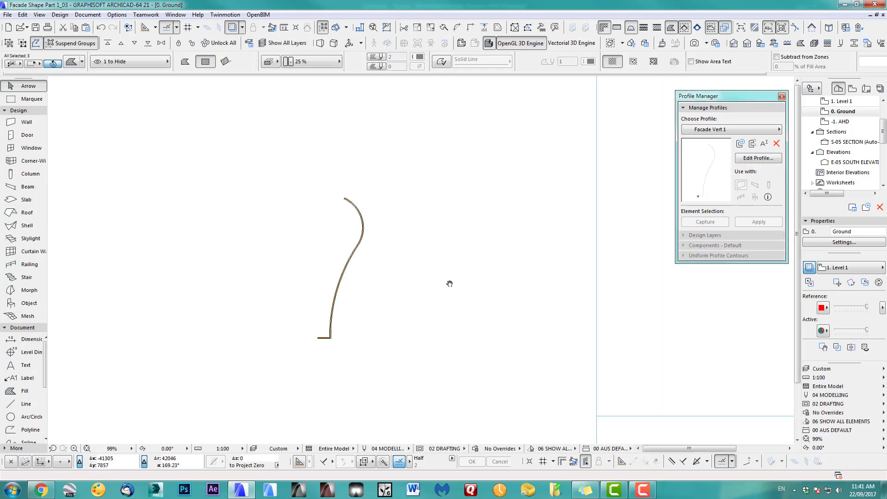
middle_click_drag(527, 278, 255, 323)
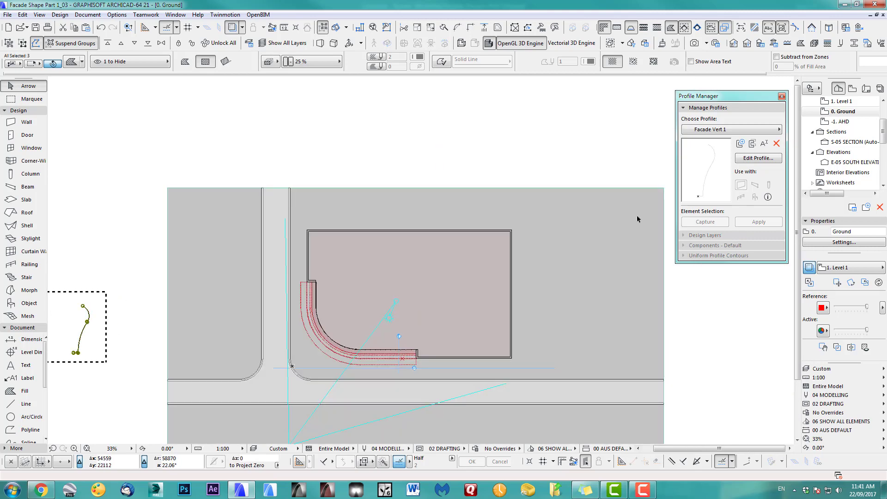
double_click(842, 101)
scroll(331, 258, "up", 3)
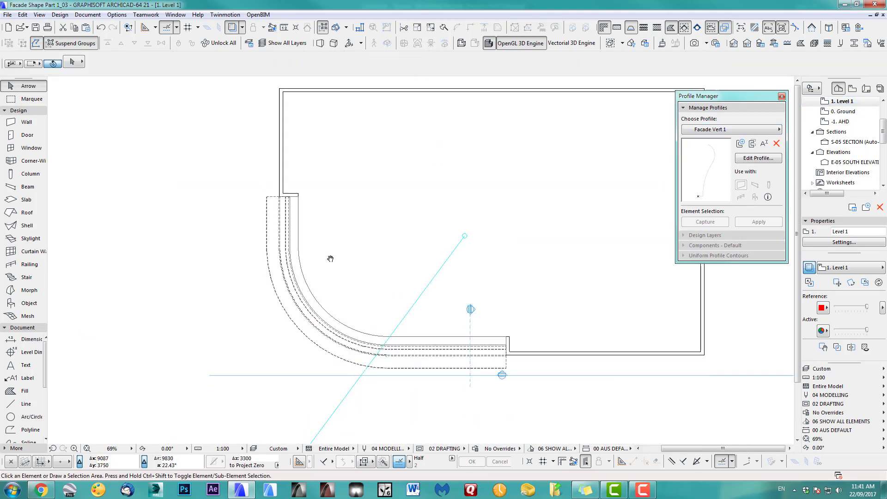
- Take over the horizontal facade wall's settings for the Wall tool from its outer end corner, leaving nothing selected
scroll(464, 238, "up", 5)
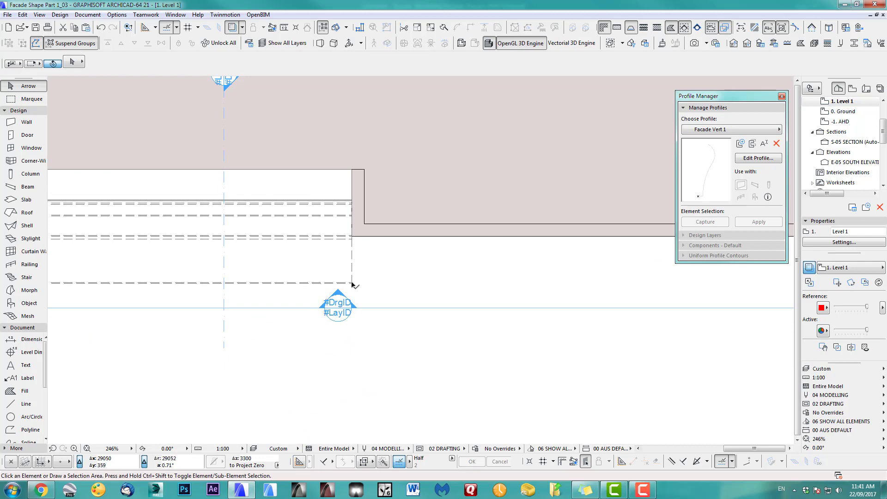
left_click(353, 284)
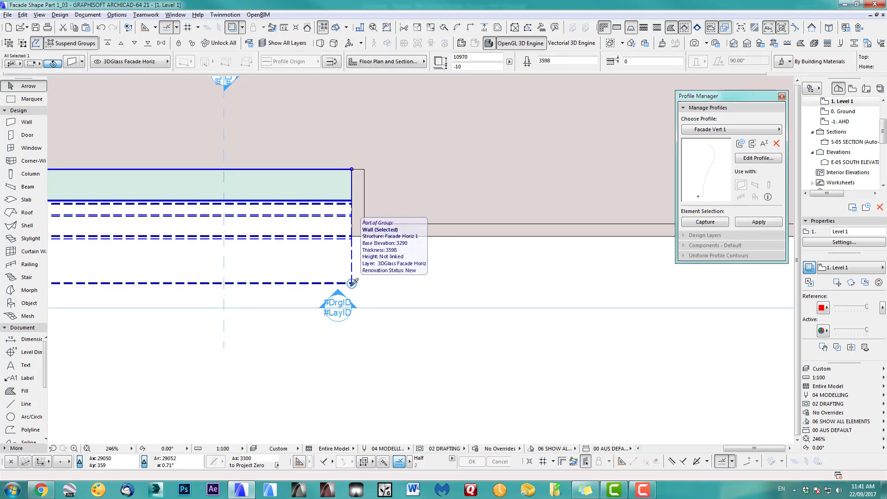
left_click(352, 283, "alt")
key("Escape")
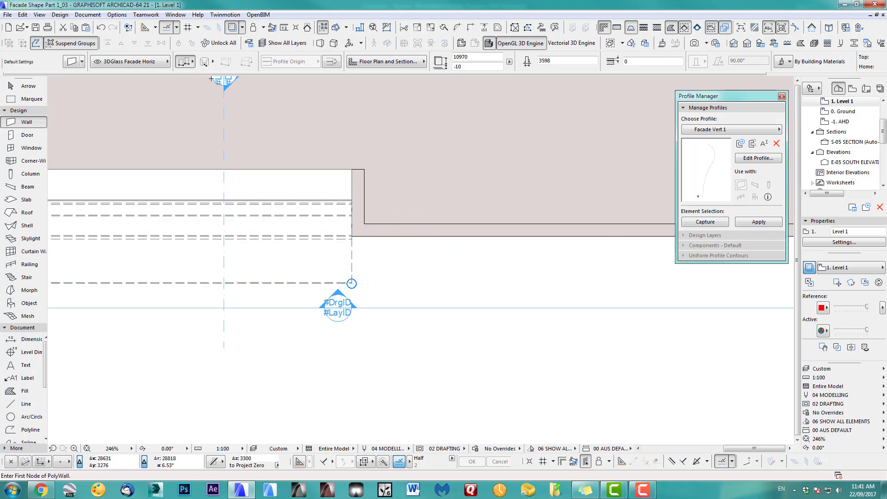
- Set the wall defaults to the Facade Vert 1 profile on the 3DGlass Facade Vert layer
double_click(19, 126)
left_click(477, 84)
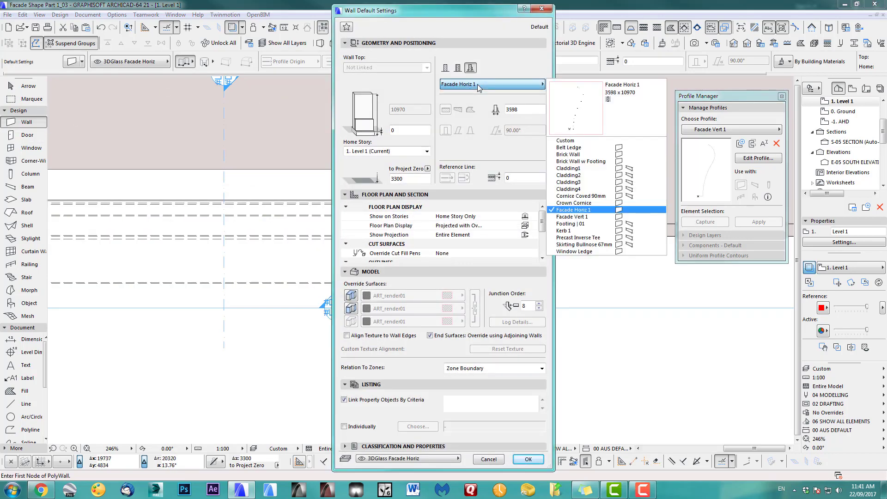
left_click(576, 218)
left_click(447, 457)
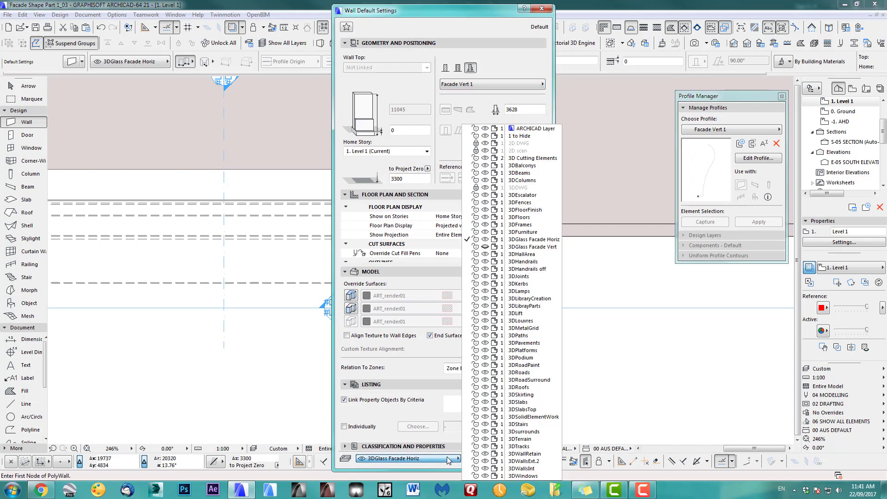
left_click(525, 249)
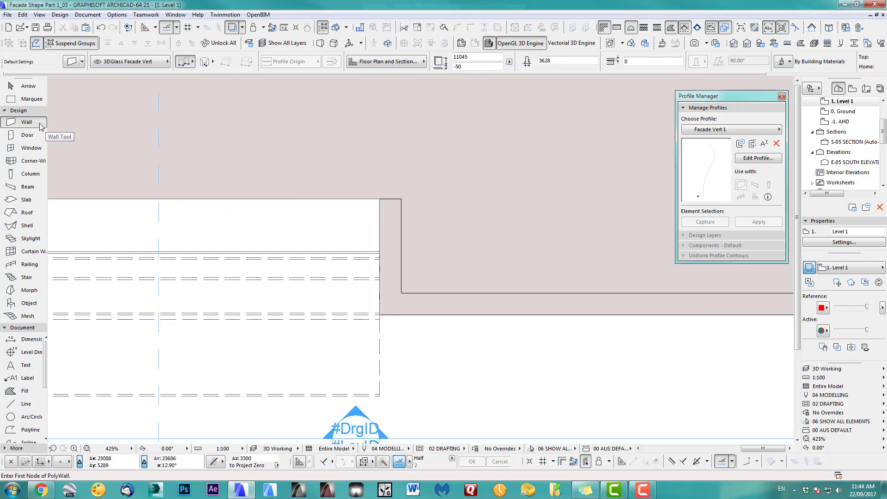
- Draw a short horizontal Facade Vert 1 wall from the inner end corner of the straight facade run towards the adjoining wall
left_click(380, 199)
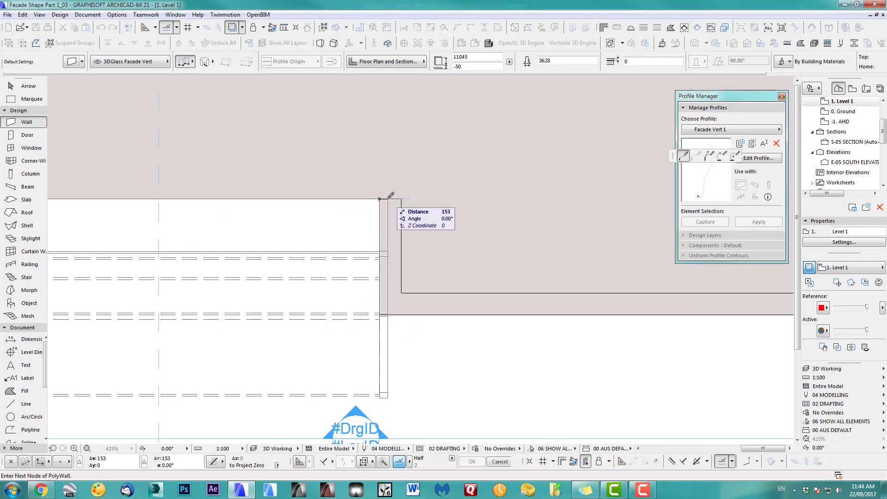
key("x")
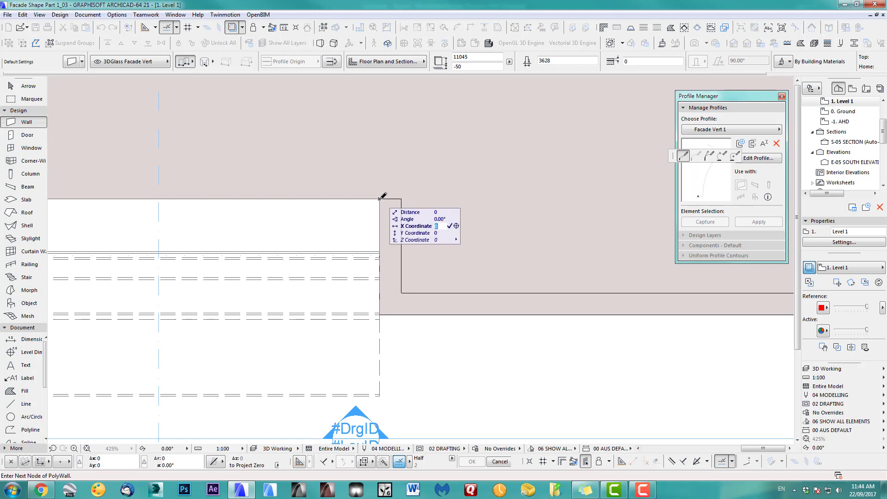
key("plus")
key("Return")
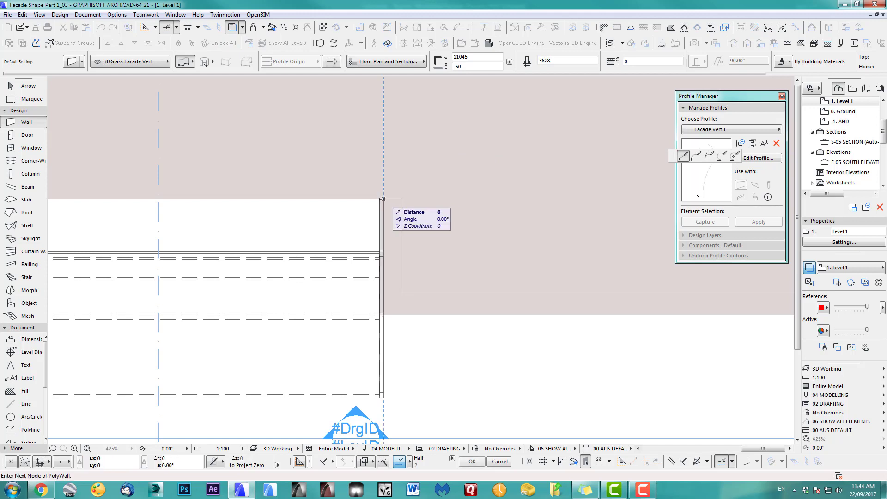
key("Return")
- Examine the vertical member at the end of the facade in the 3D perspective and return to the Level 1 plan
scroll(388, 200, "down", 4)
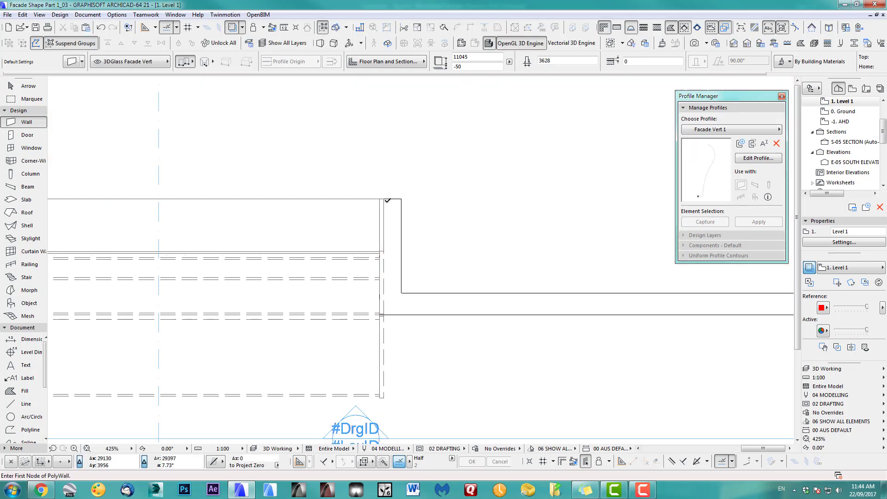
middle_click_drag(450, 290, 429, 248)
key("F3")
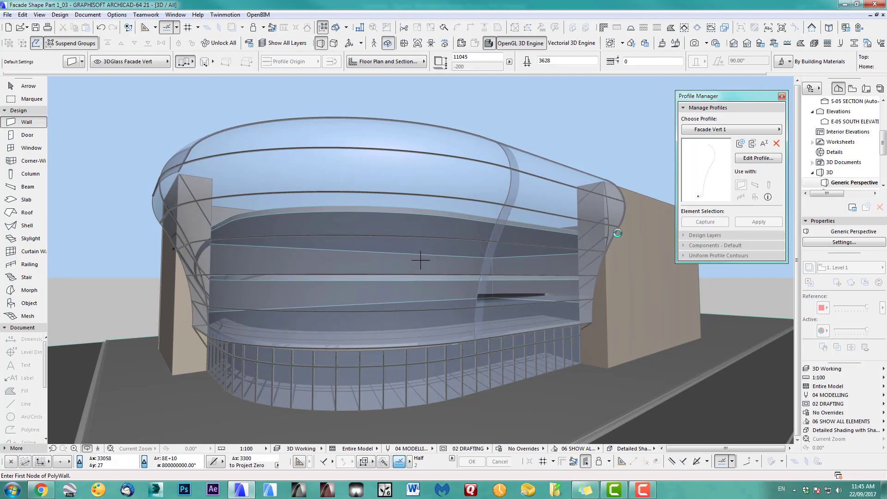
scroll(614, 232, "up", 3)
middle_click_drag(624, 231, 411, 276, "shift")
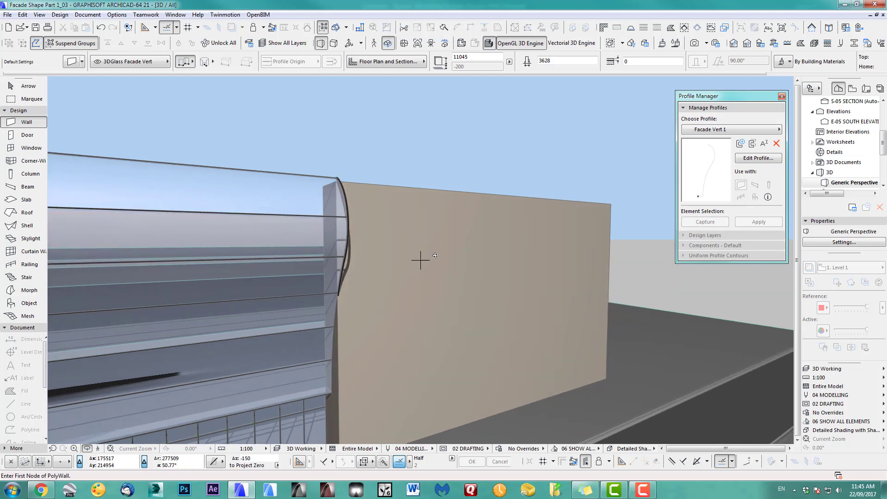
key("F2")
scroll(434, 254, "down", 2)
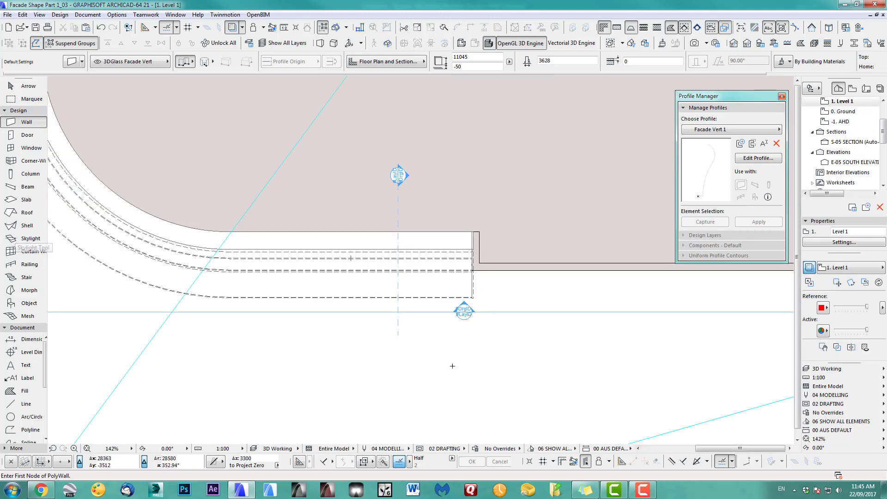
- Show the Ground story as trace reference beneath Level 1 at the end of the facade
double_click(846, 112)
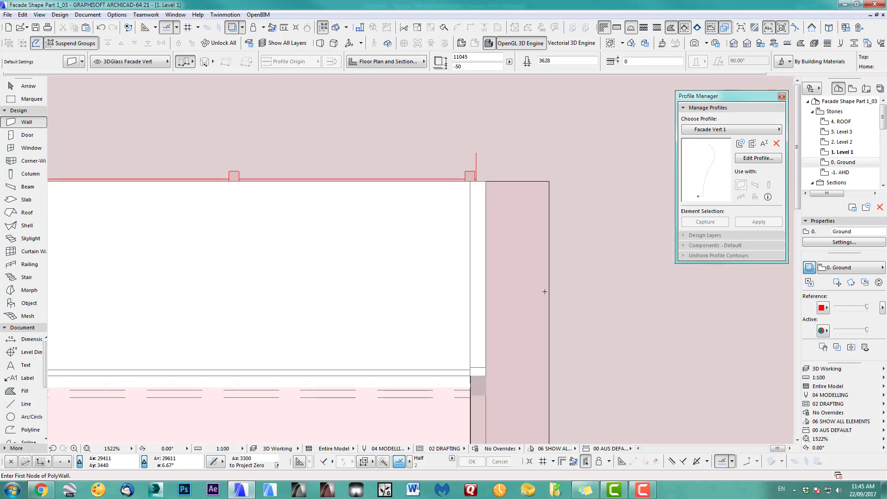
scroll(485, 231, "down", 2)
scroll(430, 168, "up", 1)
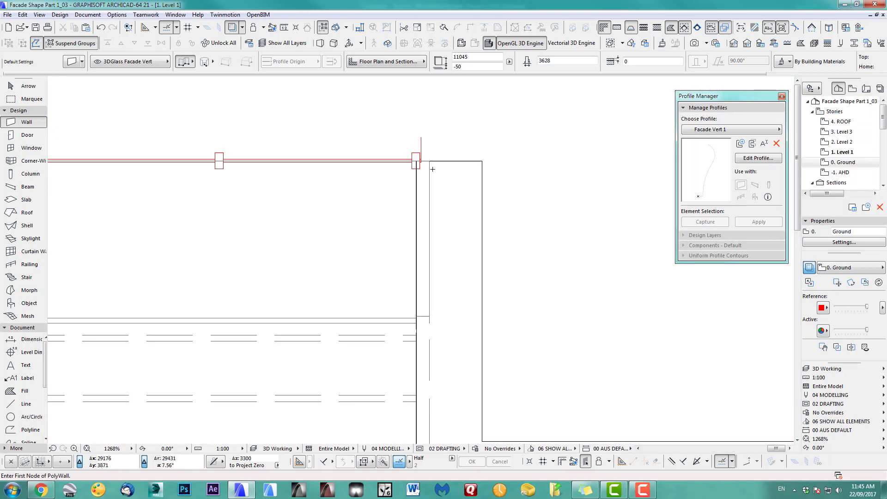
- Select the new vertical member and move its inner end corner into line with the outer edge of the last ground-floor mullion
scroll(474, 192, "up", 4)
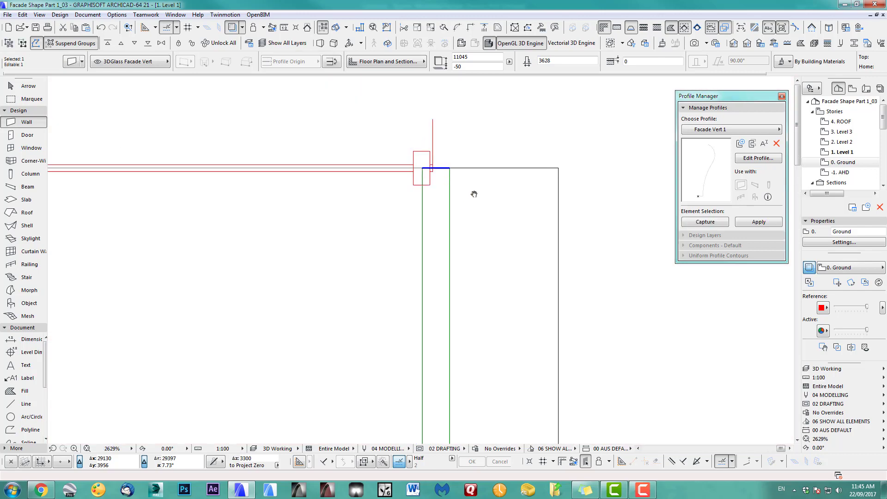
key("ctrl+d")
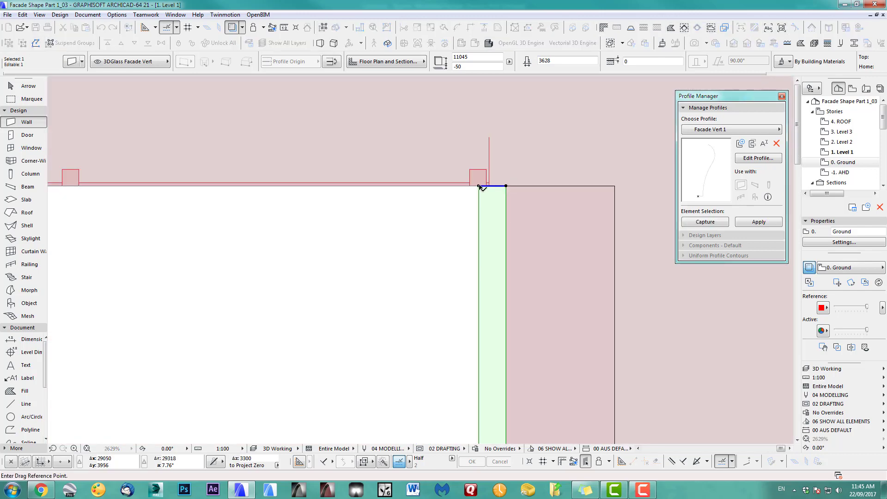
left_click(480, 186)
left_click(470, 171, "shift")
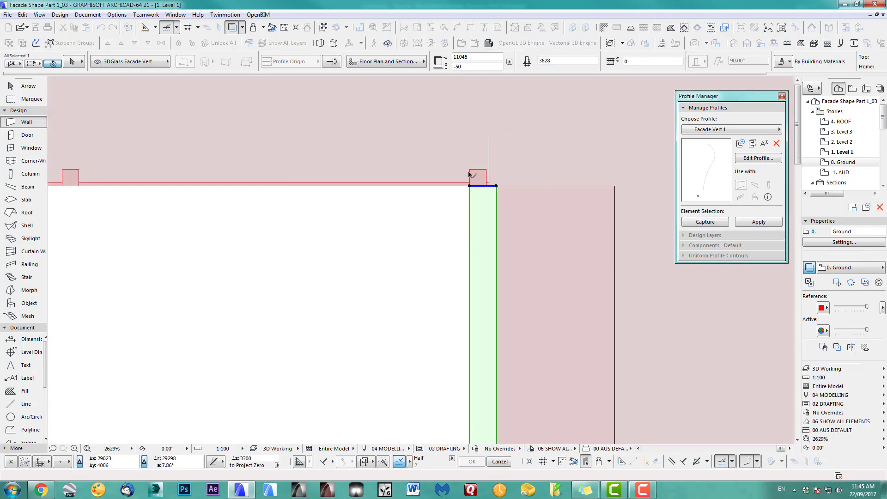
- Shorten the member's reference line by about 30 mm to match the ground-floor mullion's width, and clear the selection
scroll(489, 179, "up", 5)
left_click(509, 195)
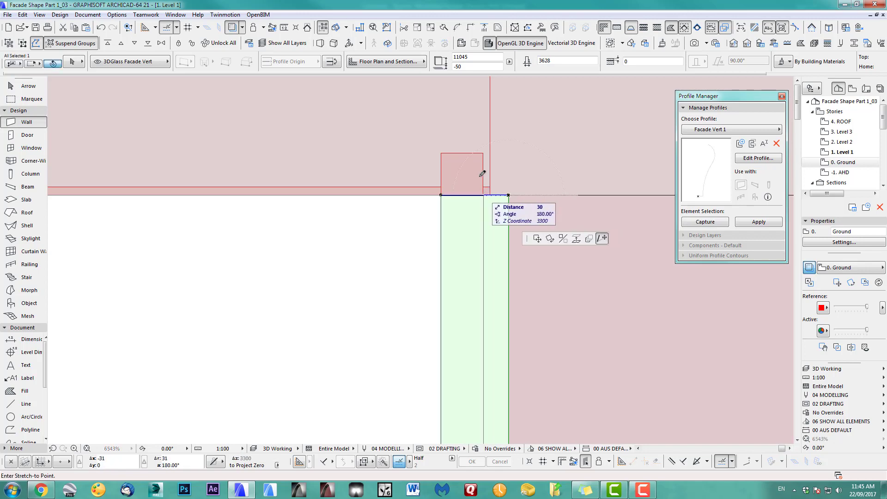
left_click(487, 151)
scroll(486, 152, "down", 14)
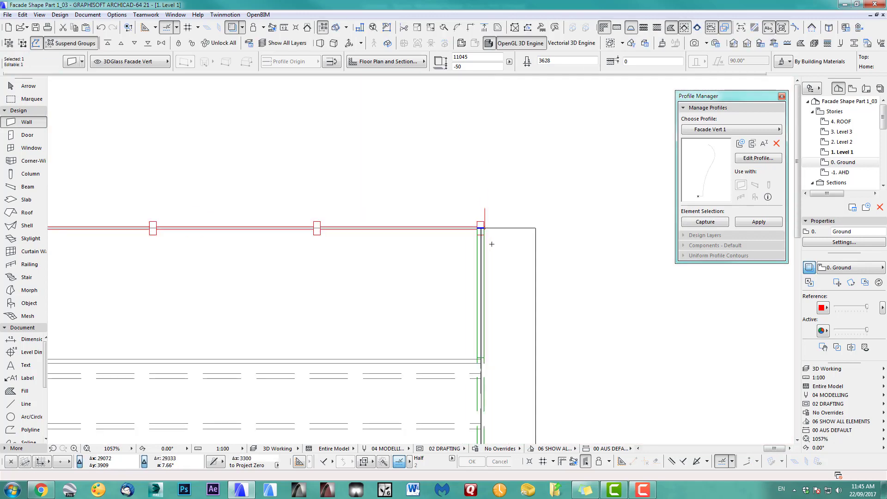
middle_click_drag(507, 213, 511, 208)
key("Escape")
- Set up a Multiply Drag of the end vertical member with the Spread method and 1200 mm spacing, without picking a path
scroll(507, 379, "up", 3)
middle_click_drag(507, 398, 443, 355)
scroll(466, 324, "down", 3)
middle_click_drag(466, 324, 479, 311)
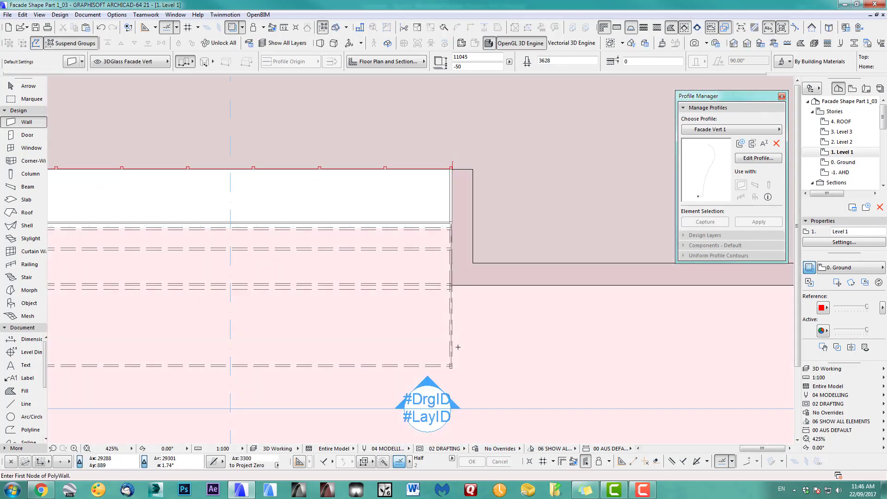
scroll(456, 349, "up", 1)
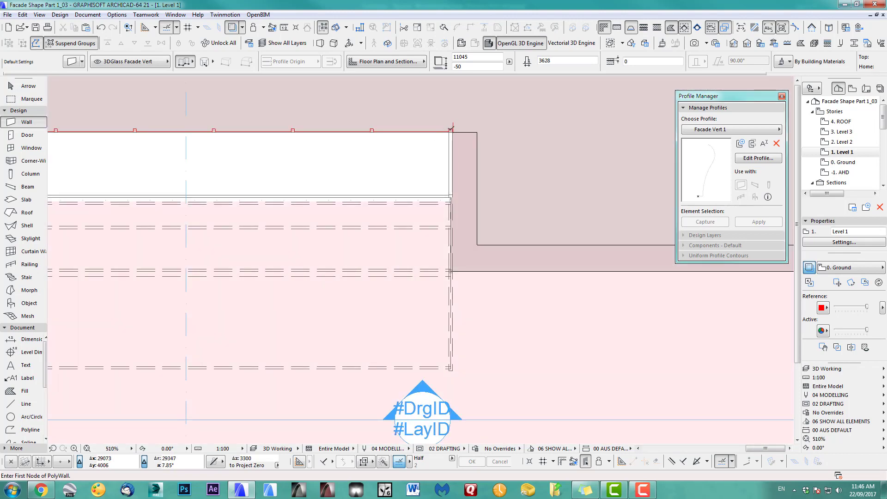
left_click(456, 373)
middle_click_drag(525, 342, 592, 364)
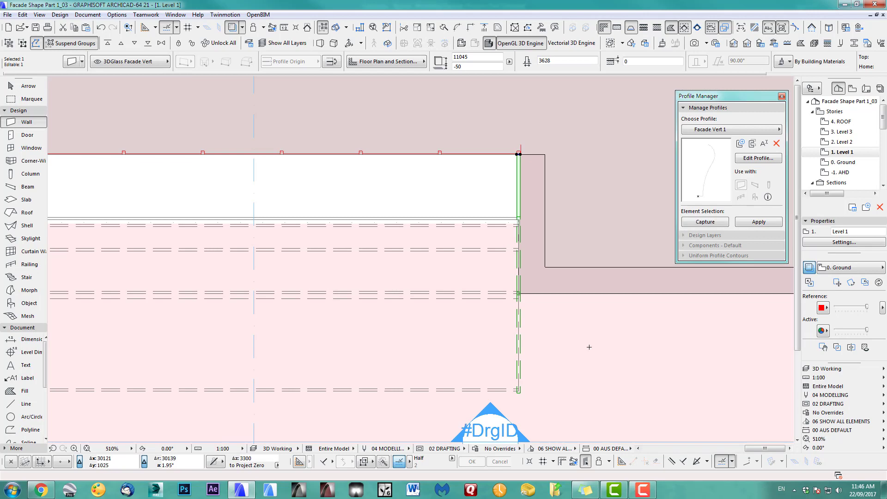
key("ctrl+u")
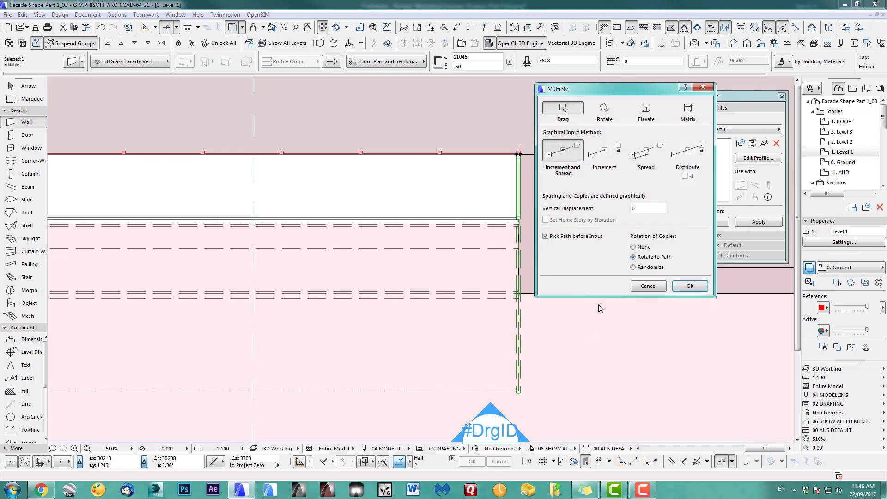
left_click(645, 157)
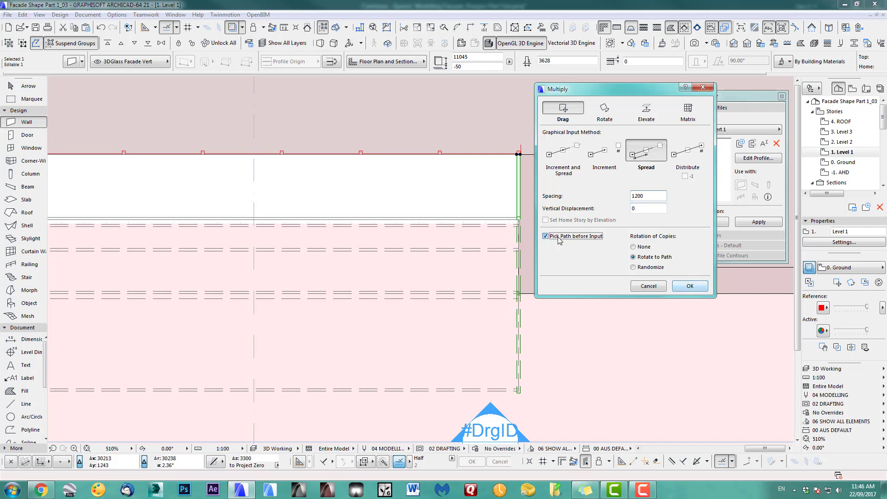
left_click(690, 286)
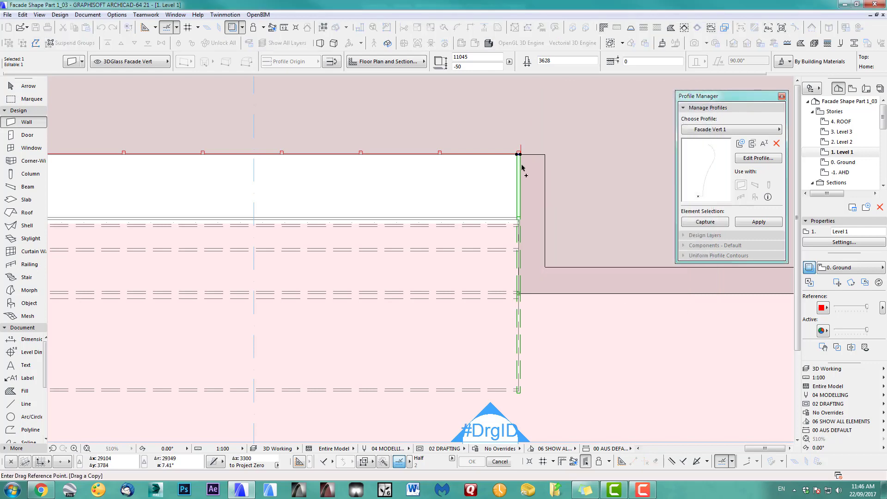
- Spread the copies about 13286 mm along the straight facade to where the curve begins, and clear the selection
scroll(521, 168, "down", 3)
middle_click_drag(311, 177, 676, 190)
scroll(383, 190, "up", 4)
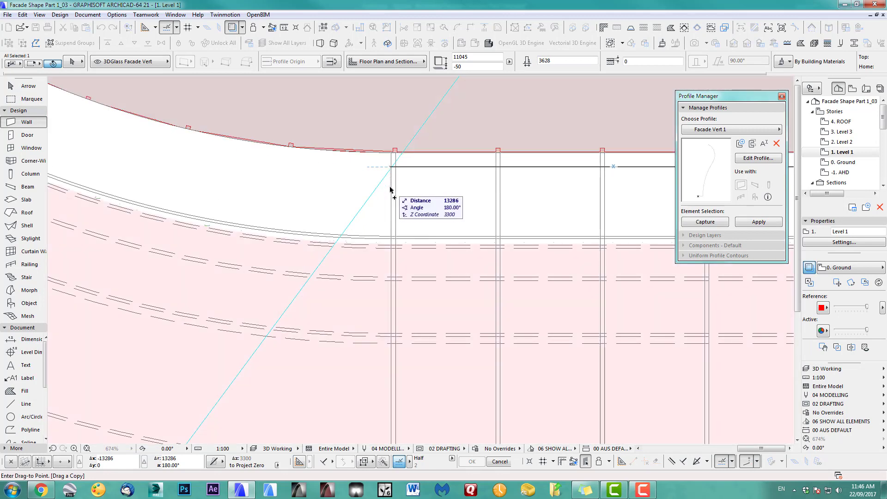
left_click(390, 190)
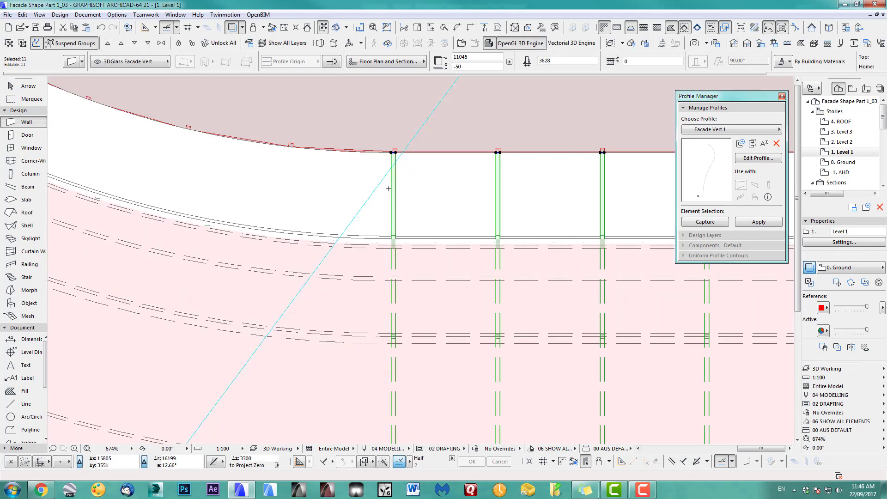
scroll(449, 317, "down", 2)
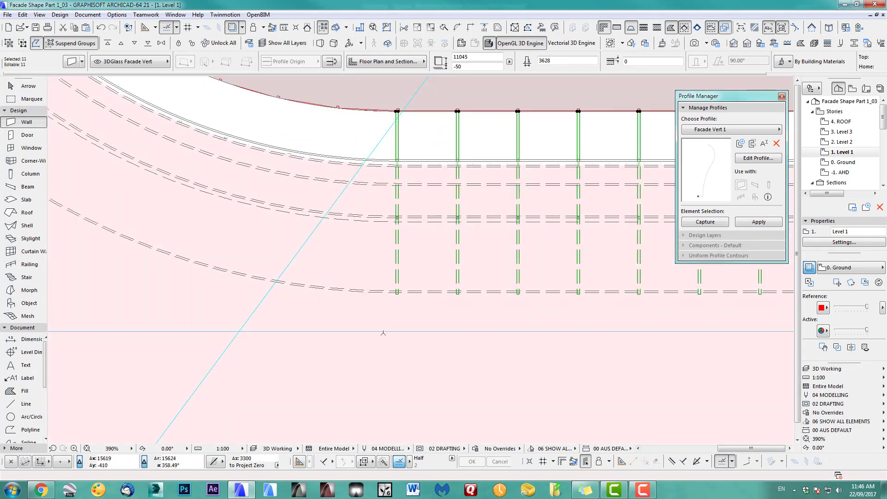
key("Escape")
- Move the copied member nearest the curve by its upper corner onto the matching corner of the tilted ground-floor mullion
scroll(411, 143, "up", 6)
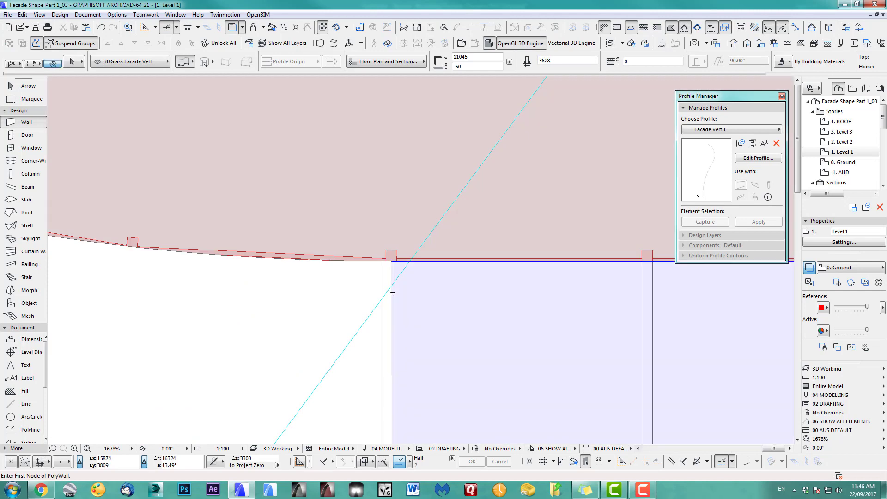
left_click(387, 275, "shift")
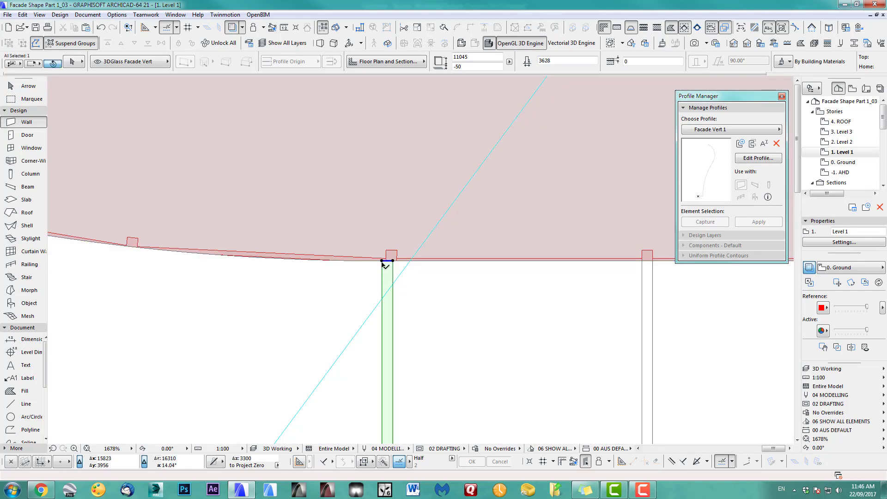
scroll(385, 271, "up", 7)
scroll(384, 267, "up", 3)
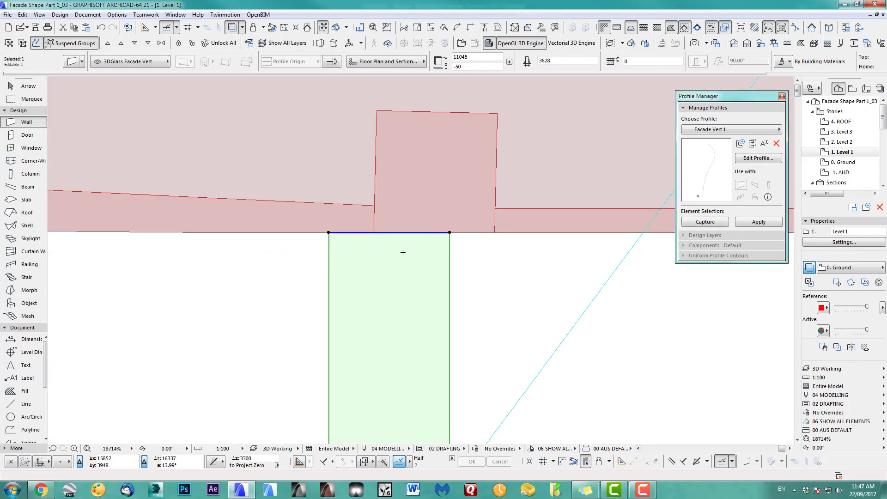
left_click(328, 233)
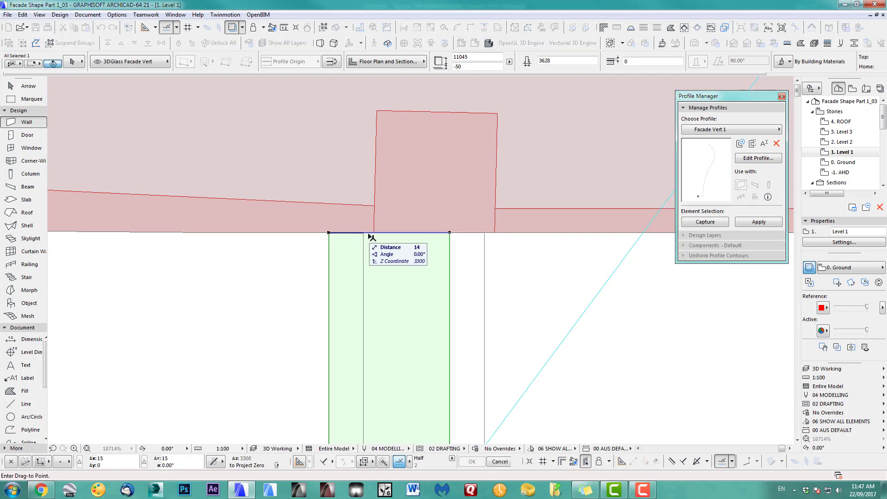
left_click(377, 111)
- Rotate the member nearest the curve about its upper corner to match the tilt of the ground-floor mullion
key("ctrl+e")
scroll(453, 102, "up", 3)
left_click(297, 117)
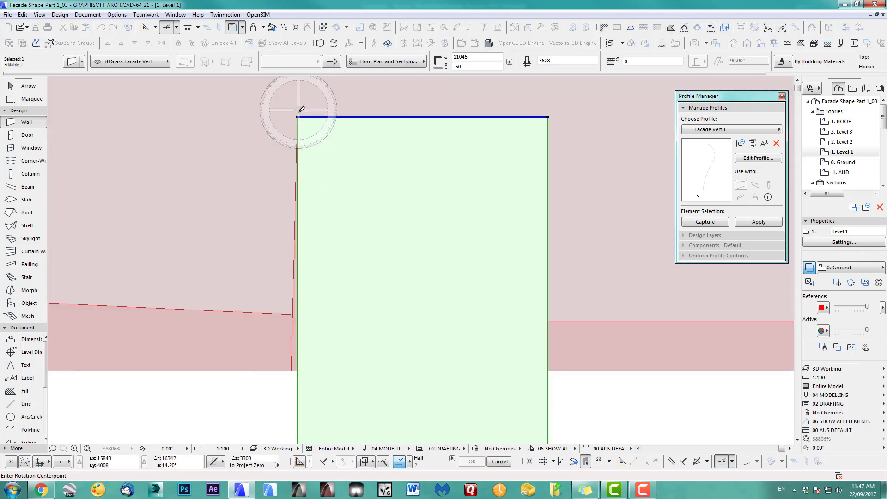
scroll(594, 119, "up", 4)
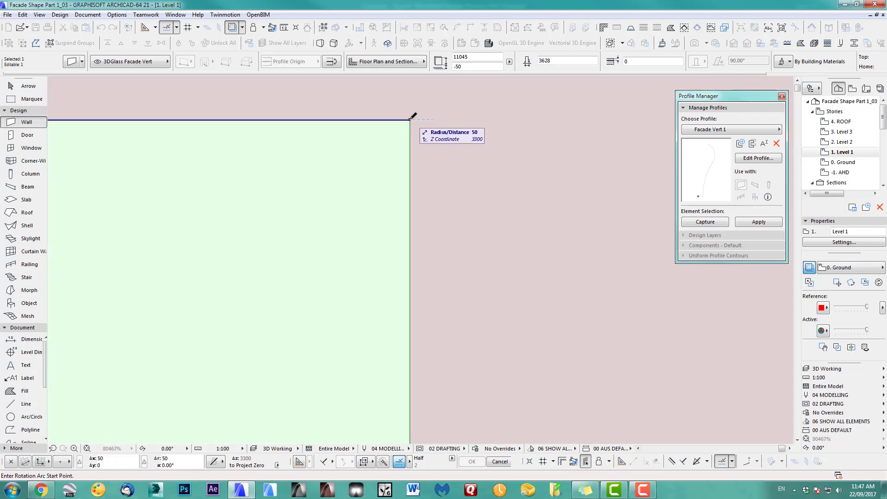
left_click(410, 119)
scroll(411, 123, "up", 2)
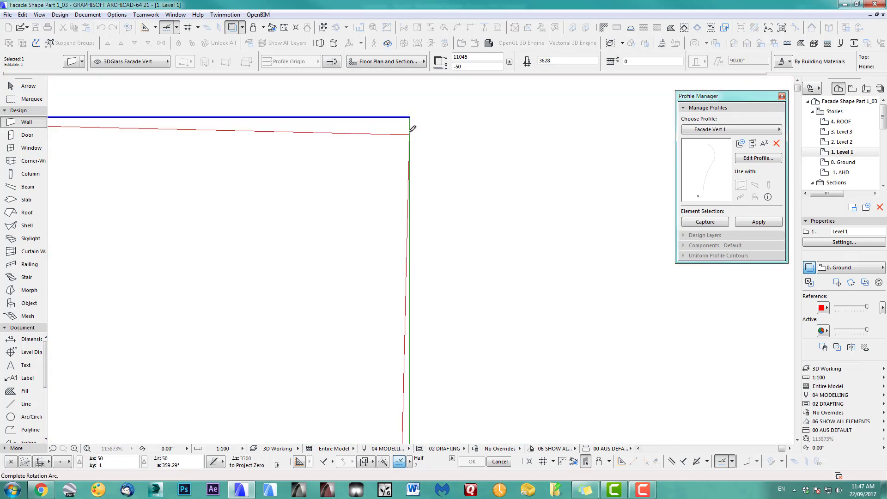
scroll(481, 152, "down", 16)
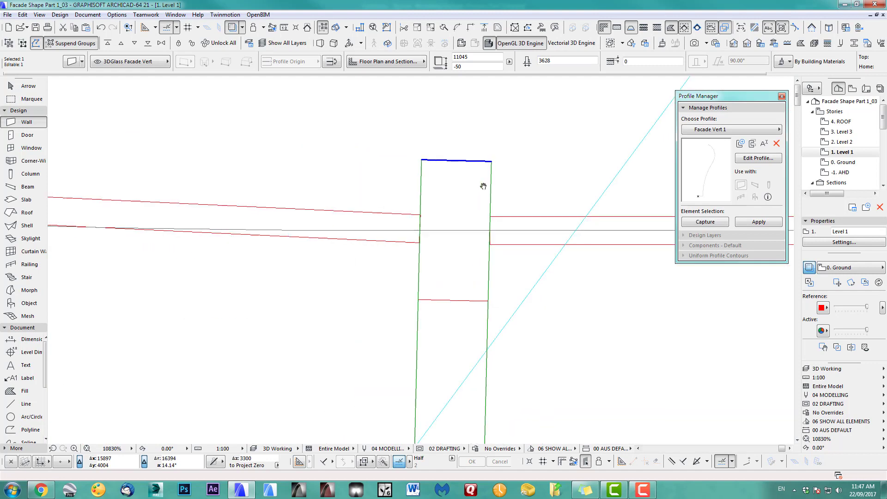
- Move the rotated member about 49 mm straight down to the facade line, and clear the selection
scroll(286, 233, "down", 4)
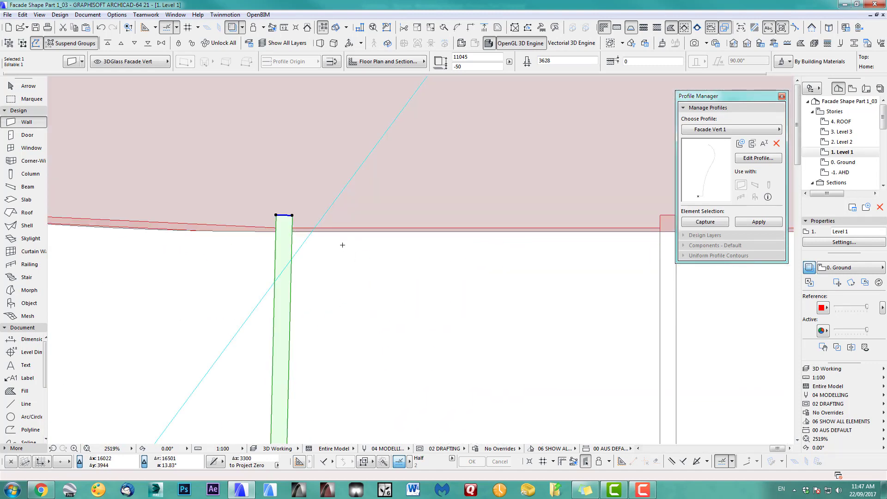
left_click(292, 215)
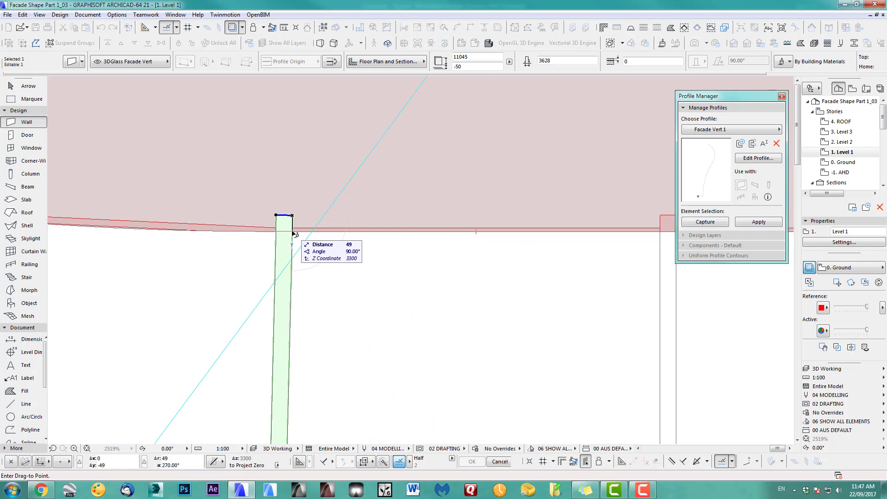
scroll(331, 243, "down", 10)
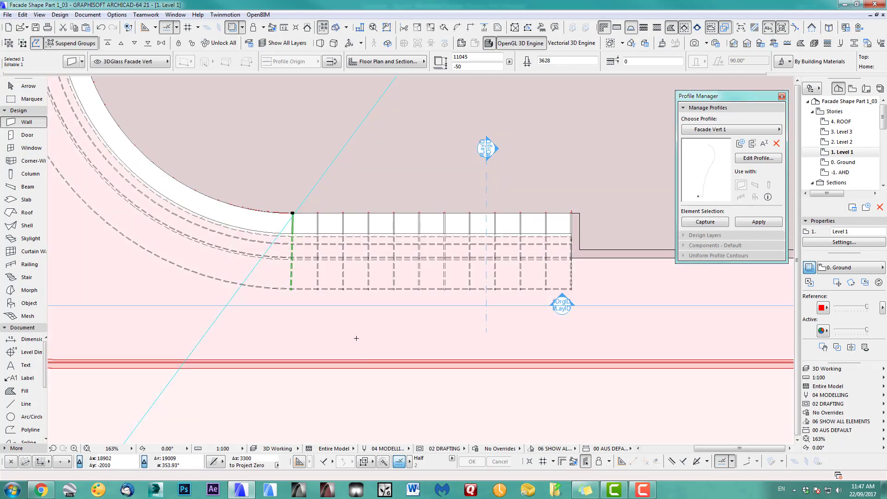
key("Escape")
- Inspect the spread vertical members in 3D, and examine the ground-floor mullions around the curve in plan
key("F3")
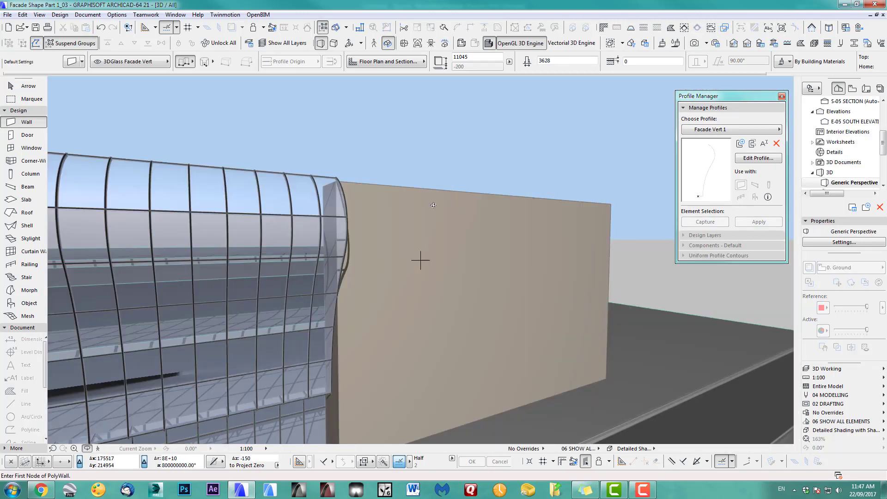
scroll(433, 204, "down", 8)
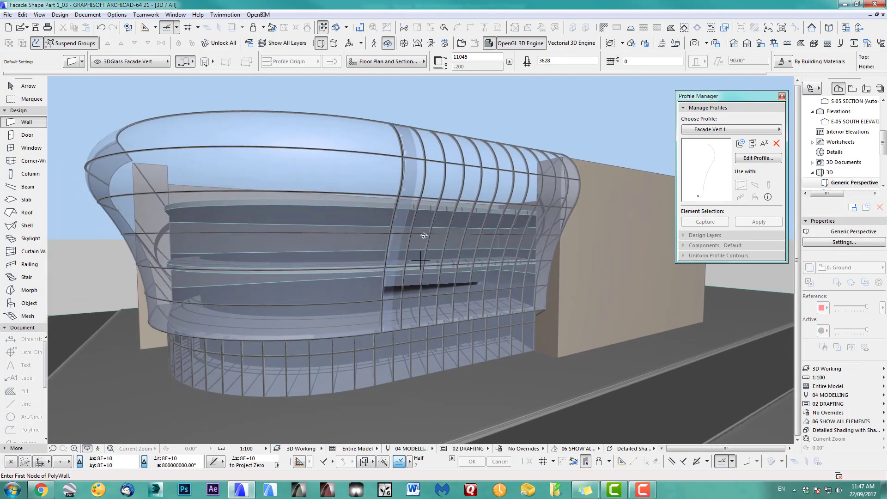
middle_click_drag(424, 235, 481, 253, "shift")
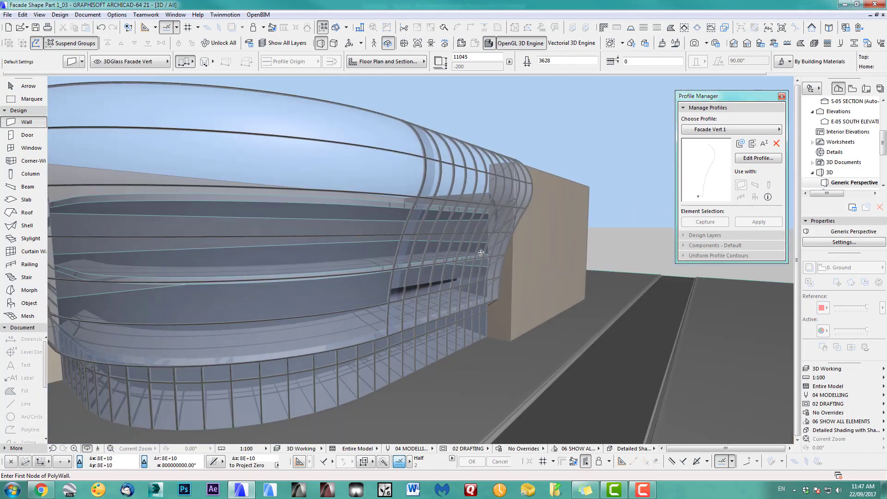
key("F2")
middle_click_drag(455, 375, 528, 375)
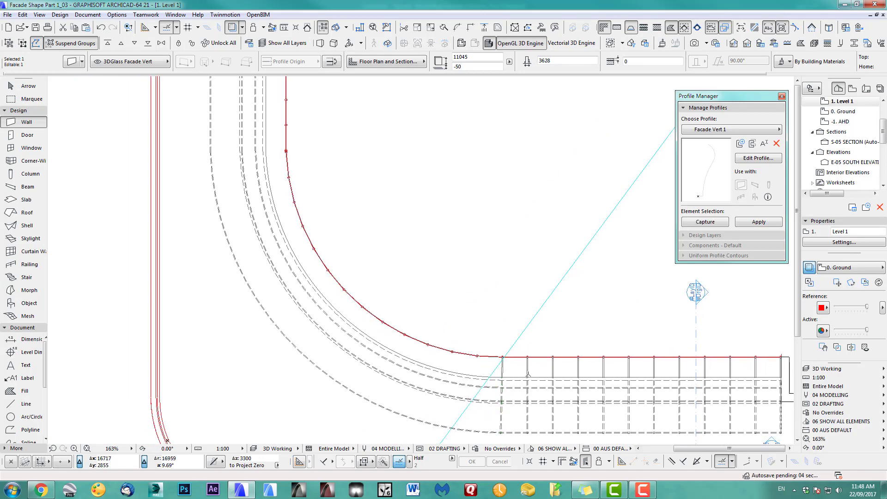
scroll(504, 357, "up", 3)
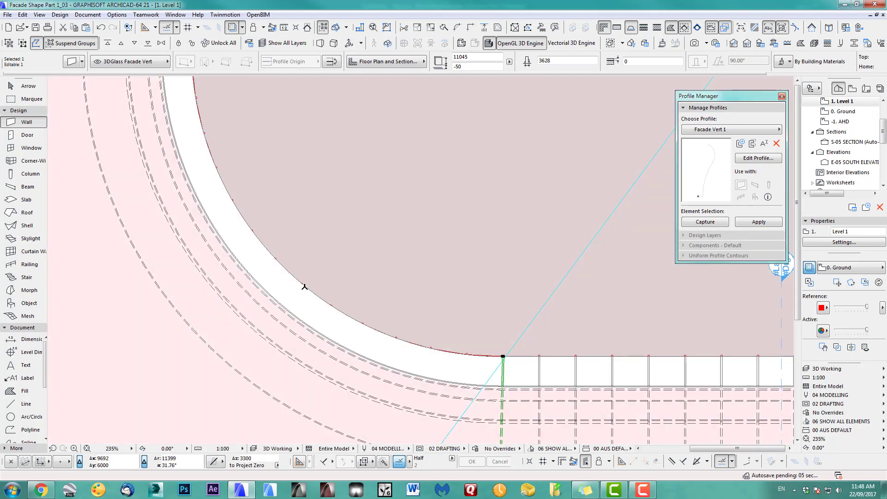
middle_click_drag(243, 180, 306, 293)
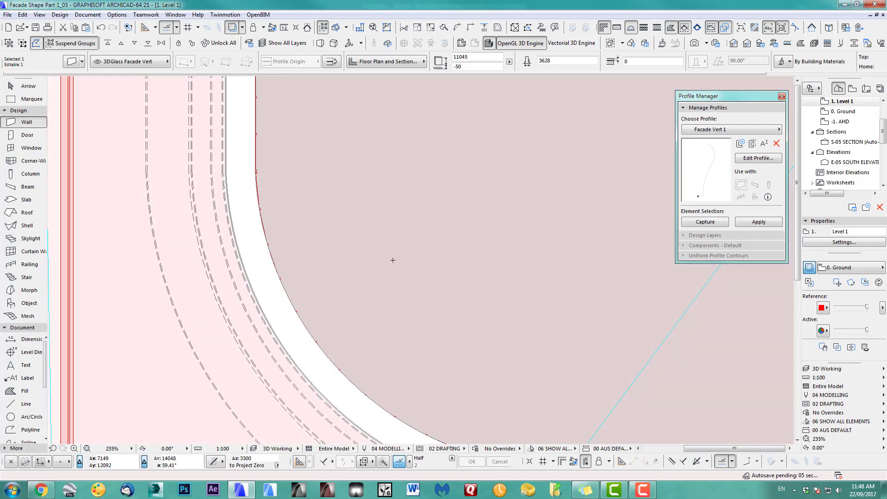
scroll(393, 260, "down", 3)
middle_click_drag(370, 246, 275, 173)
scroll(377, 323, "up", 5)
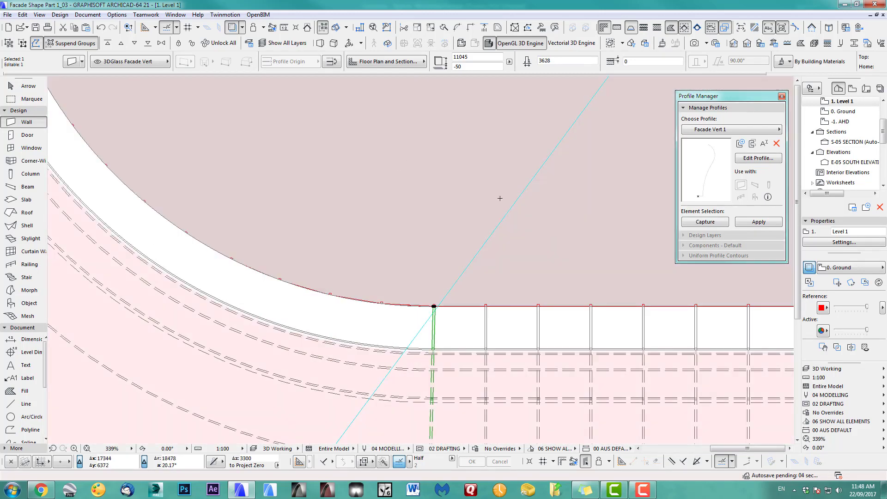
- Set up a Multiply Rotate of the tilted member with the Increment method and 14 copies
key("ctrl+u")
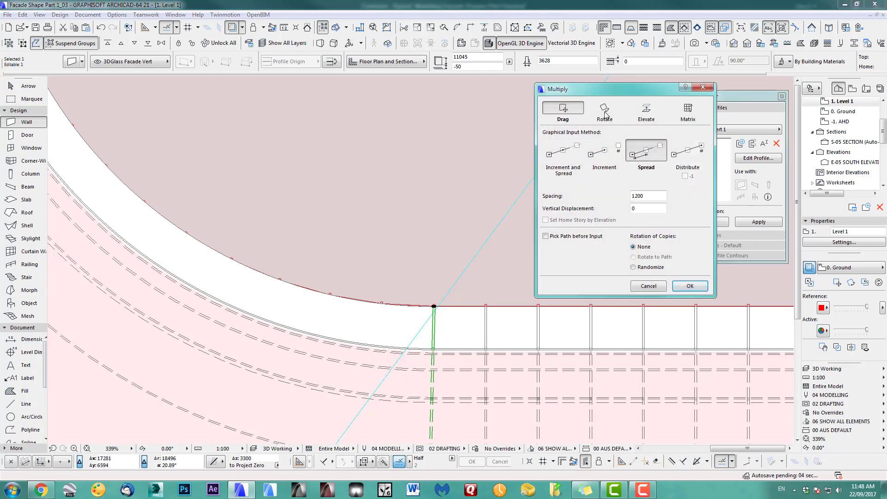
left_click(606, 113)
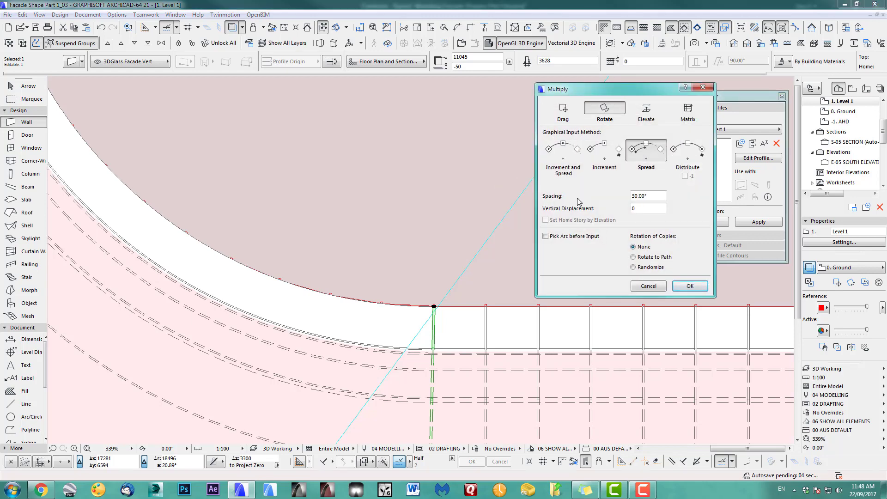
left_click(604, 153)
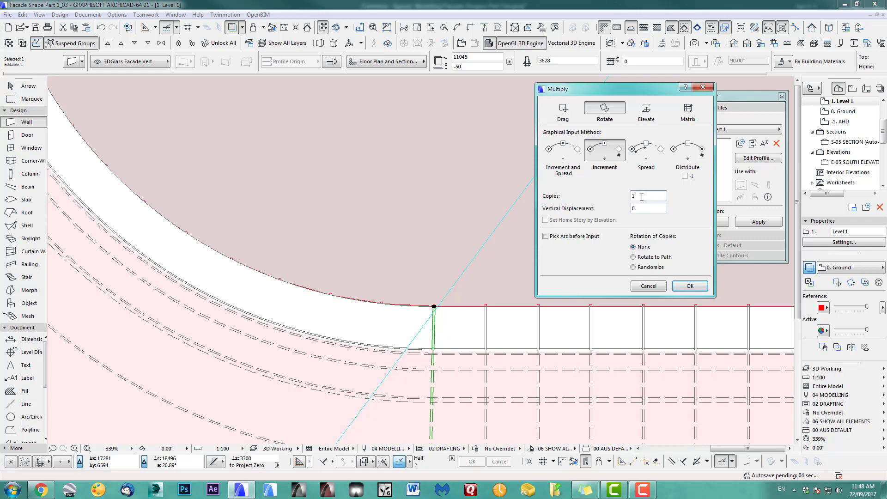
left_click(689, 287)
- Try to multiply the member around the curve's centre from its mullion to the next one without rotating the copies, and undo it
scroll(347, 340, "down", 4)
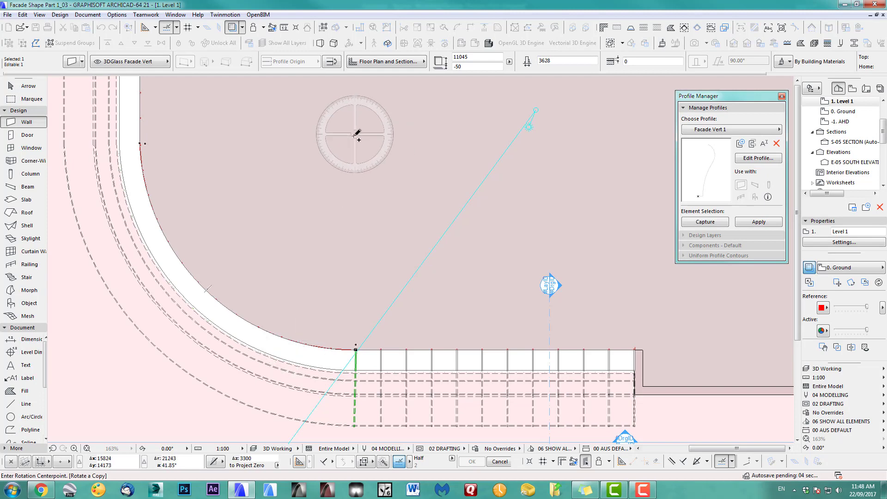
scroll(317, 300, "up", 3)
middle_click_drag(317, 301, 344, 212)
scroll(424, 264, "up", 12)
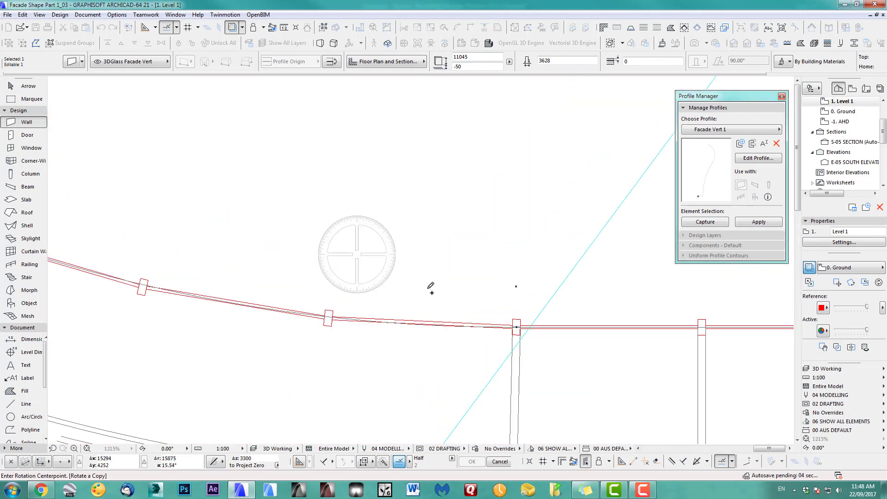
scroll(231, 326, "down", 8)
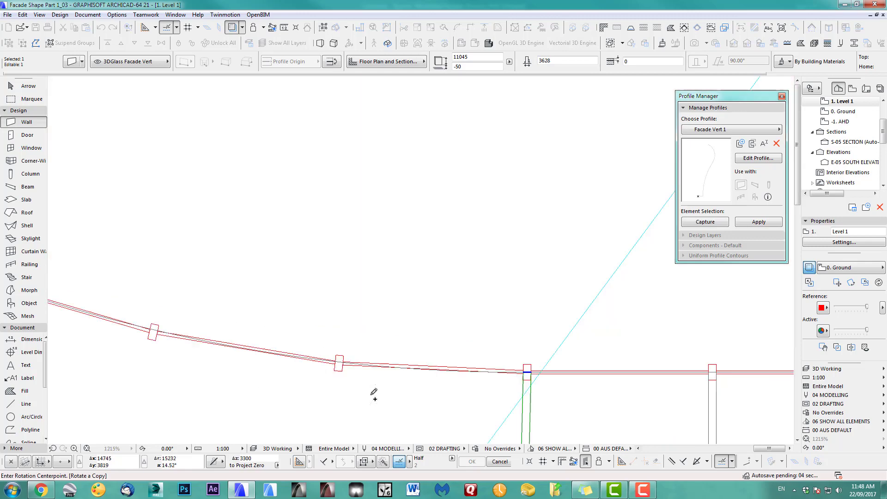
middle_click_drag(372, 390, 432, 236)
scroll(430, 215, "down", 4)
middle_click_drag(431, 139, 415, 313)
left_click(418, 208)
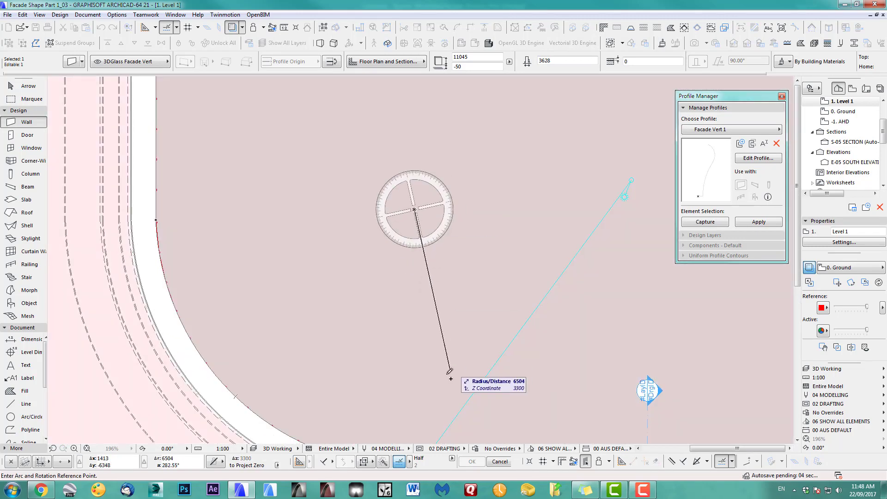
scroll(362, 234, "up", 9)
scroll(387, 297, "up", 3)
left_click(476, 317)
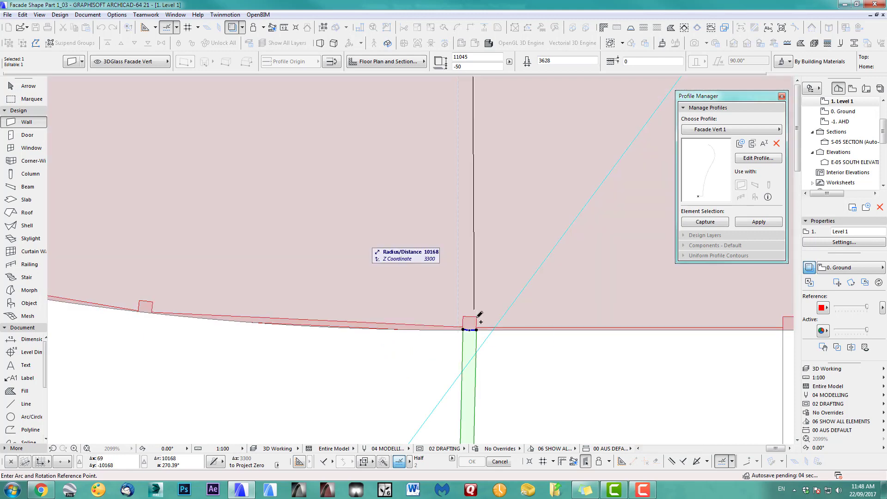
left_click(155, 300)
scroll(434, 331, "down", 11)
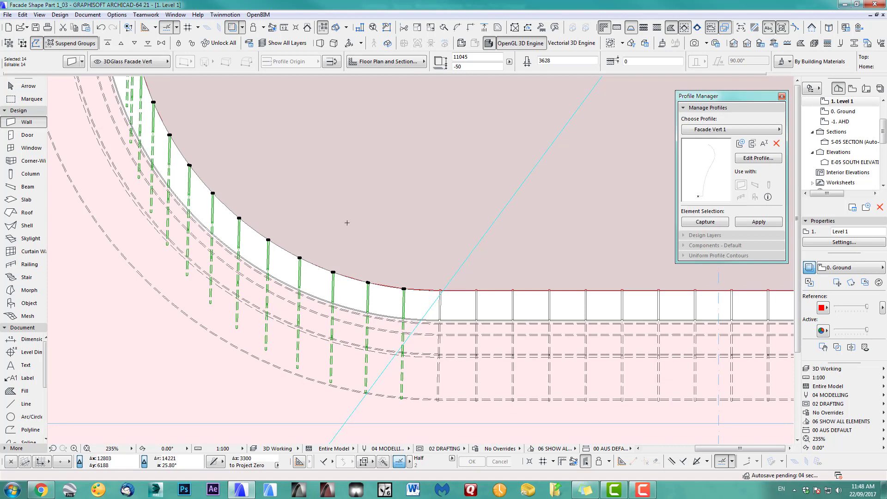
key("ctrl+z")
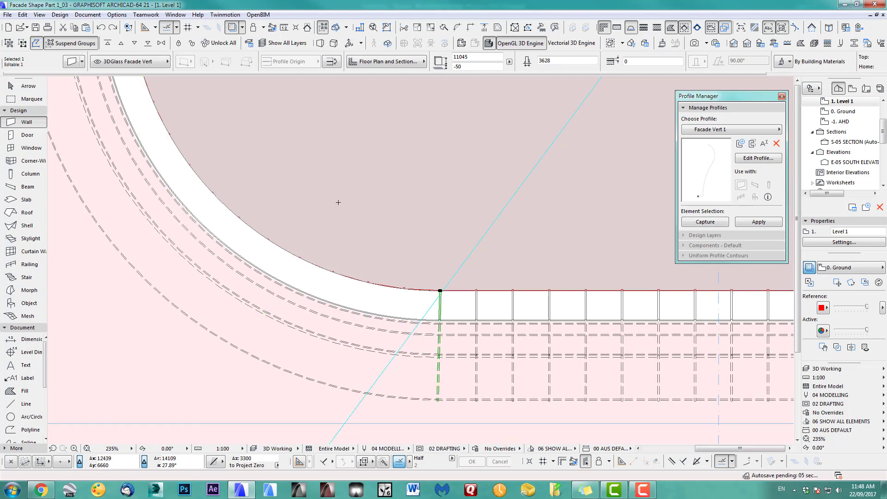
- Multiply the member with 14 copies set to Rotate to Path about the curve's centre, incrementing from its mullion's corner to the next, and clear the selection
key("ctrl+u")
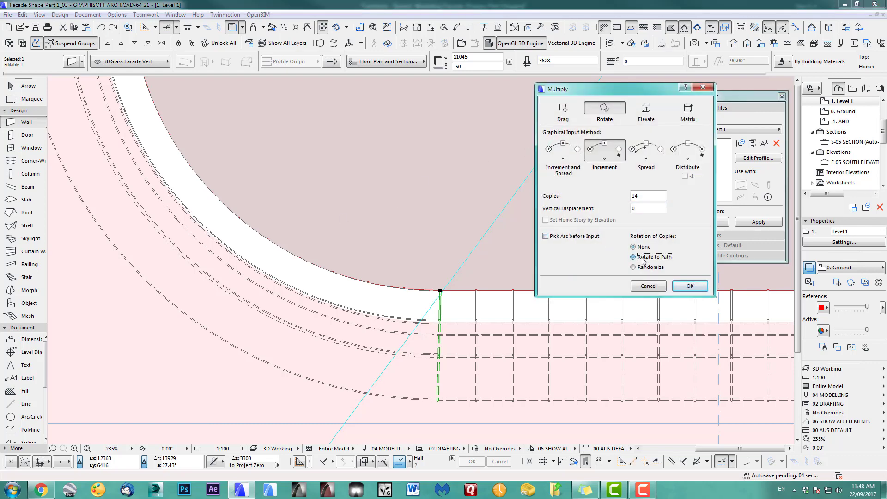
left_click(690, 286)
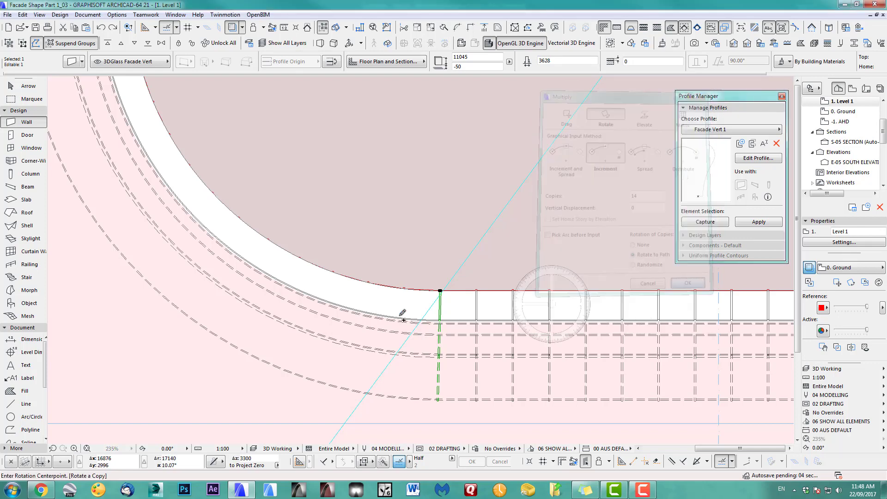
scroll(406, 300, "up", 12)
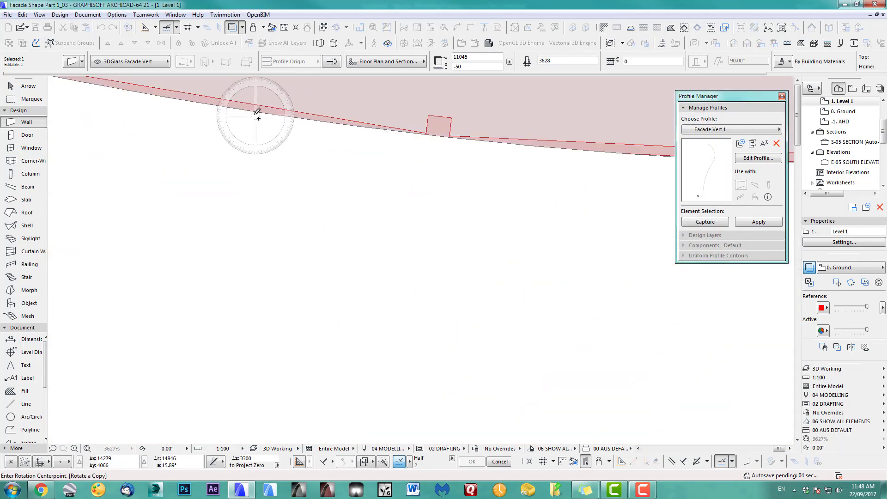
scroll(370, 342, "down", 15)
left_click(394, 346)
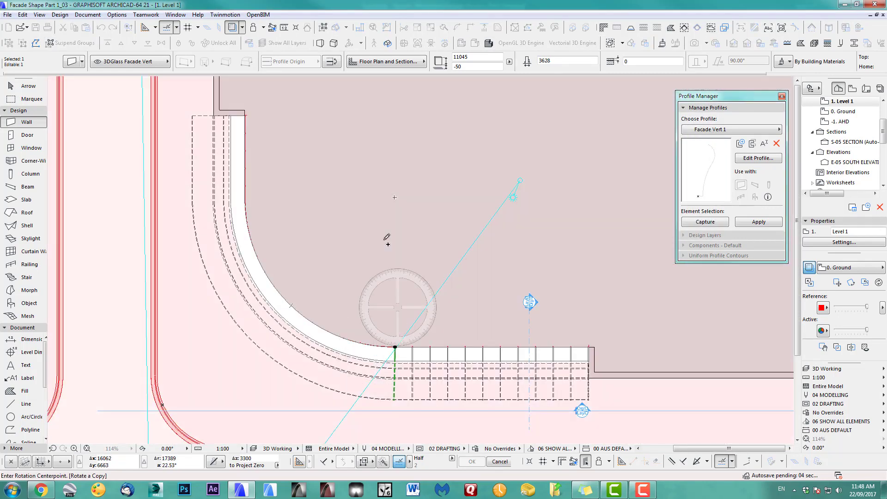
scroll(392, 358, "up", 3)
scroll(393, 356, "up", 7)
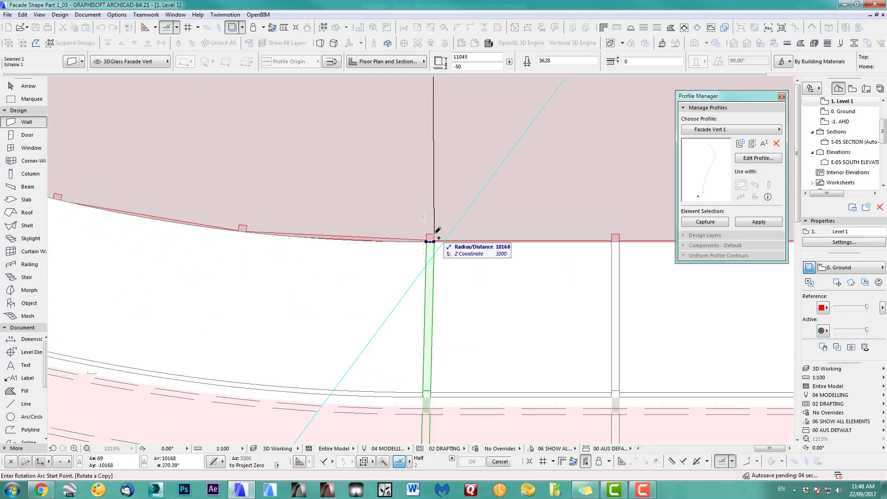
left_click(434, 235)
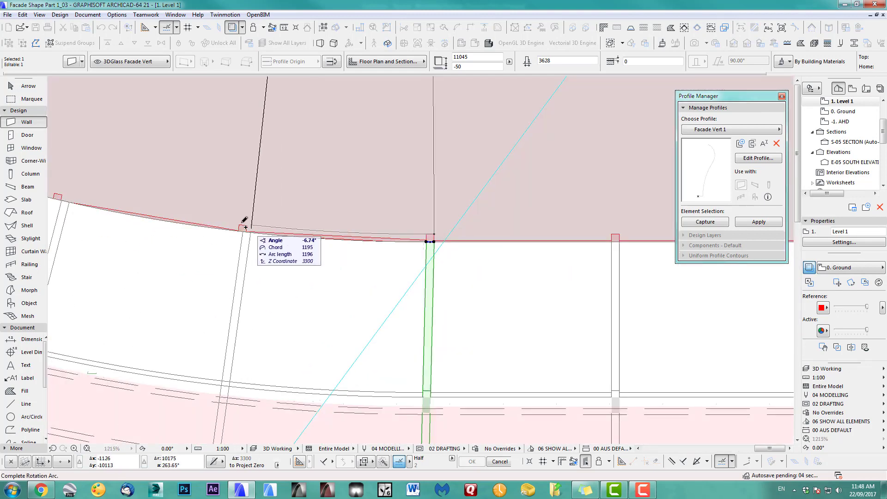
left_click(267, 236)
scroll(431, 256, "down", 3)
scroll(483, 363, "down", 5)
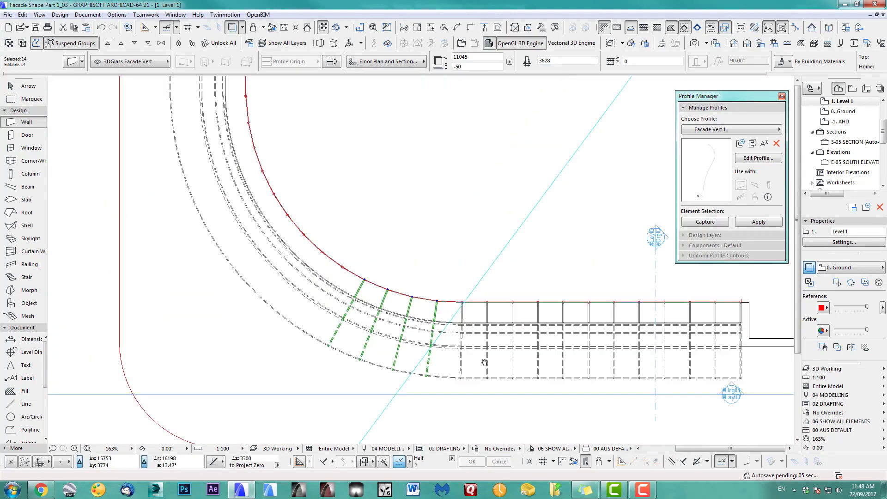
key("Escape")
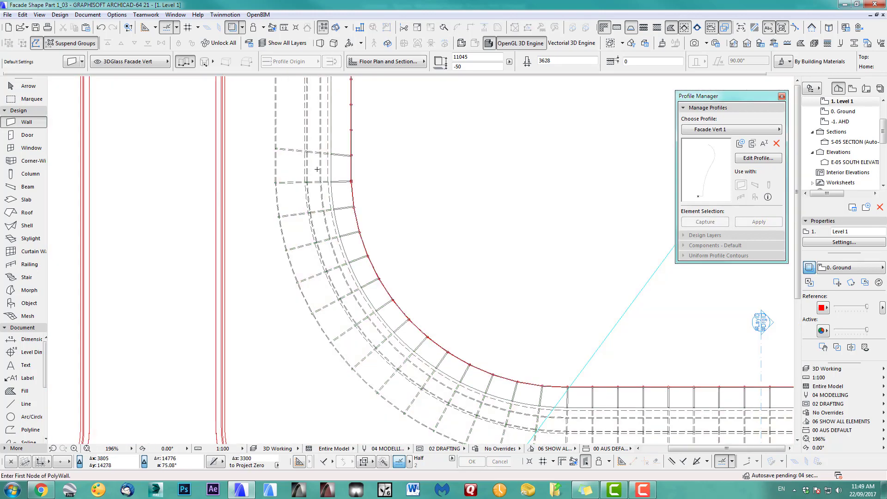
- Move the tilted vertical member at the start of the straight side so its end corner meets the ground-floor mullion's corner
scroll(314, 176, "up", 4)
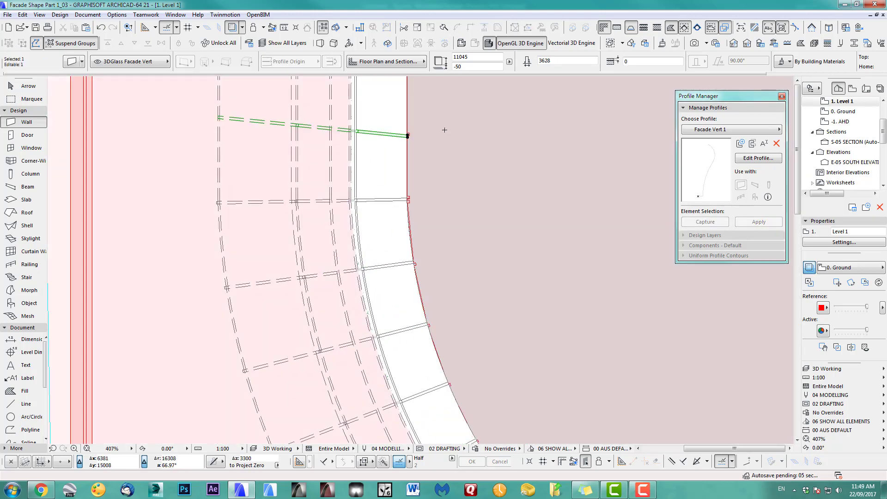
scroll(462, 184, "up", 8)
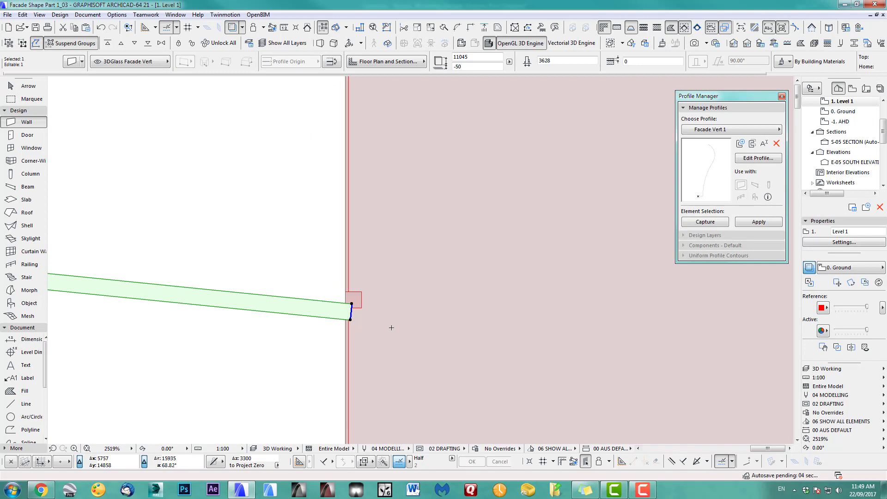
key("ctrl+d")
left_click(351, 319)
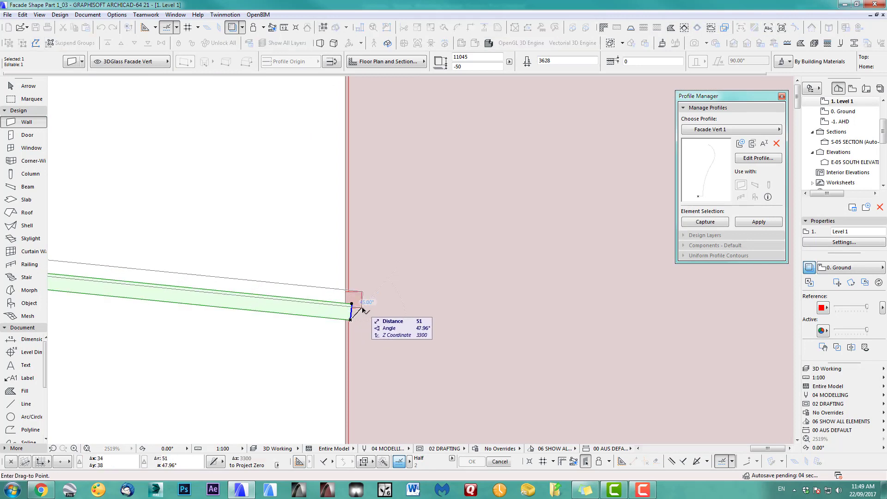
left_click(362, 306)
- Rotate the tilted member about that mullion corner until its end edge lines up with the mullion's straight edge
key("ctrl+e")
left_click(362, 307)
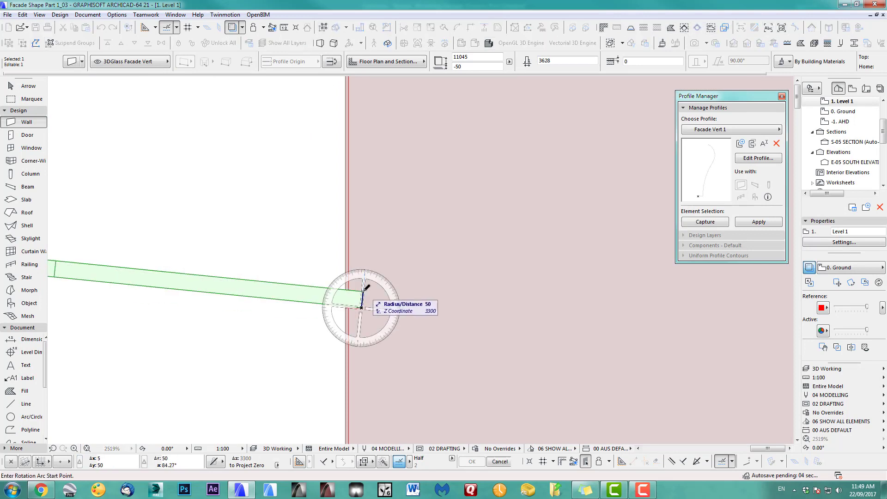
left_click(364, 290)
scroll(364, 289, "up", 3)
left_click(361, 290)
scroll(465, 328, "down", 3)
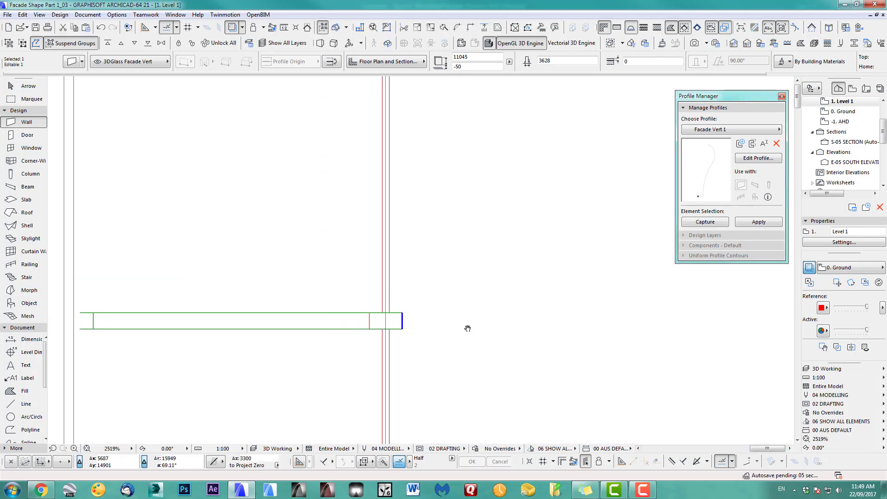
- Move the straightened member about 38 mm outwards so its end corner sits on the red facade line
key("ctrl+d")
left_click(474, 329)
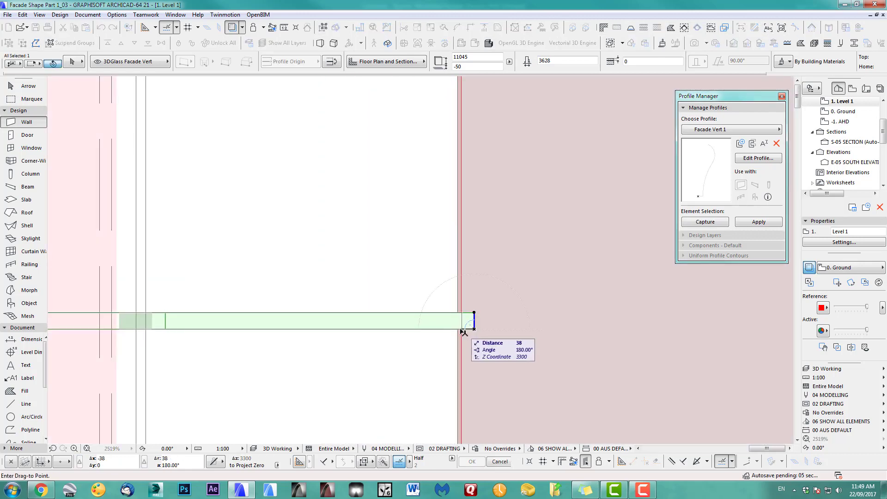
left_click(461, 331)
scroll(461, 331, "down", 10)
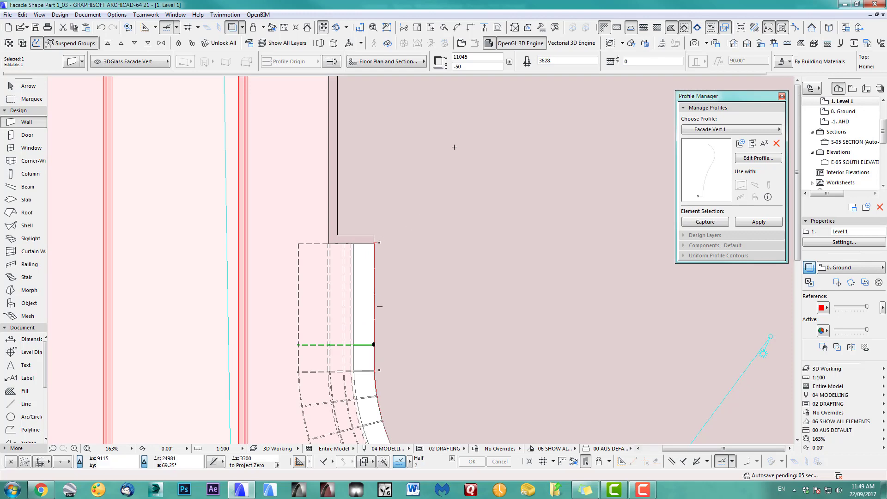
- Multiply the member by Drag with the Spread method at 1200 spacing along the straight side to its end, and clear the selection
key("ctrl+u")
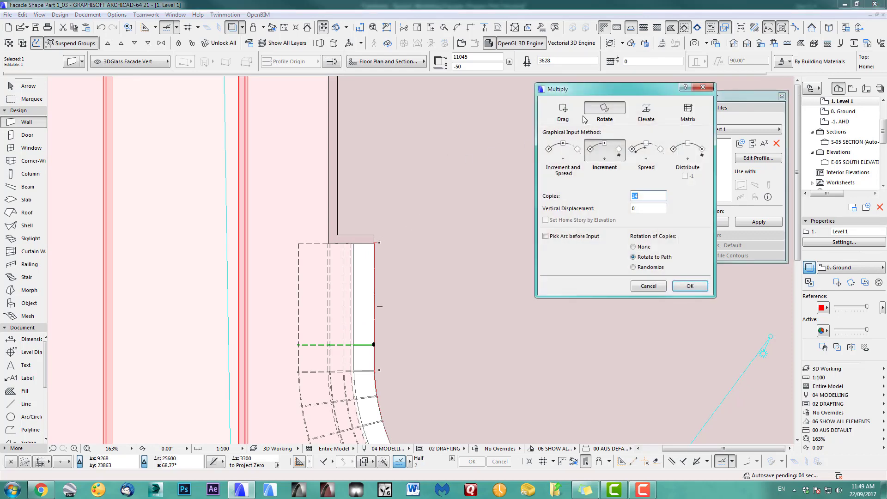
left_click(563, 111)
left_click(649, 155)
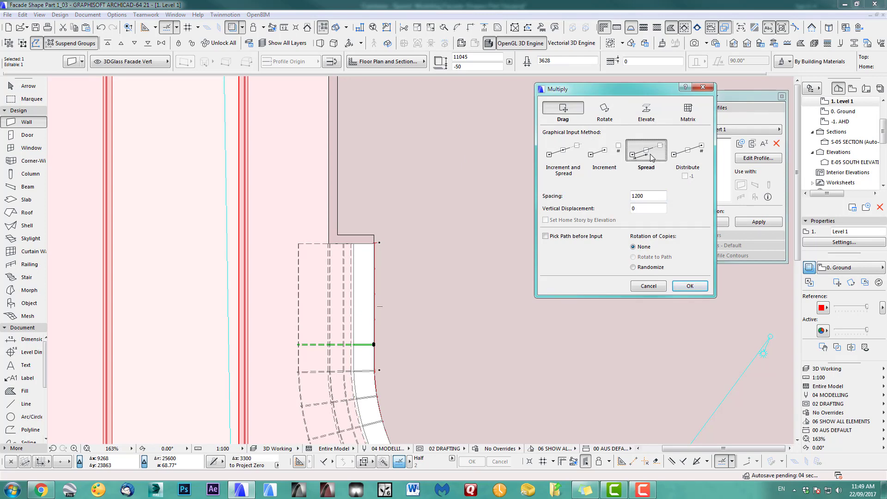
left_click(690, 287)
scroll(354, 341, "up", 5)
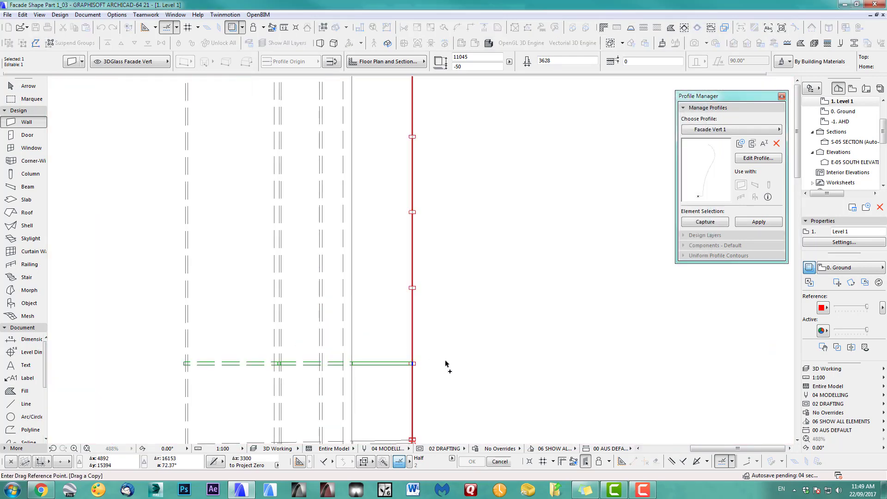
scroll(437, 314, "down", 3)
middle_click_drag(424, 274, 397, 374)
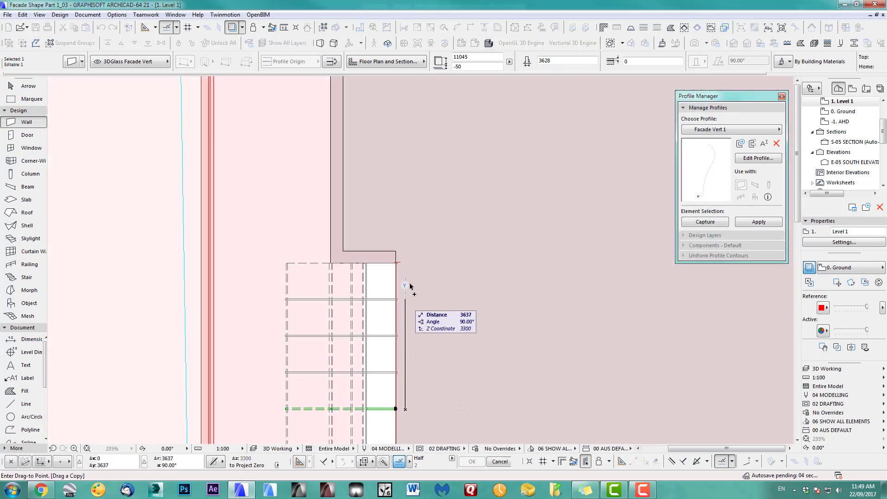
left_click(411, 260)
key("Escape")
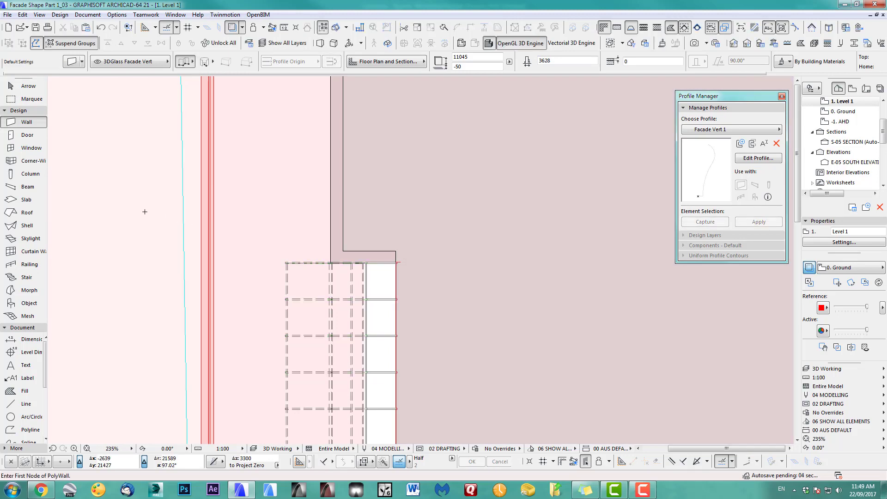
- Inspect the completed facade grid in 3D from outside and from inside the floor
key("F3")
middle_click_drag(455, 210, 411, 246, "shift")
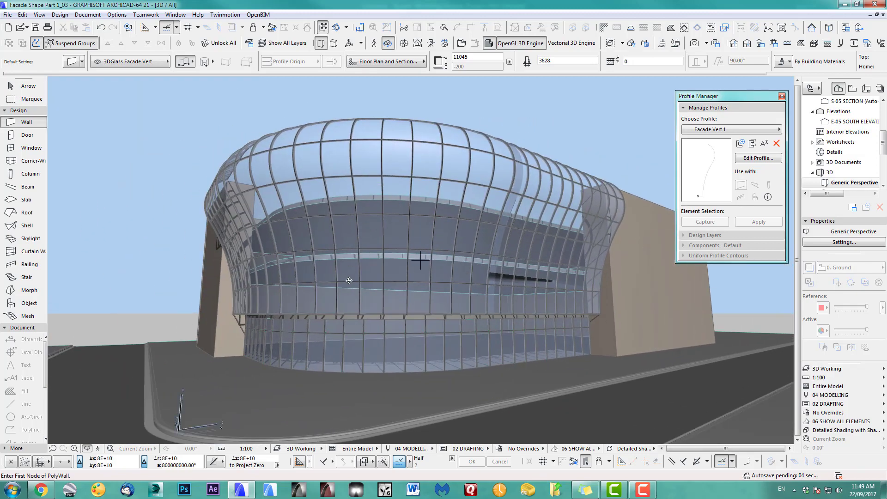
middle_click_drag(349, 283, 642, 300, "shift")
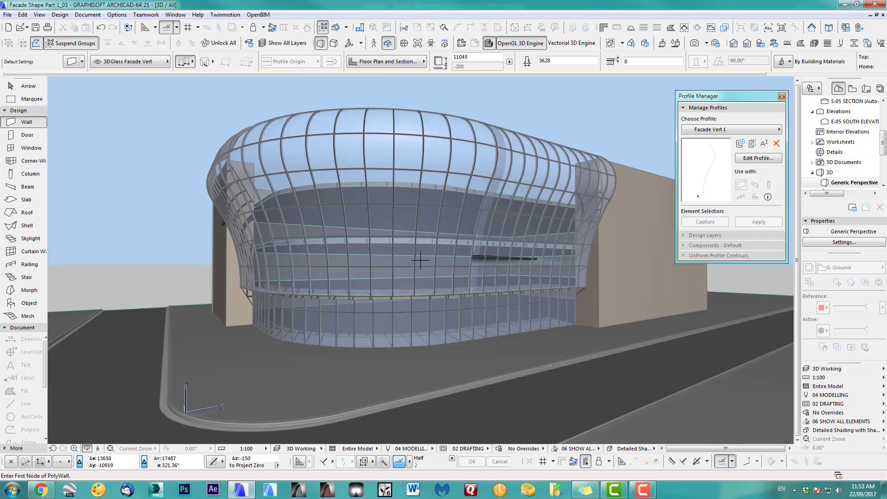
scroll(490, 271, "up", 10)
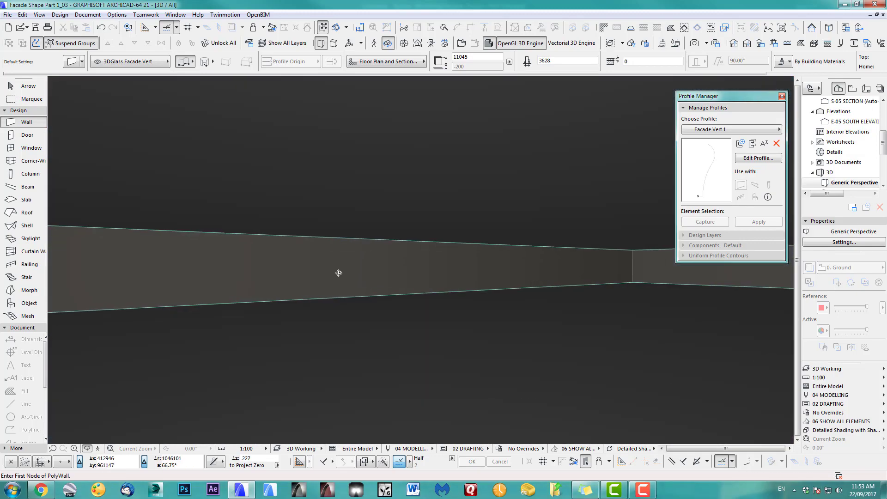
middle_click_drag(338, 273, 579, 314, "shift")
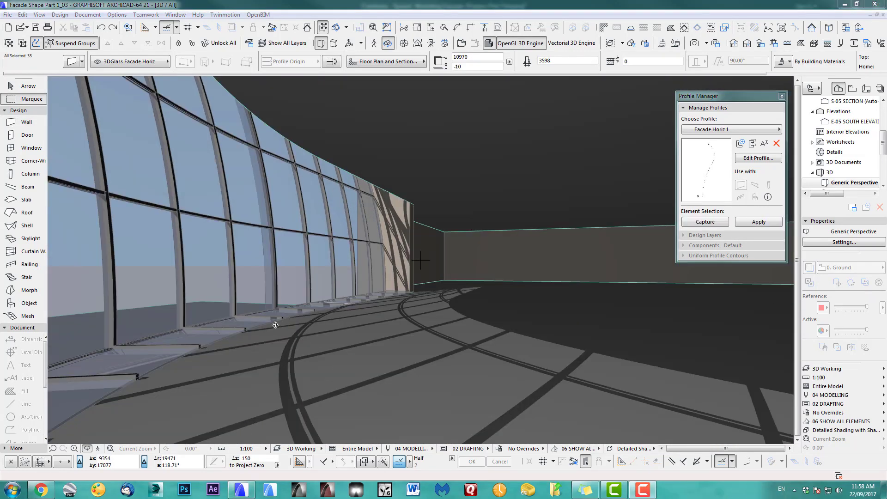
middle_click_drag(276, 324, 409, 372, "shift")
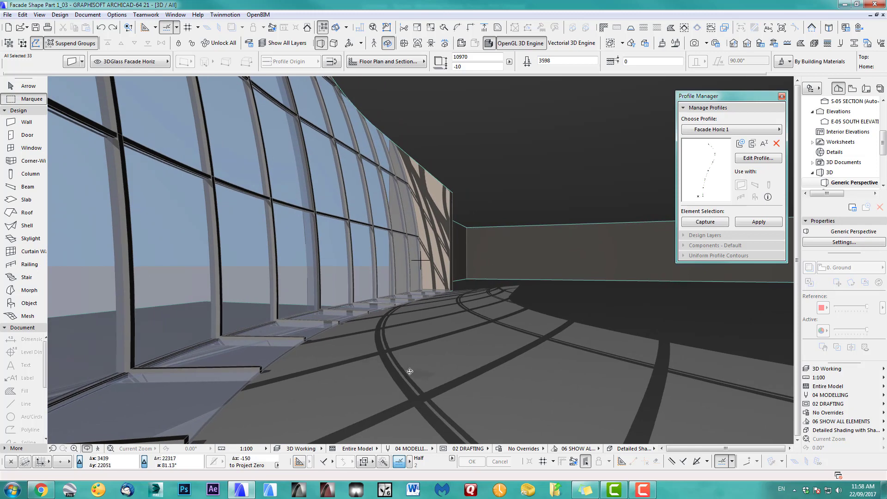
- In section S-05, use a temporary line to check the vertical offset between the facade's lowest horizontal member and its drafted position, and cancel the line
key("F2")
scroll(416, 309, "down", 5)
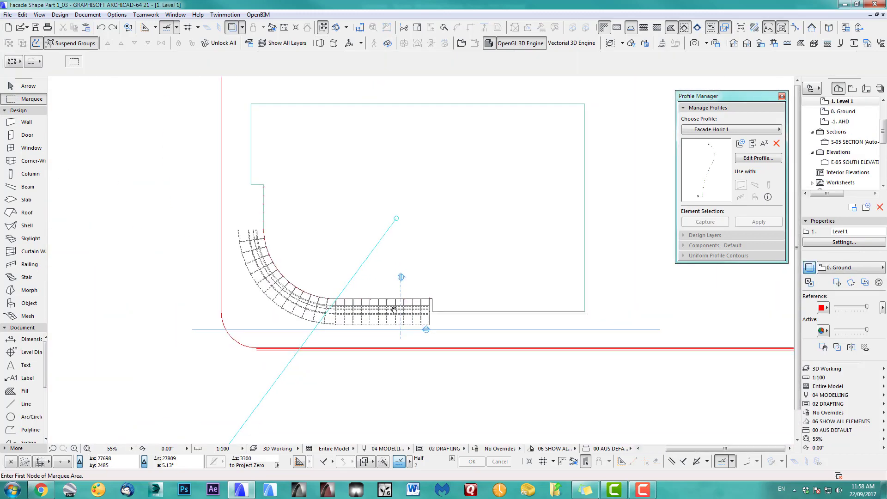
middle_click_drag(395, 310, 340, 306)
double_click(840, 145)
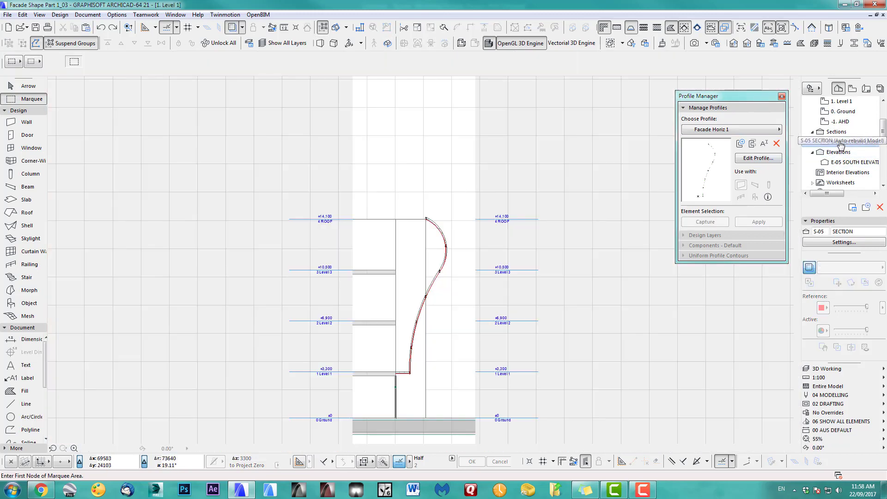
scroll(411, 397, "up", 10)
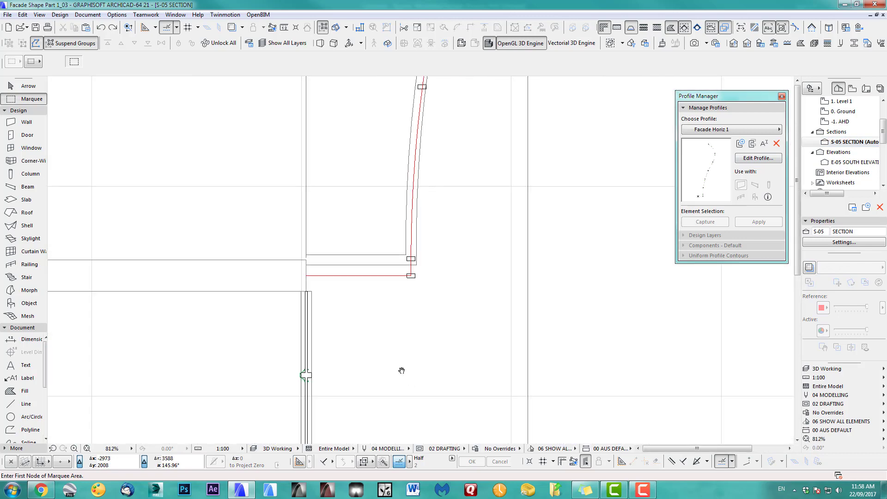
left_click(30, 408)
scroll(533, 256, "up", 2)
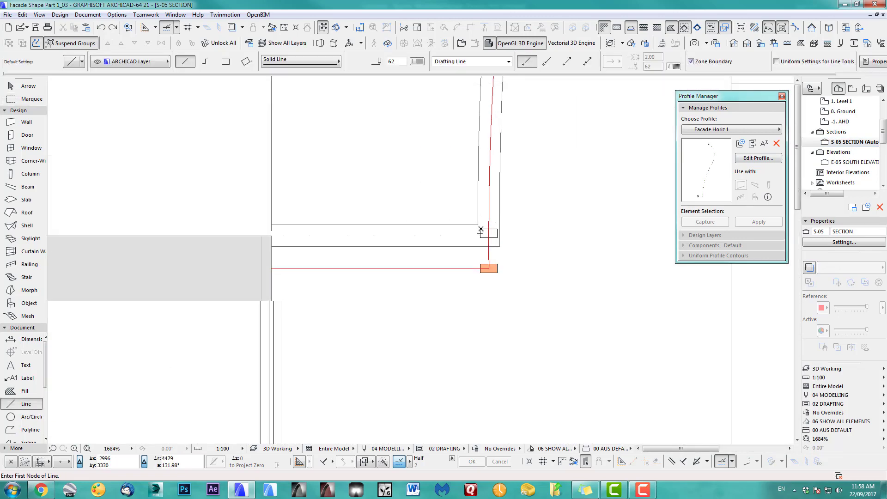
left_click(481, 229)
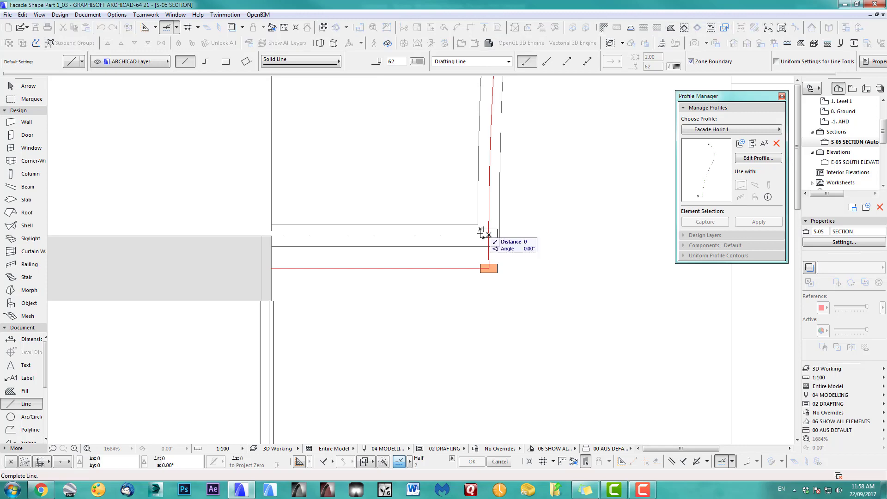
right_click(483, 260)
left_click(493, 347)
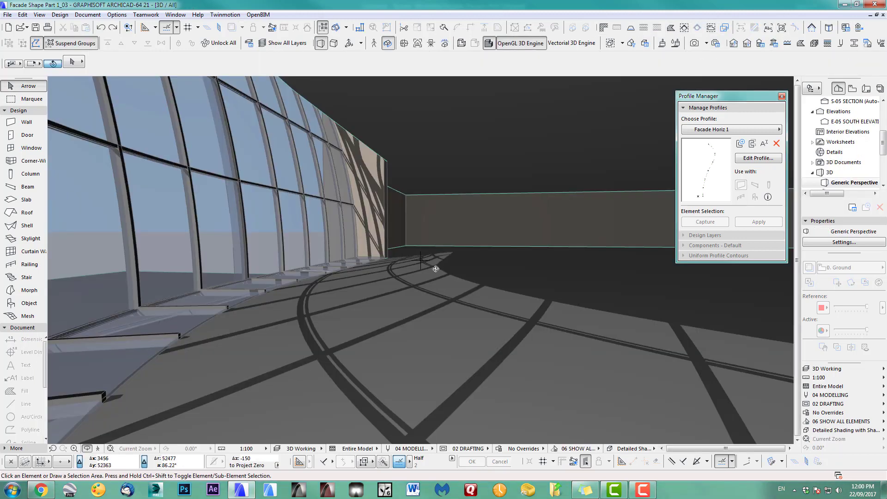
- In the 3D view of the whole facade, set up Find & Select with a Layer criterion of 3DGlass Facade Horiz
scroll(394, 307, "down", 6)
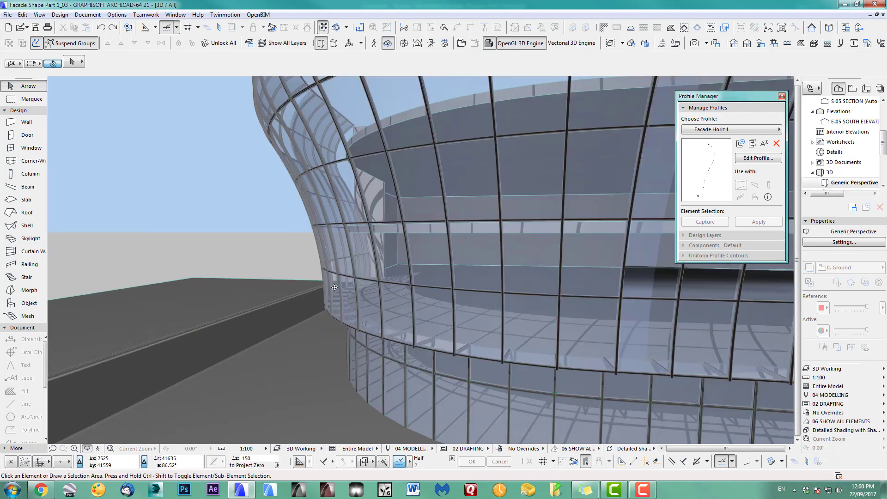
middle_click_drag(205, 353, 571, 294, "shift")
left_click_drag(572, 293, 440, 167)
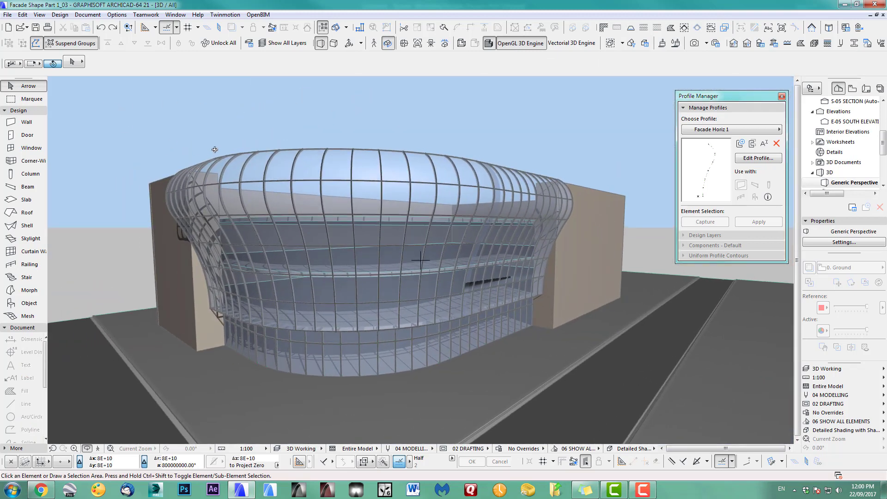
key("ctrl+f")
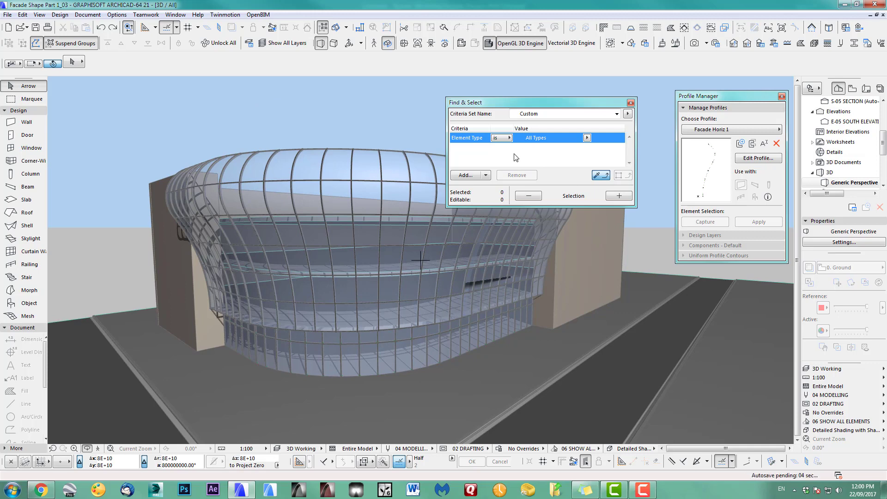
left_click(465, 175)
double_click(323, 175)
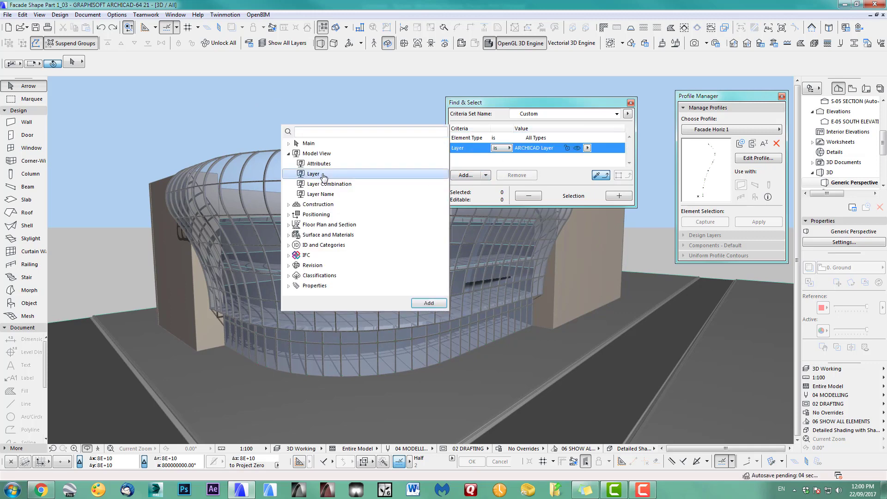
left_click(587, 149)
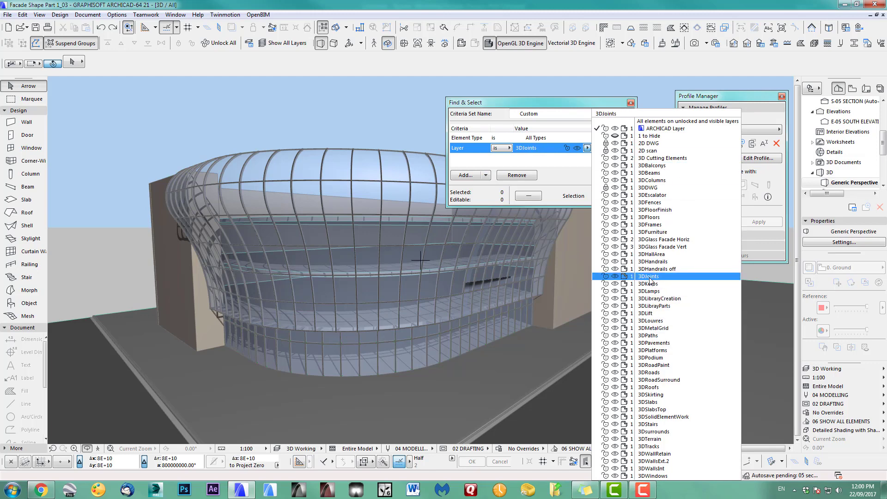
left_click(660, 239)
- Add a second Layer criterion for 3DGlass Facade Vert and select all elements matching either layer
left_click(467, 176)
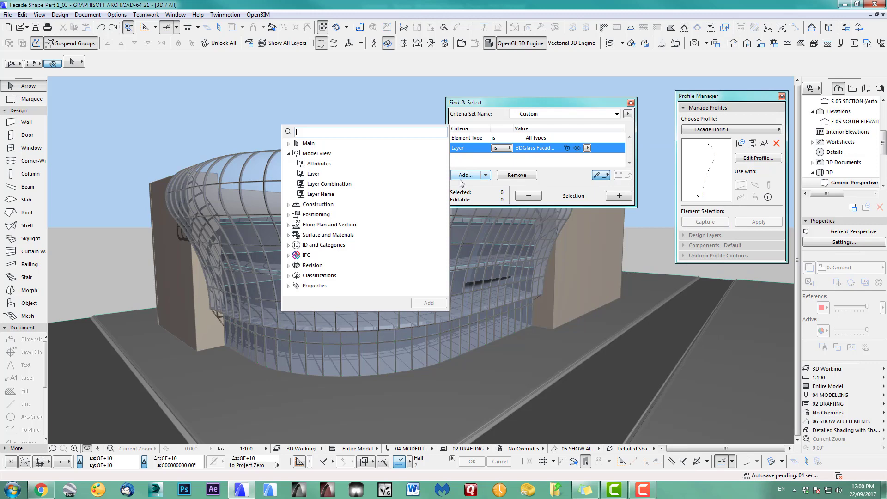
double_click(324, 174)
left_click(588, 158)
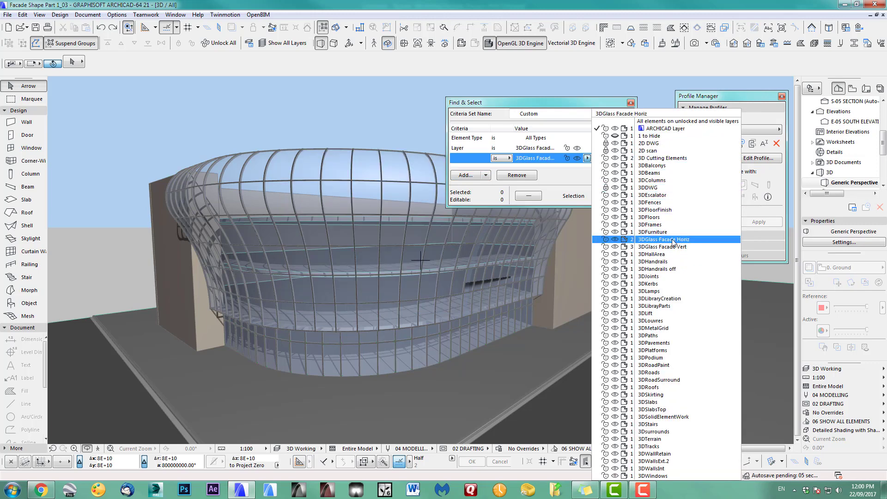
left_click(663, 247)
left_click(625, 197)
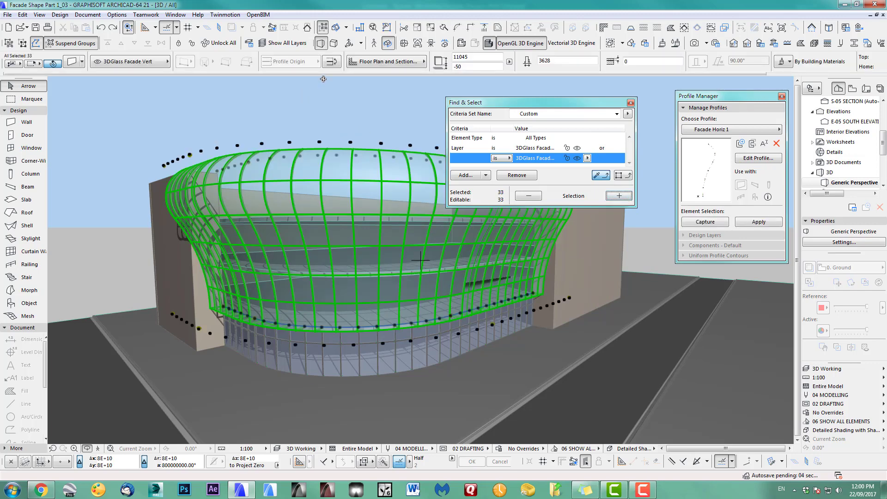
- Elevate the selected facade members by -160 and check their new position in section S-05
key("ctrl+9")
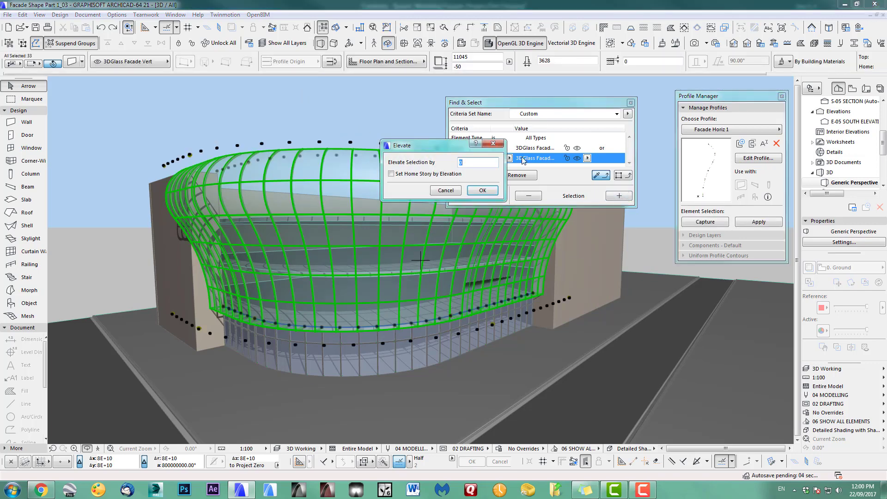
type("-16")
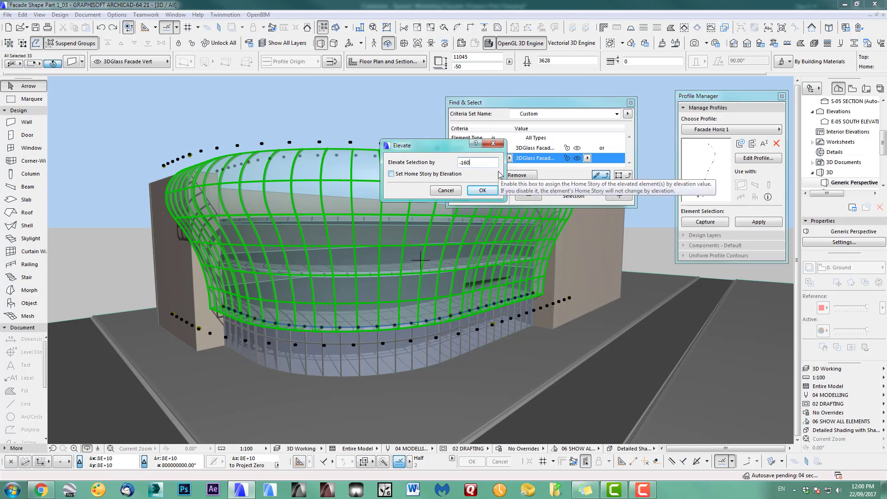
type("0")
left_click(482, 190)
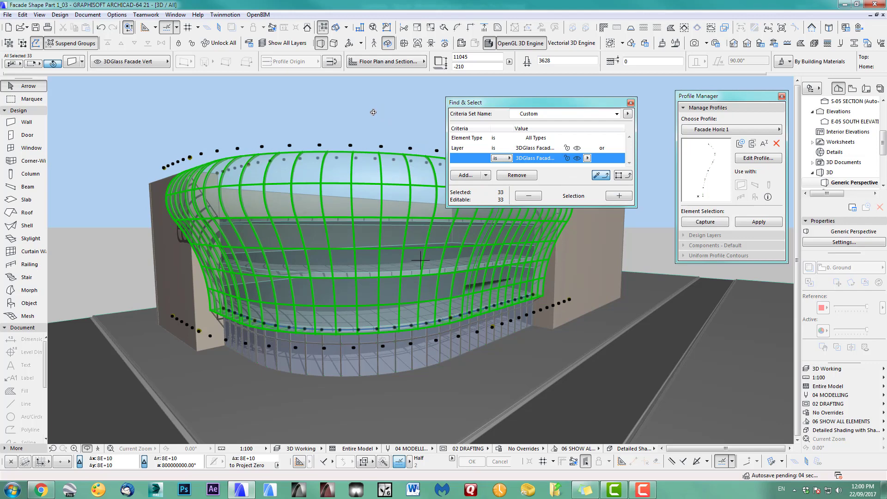
double_click(849, 104)
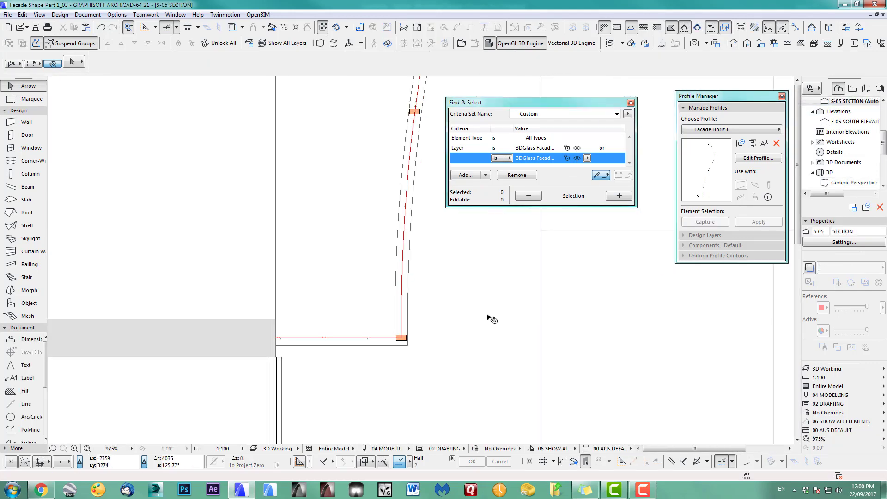
- In the Facade Horiz 1 profile, set the surface override of the horizontal soffit component at the base to ART_FrBlk and store the profile
key("F2")
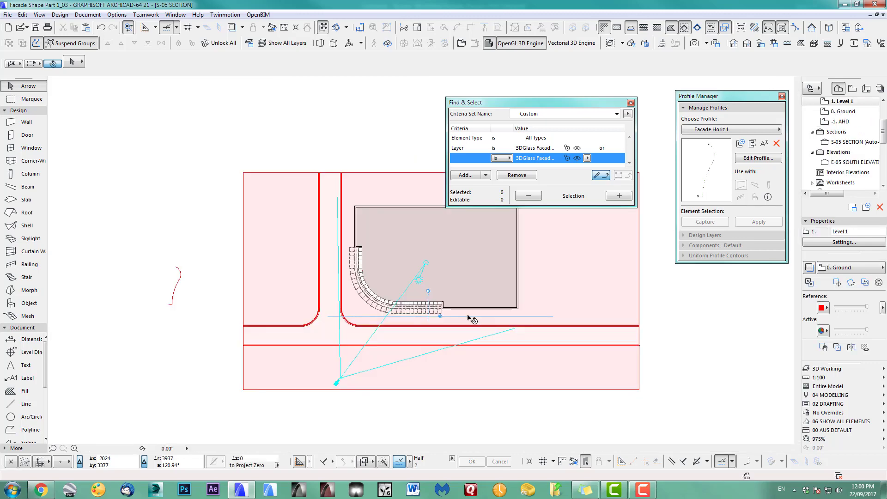
key("F3")
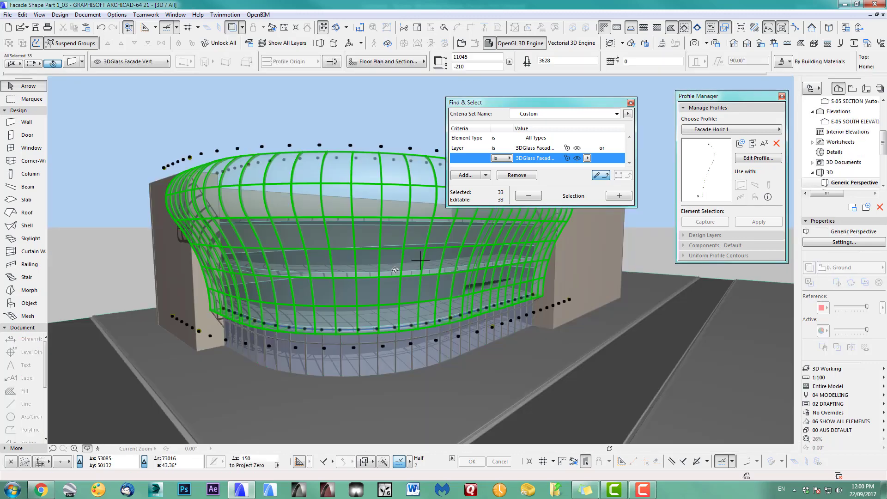
middle_click_drag(362, 261, 286, 262, "shift")
scroll(286, 262, "up", 8)
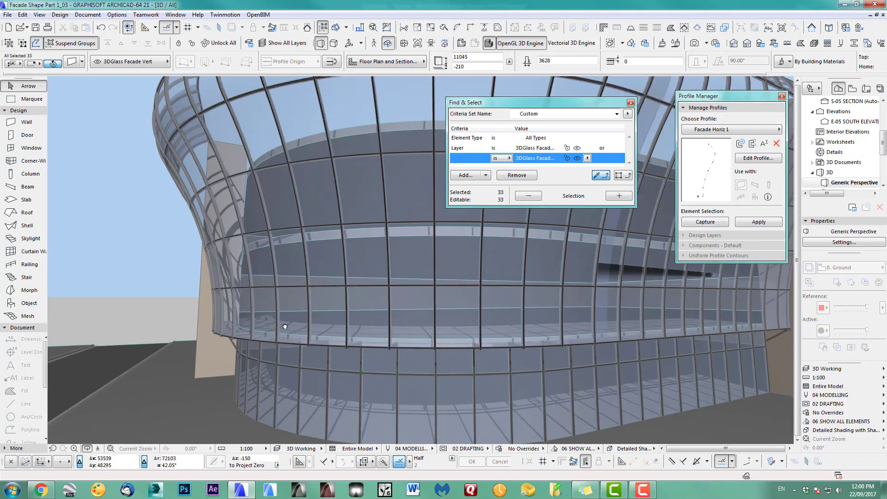
middle_click_drag(335, 292, 247, 229, "shift")
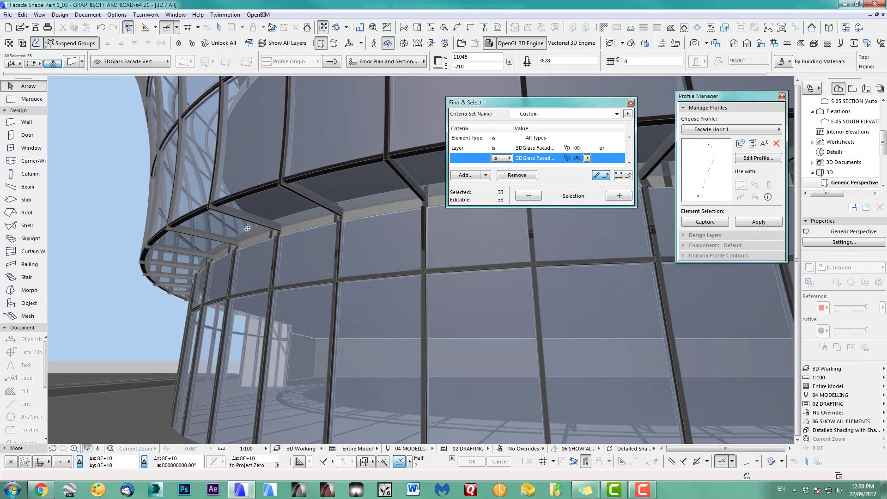
left_click(744, 159)
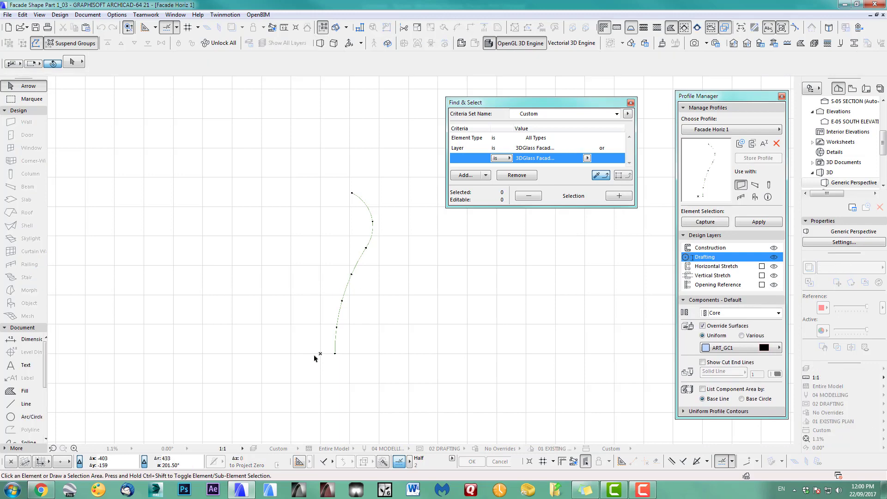
scroll(324, 355, "up", 5)
middle_click_drag(327, 355, 370, 354)
left_click(398, 333)
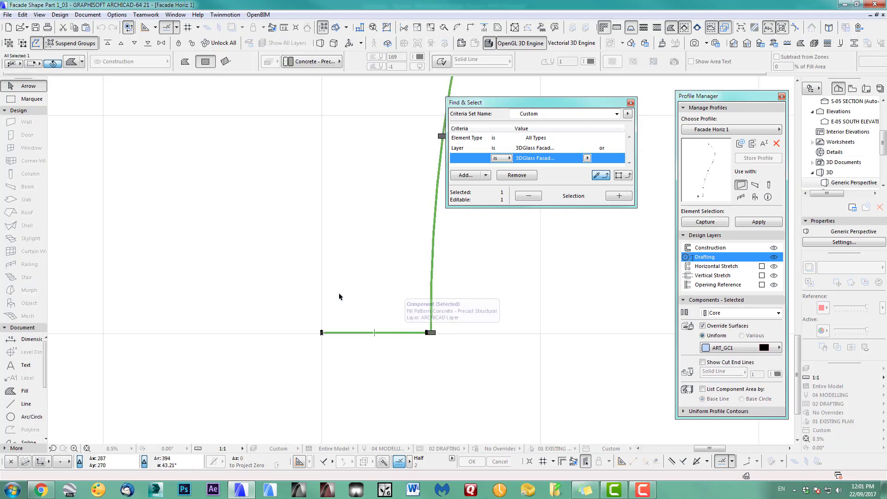
left_click(742, 350)
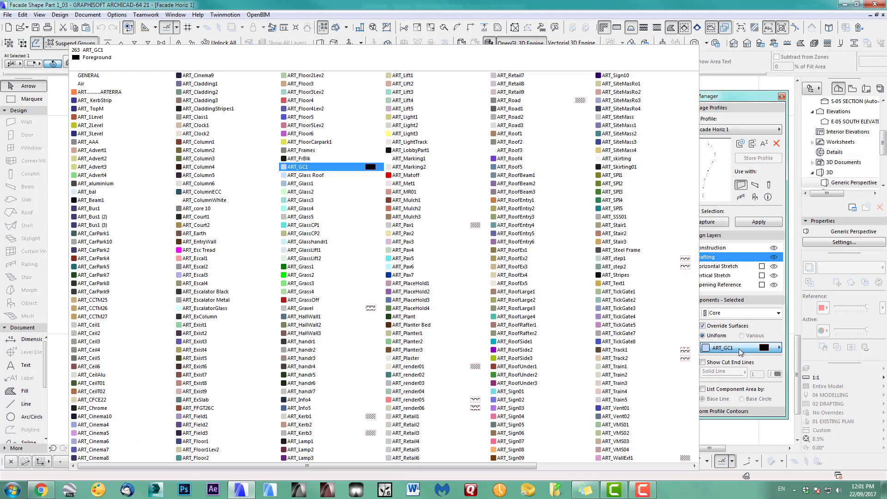
left_click(313, 159)
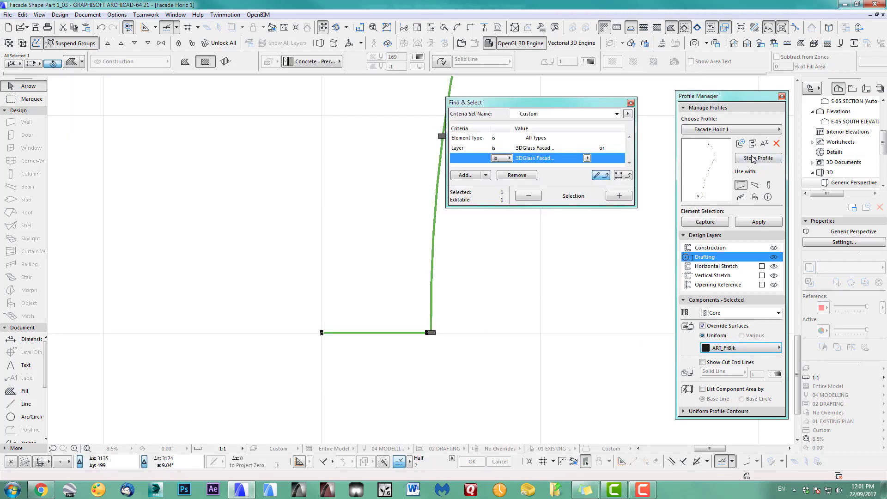
left_click(753, 159)
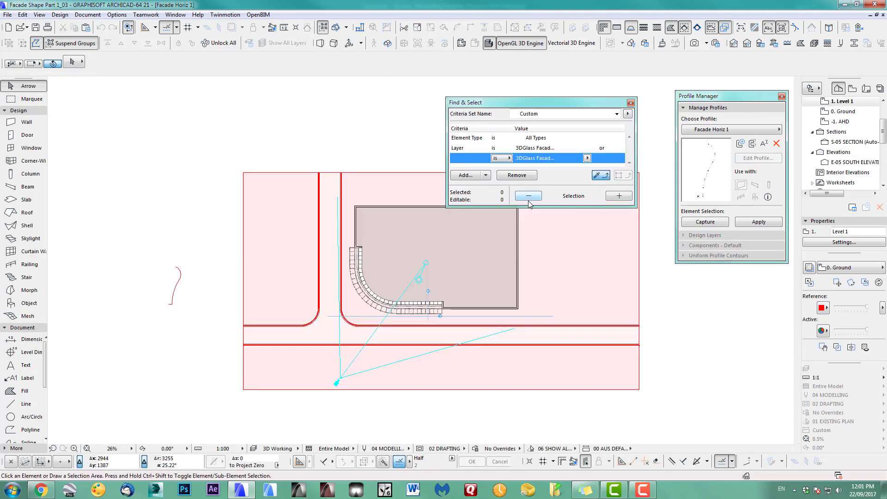
- In the 3D view, deselect the facade members and close the Find & Select and Profile Manager palettes
key("F3")
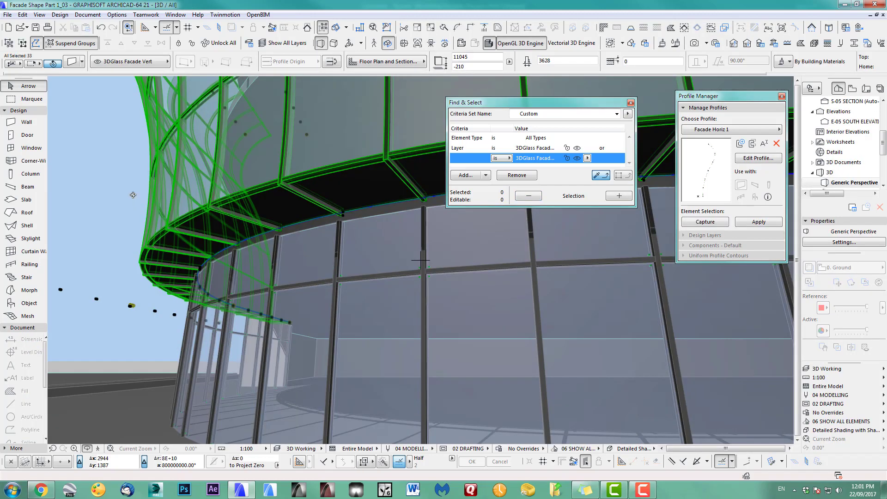
left_click(104, 193)
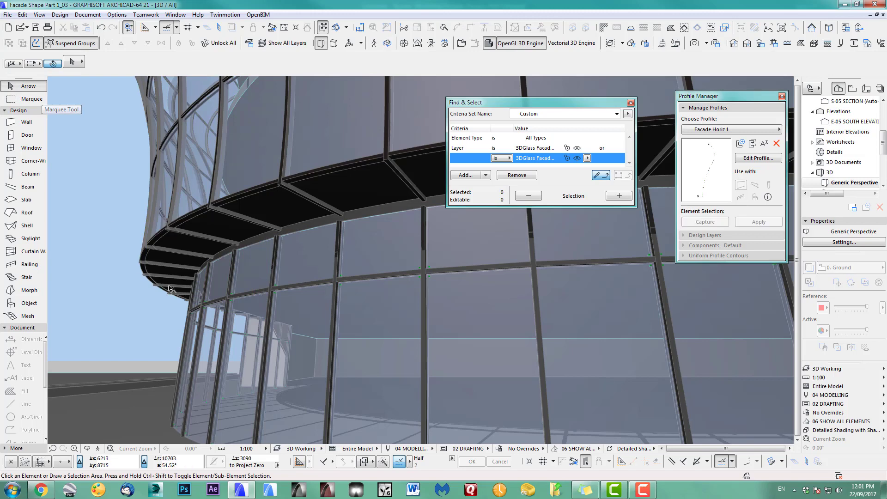
scroll(419, 284, "down", 5)
middle_click_drag(420, 284, 387, 256)
left_click(630, 103)
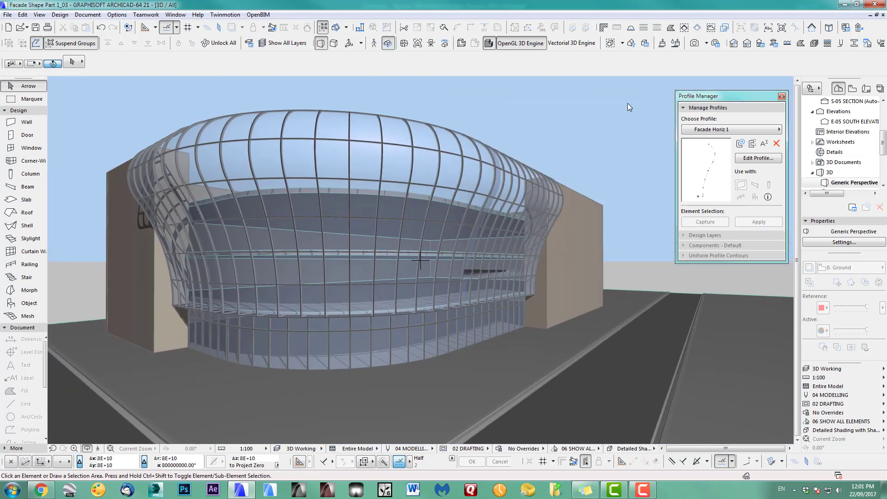
left_click(781, 96)
middle_click_drag(561, 266, 513, 254, "shift")
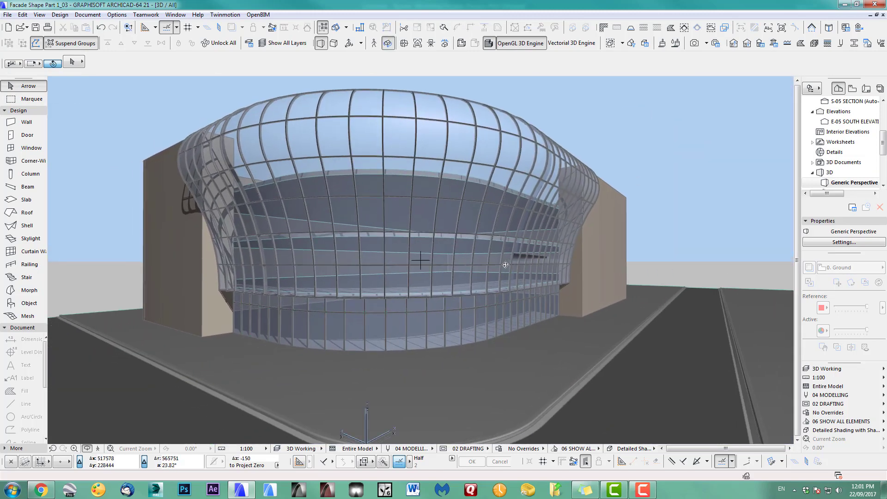
middle_click_drag(462, 264, 499, 263)
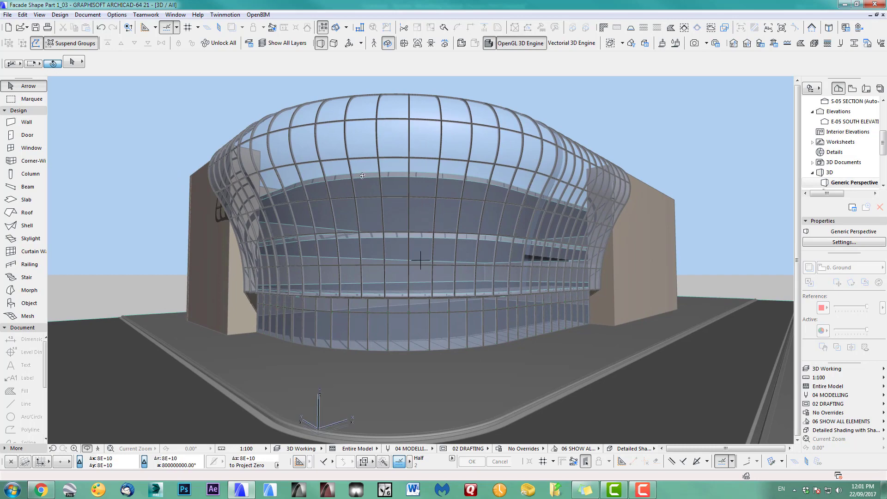
left_click_drag(296, 173, 485, 285)
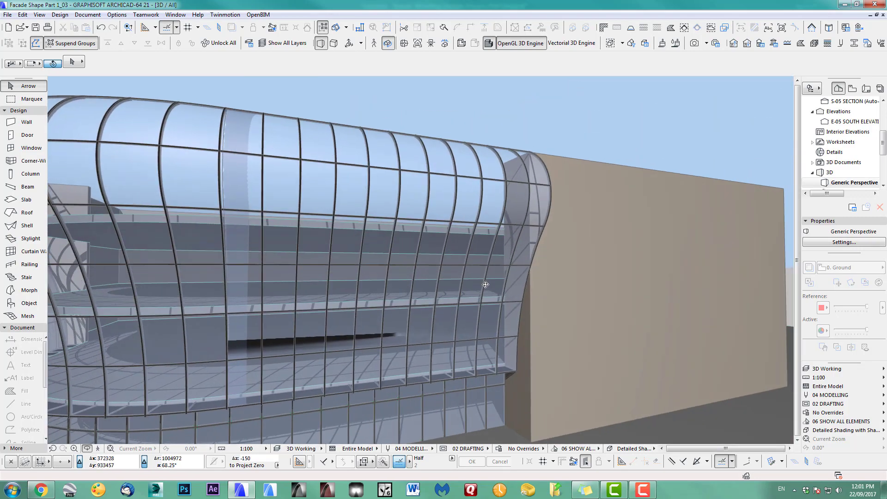
- In section S-05, start a polygonal fill where the vertical wall edge meets the facade's inner curve, just below the top horizontal member
double_click(869, 101)
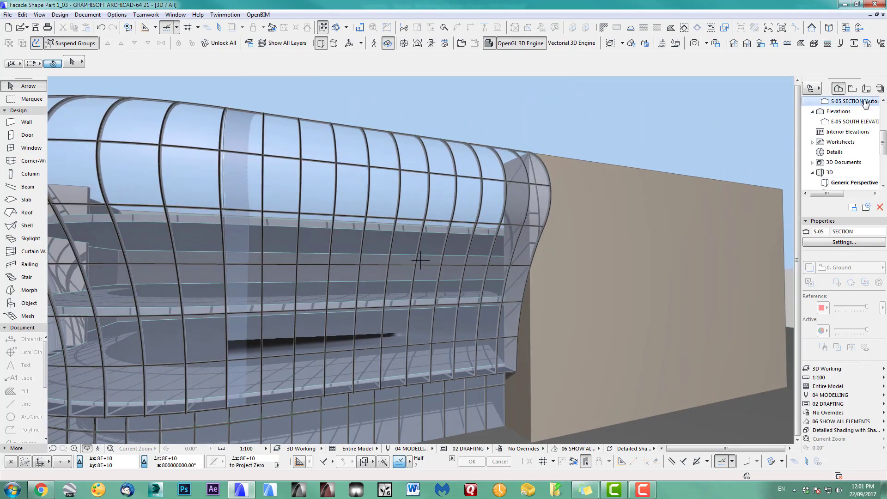
scroll(425, 320, "down", 7)
middle_click_drag(428, 320, 421, 365)
scroll(421, 364, "down", 3)
scroll(423, 241, "up", 6)
middle_click_drag(423, 241, 369, 169)
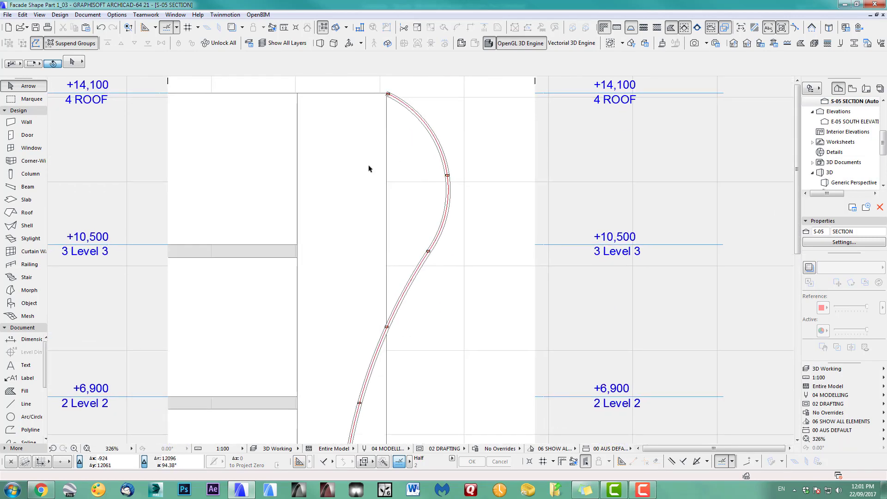
left_click(20, 392)
scroll(451, 109, "up", 6)
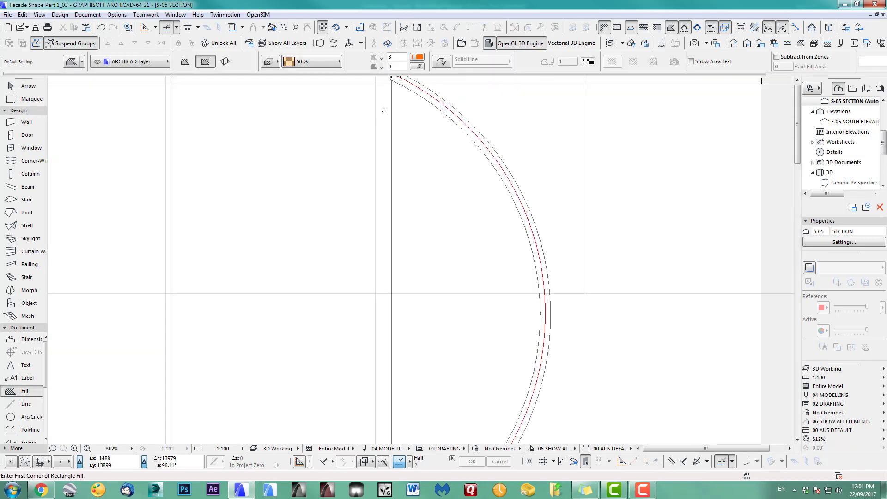
middle_click_drag(402, 105, 390, 248)
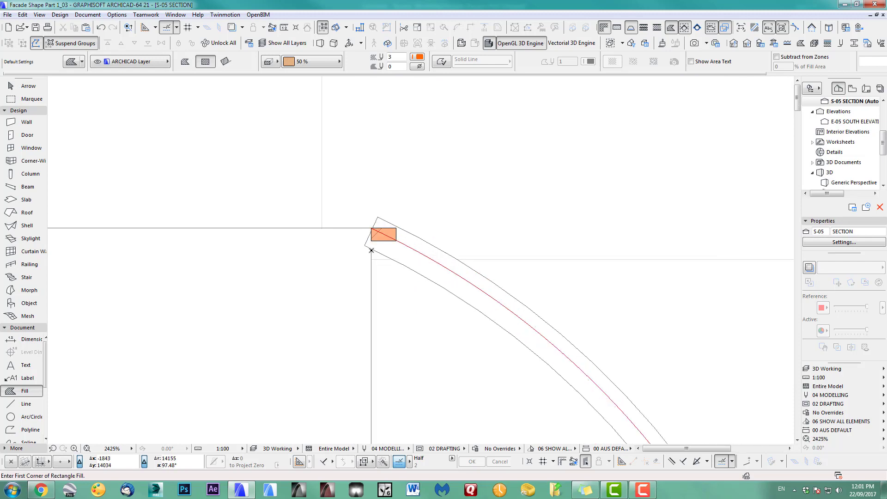
left_click(372, 248)
scroll(373, 252, "down", 4)
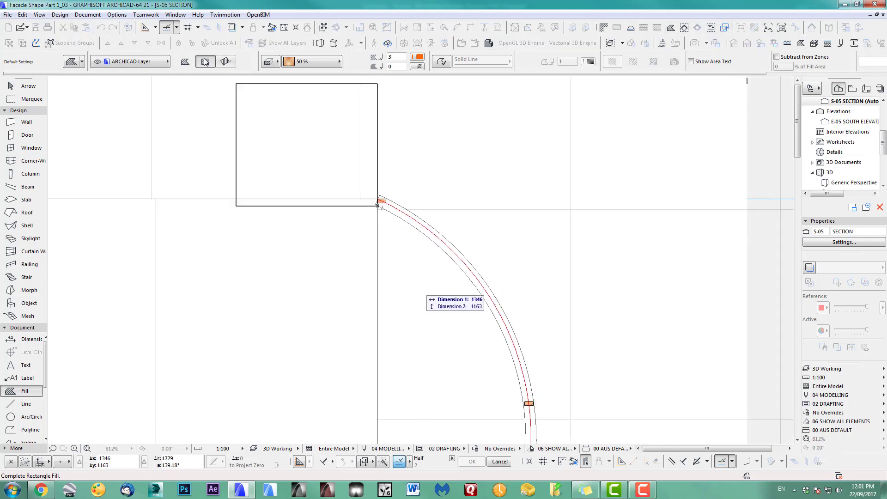
left_click(185, 62)
- Complete the fill polygon with nodes on the inner curve beside the third horizontal member and at the wall edge above the fourth
scroll(439, 158, "down", 2)
middle_click_drag(438, 159, 397, 49)
scroll(456, 225, "up", 6)
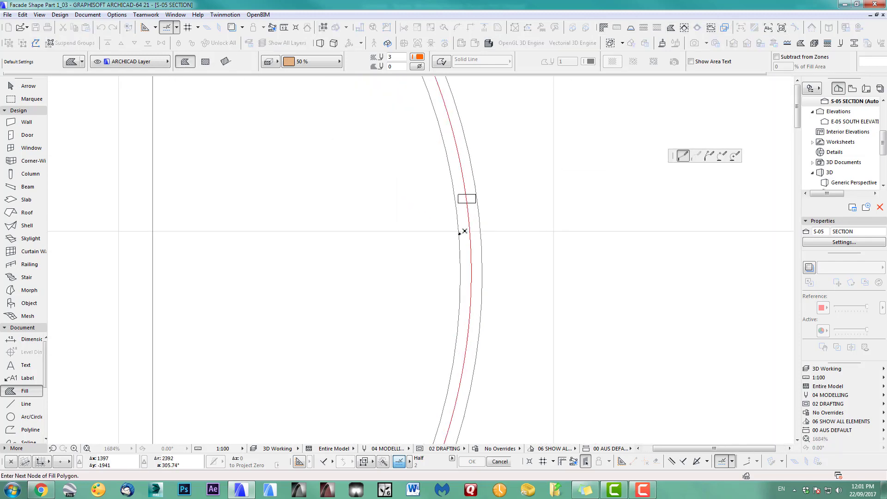
scroll(490, 244, "down", 5)
middle_click_drag(494, 246, 500, 100)
scroll(451, 238, "up", 5)
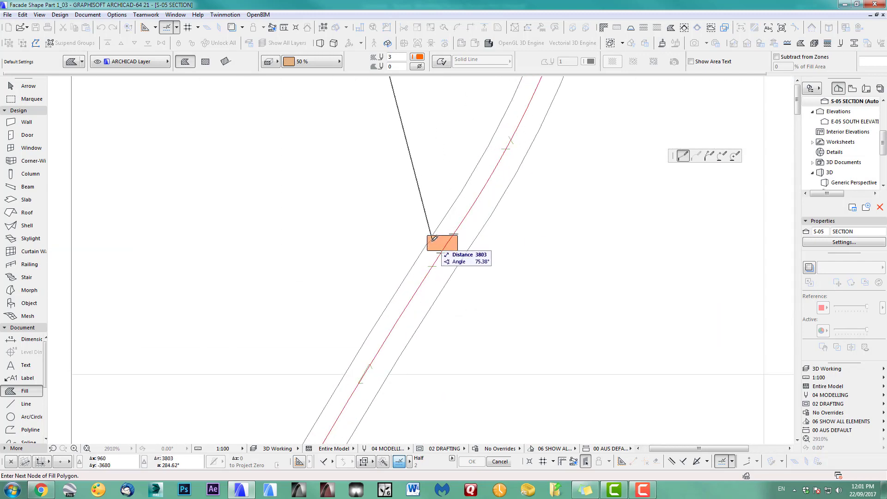
left_click(439, 232)
scroll(439, 232, "down", 4)
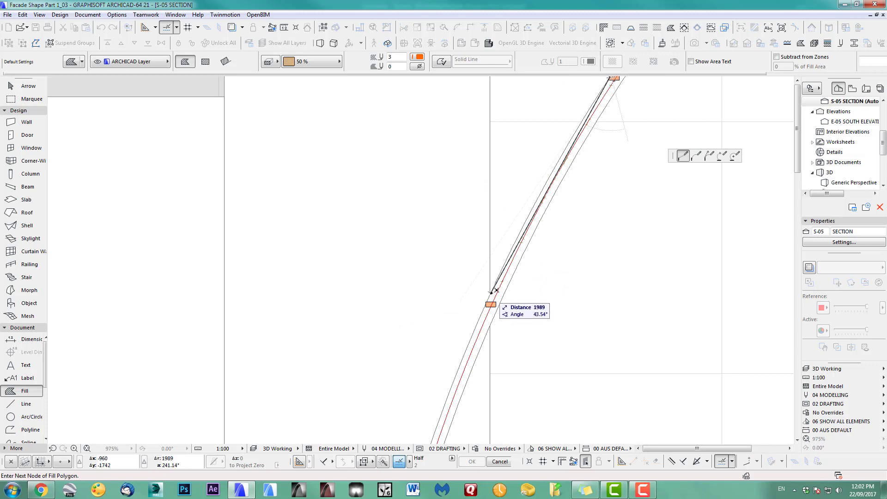
scroll(396, 297, "down", 3)
scroll(448, 194, "up", 3)
scroll(448, 194, "up", 2)
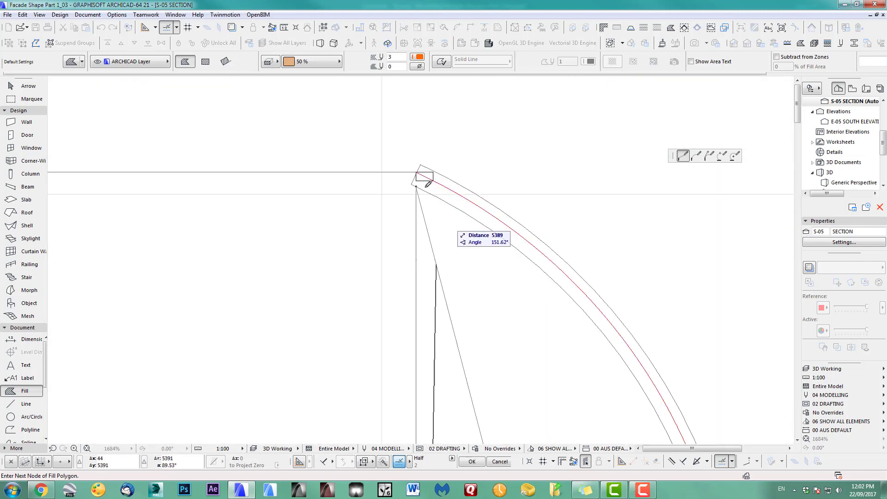
left_click(417, 191)
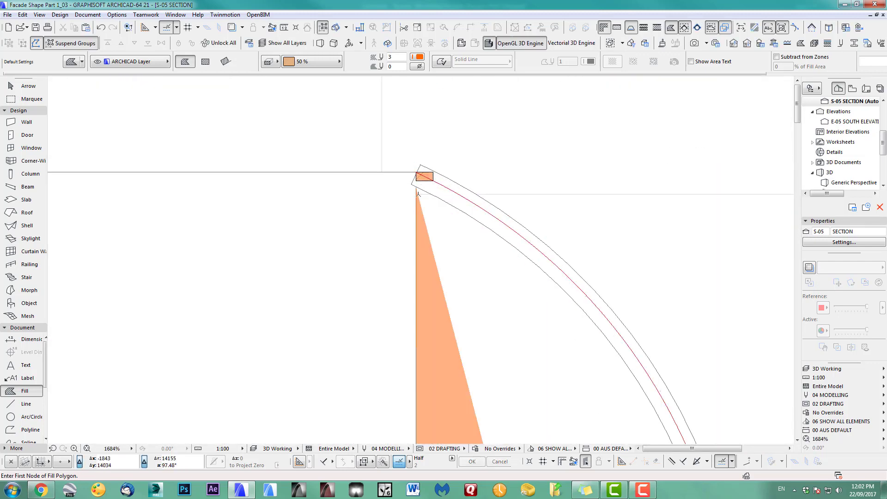
- Bow the fill's upper sloping edge outward so that it follows the inner line of the facade curve
left_click(435, 264)
left_click(436, 264)
left_click(493, 305)
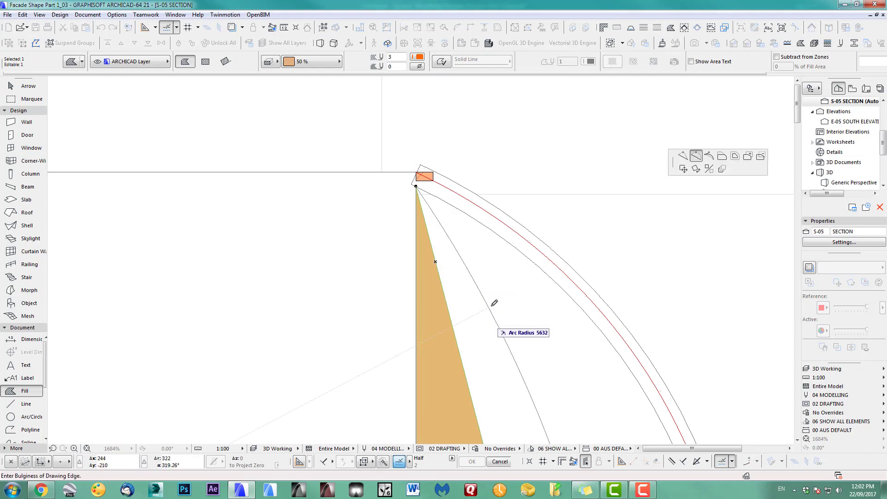
left_click(558, 271)
- Curve the fill's lower sloping edge to match the facade's inner line between the third and fourth horizontal members
scroll(528, 293, "down", 3)
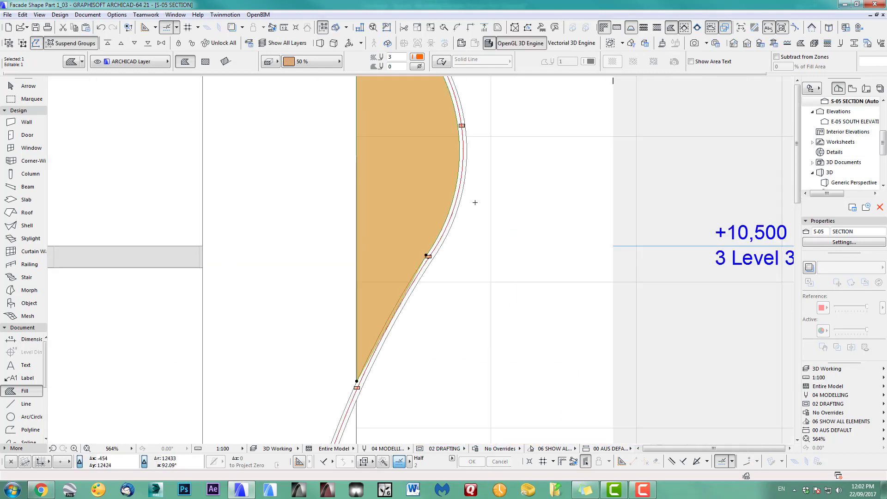
scroll(428, 266, "up", 7)
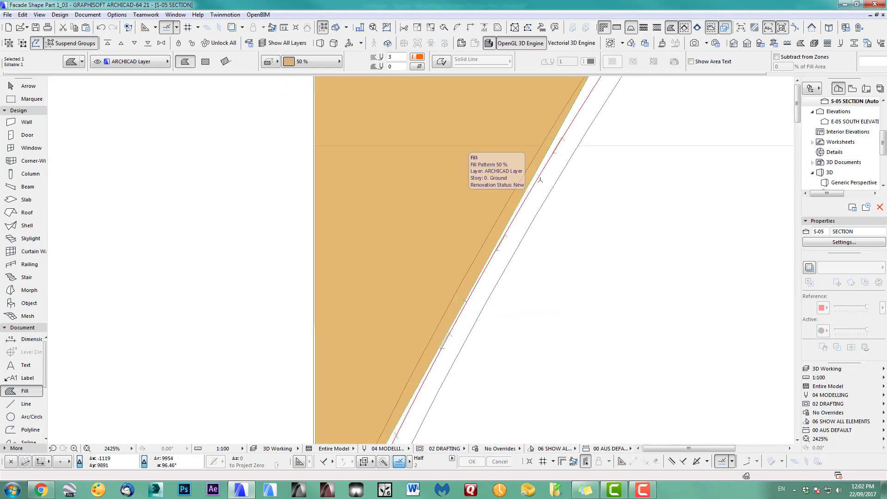
left_click(542, 162)
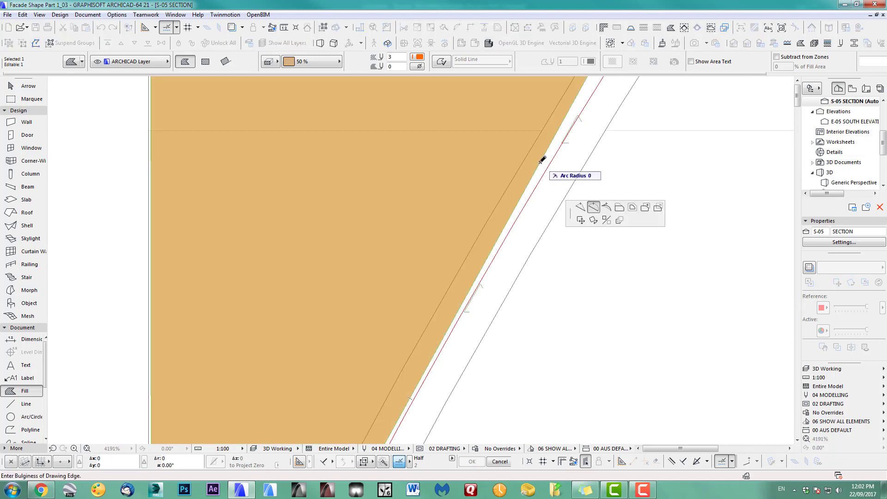
left_click(538, 160)
scroll(450, 268, "down", 7)
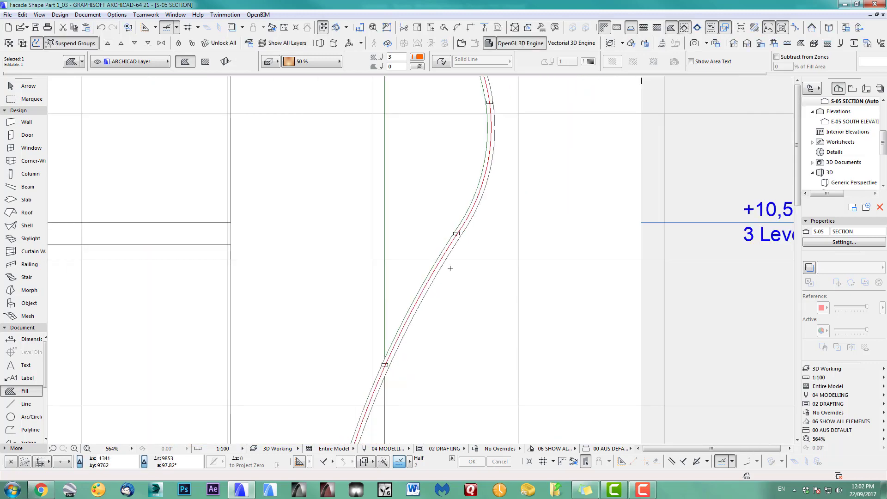
scroll(448, 277, "down", 3)
middle_click_drag(459, 264, 477, 232)
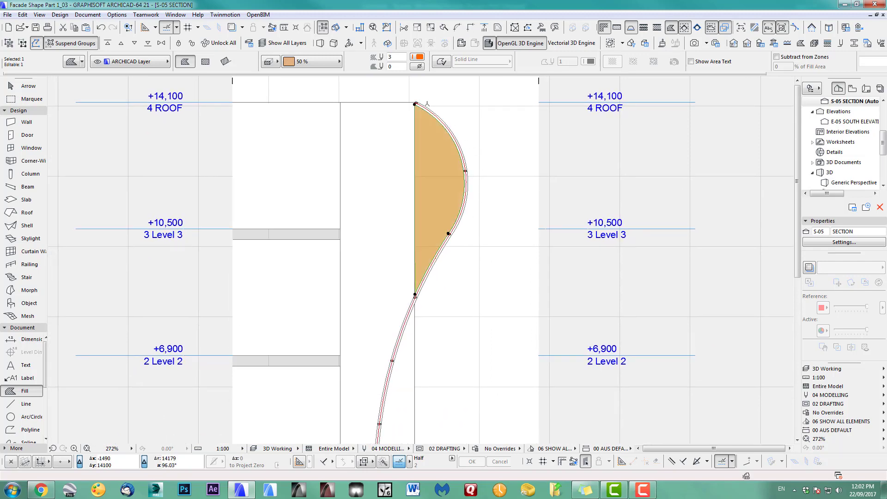
- Select the small rectangular fill at the facade's top horizontal member together with the bulge infill fill for copying
scroll(439, 112, "up", 5)
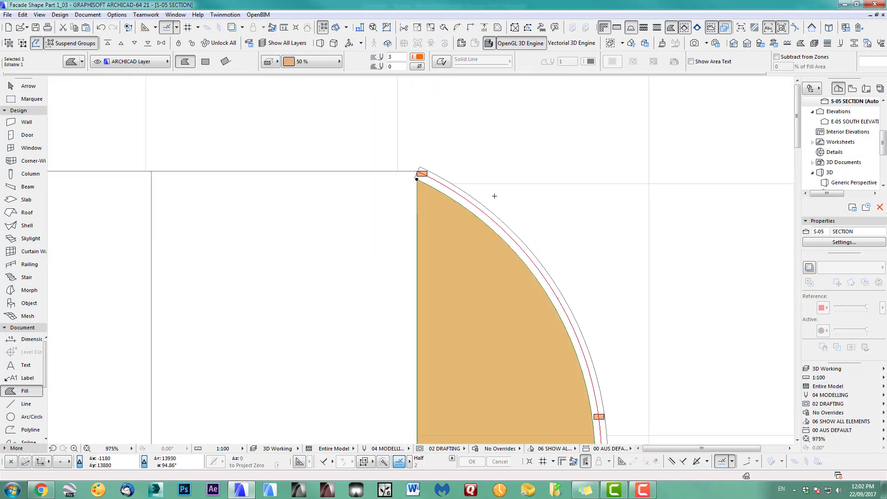
scroll(469, 187, "up", 3)
left_click(379, 158, "shift")
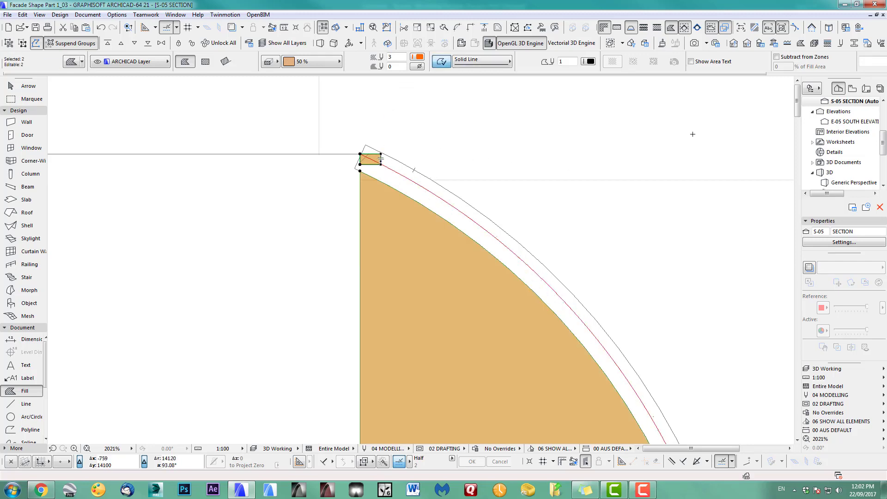
- Duplicate the Facade Horiz 1 complex profile, keeping the suggested name
left_click(854, 44)
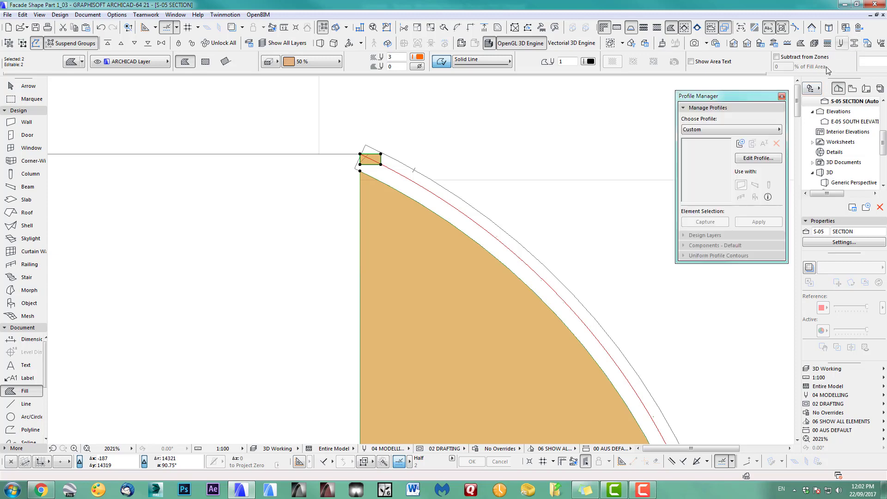
left_click(739, 131)
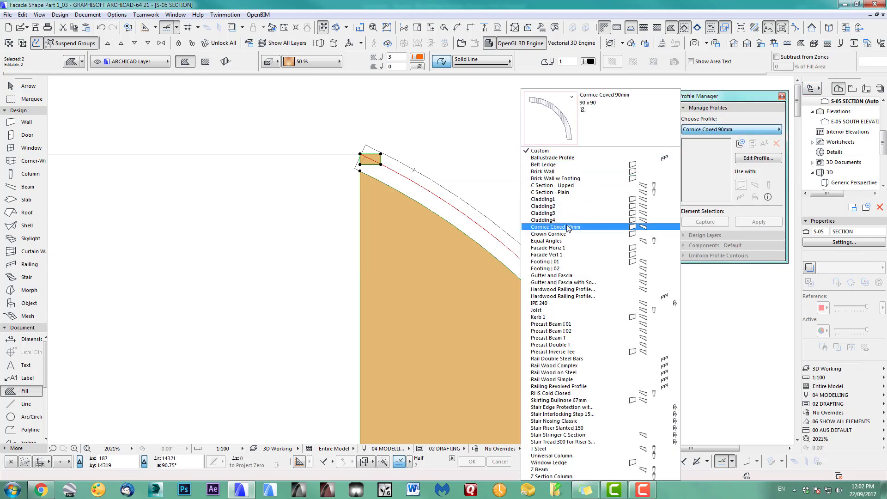
left_click(562, 250)
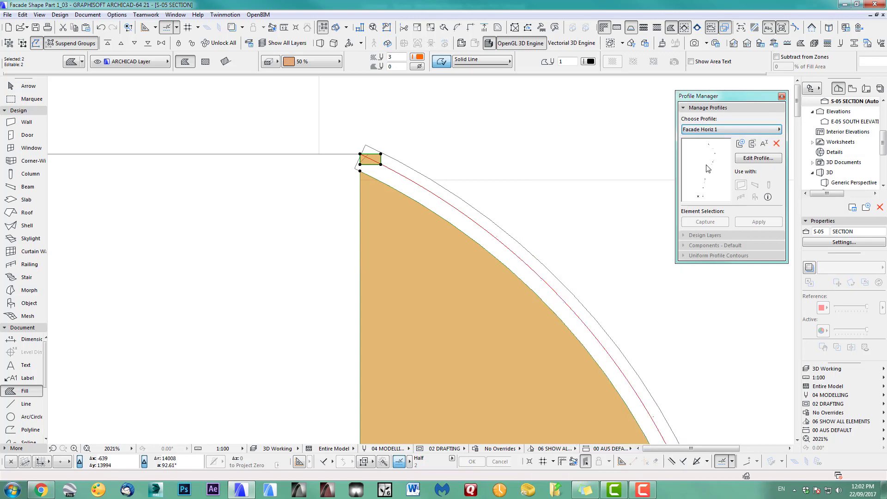
left_click(753, 144)
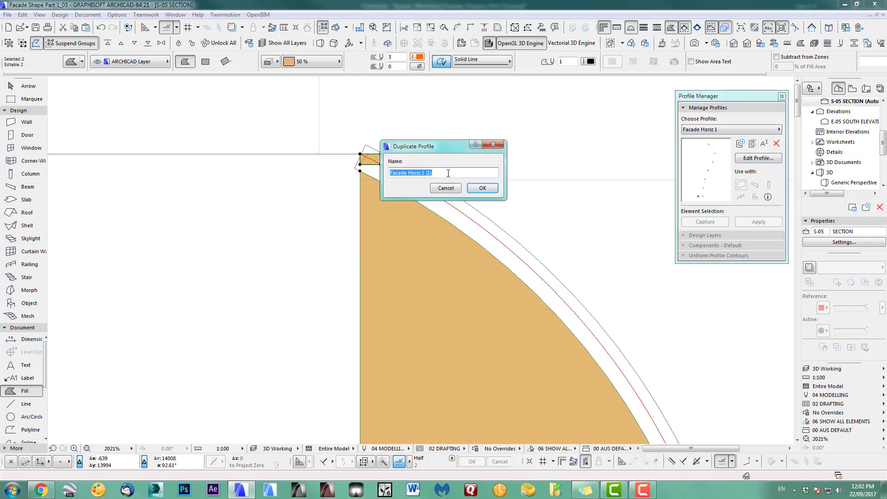
left_click(482, 188)
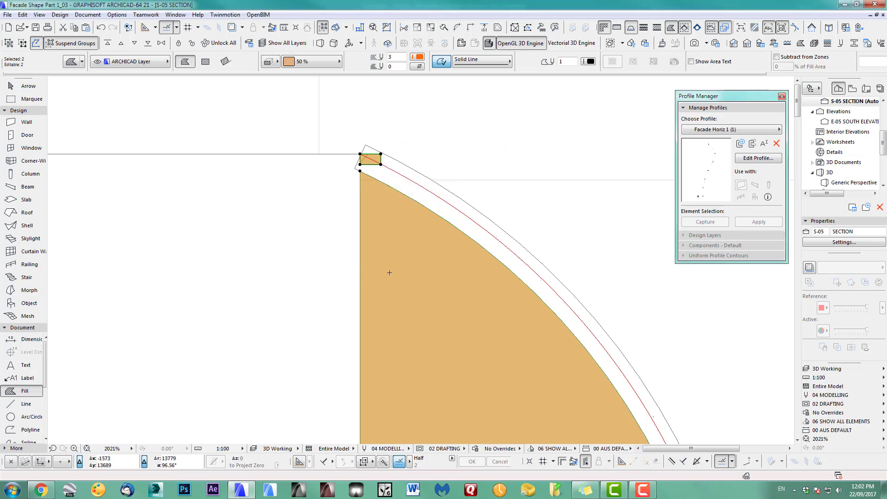
- Open the duplicated profile for editing and paste the copied fills at the centre of the current view
scroll(352, 234, "down", 8)
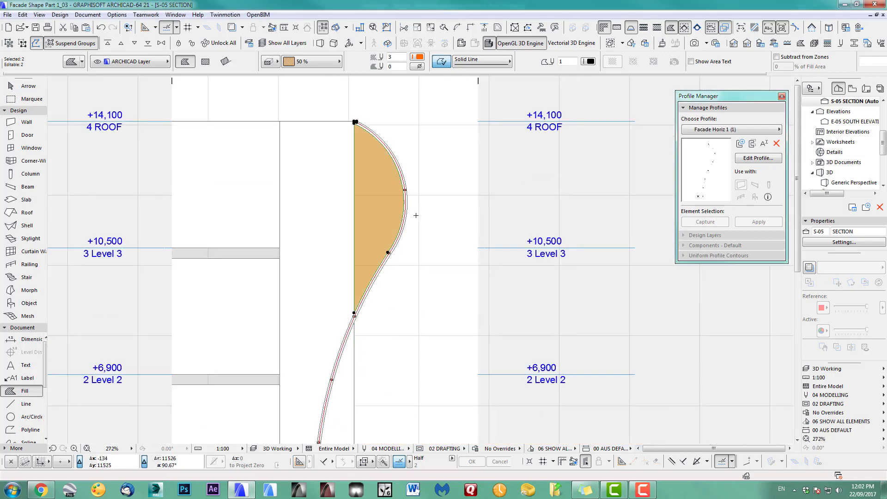
scroll(409, 217, "down", 3)
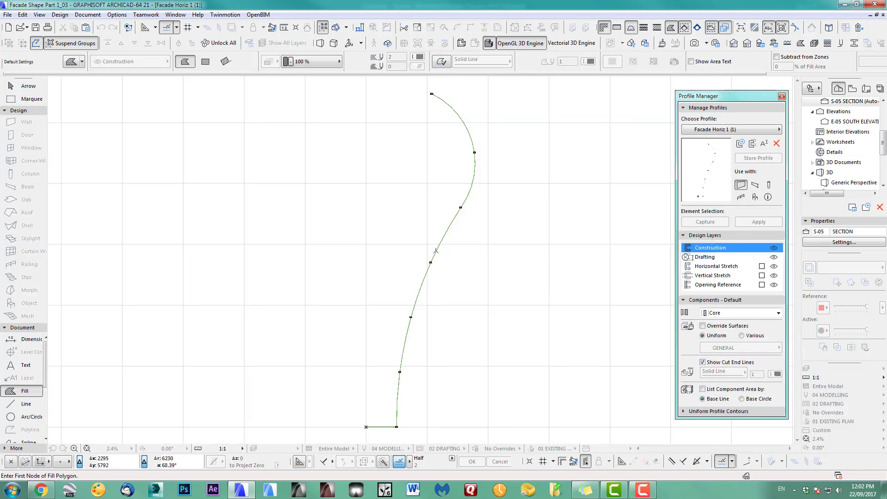
scroll(456, 234, "down", 2)
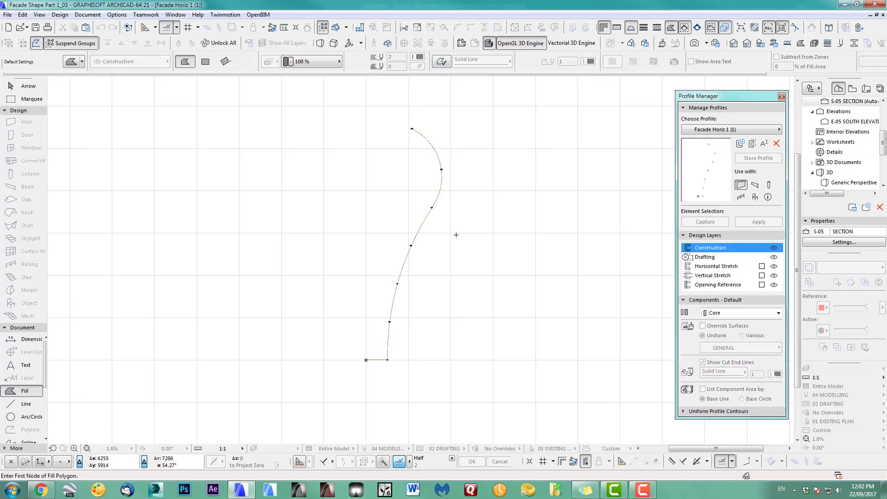
left_click(456, 236)
key("Escape")
key("ctrl+v")
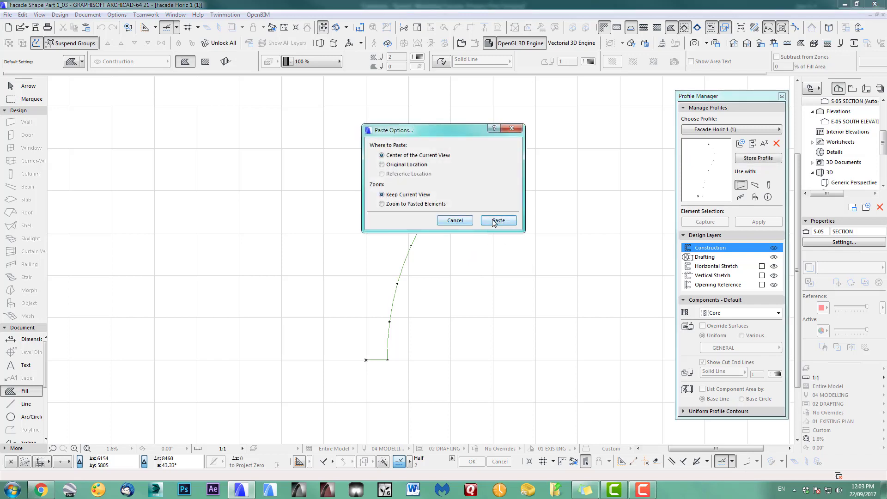
left_click(497, 221)
- Move the pasted fills so the small rectangle's corner coincides with the profile's top horizontal member, and place them there
scroll(409, 278, "up", 3)
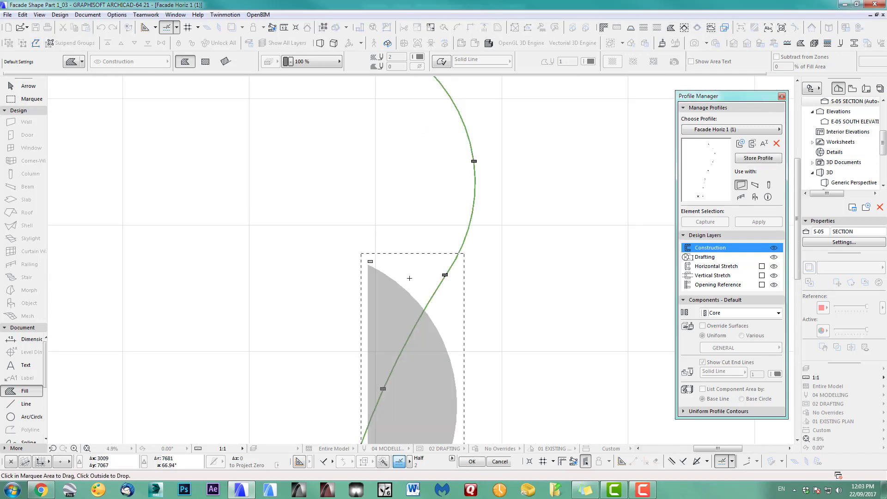
left_click(372, 260)
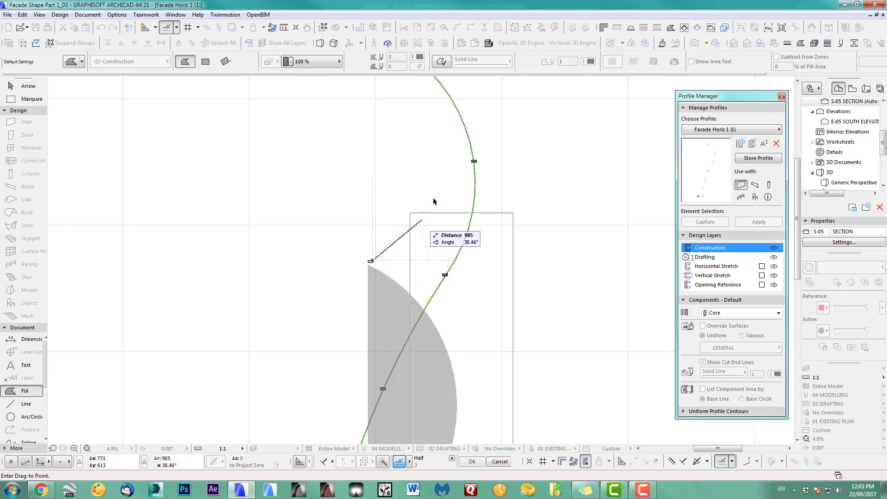
scroll(416, 250, "up", 5)
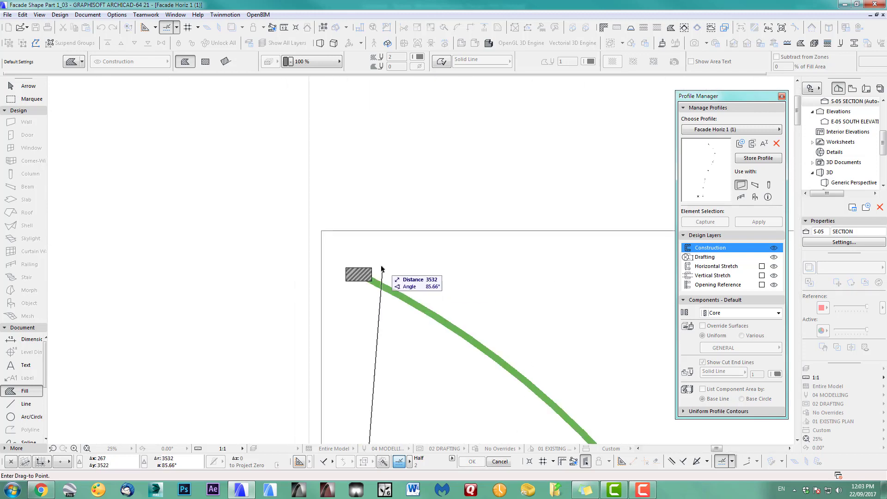
left_click(373, 269)
scroll(555, 287, "down", 5)
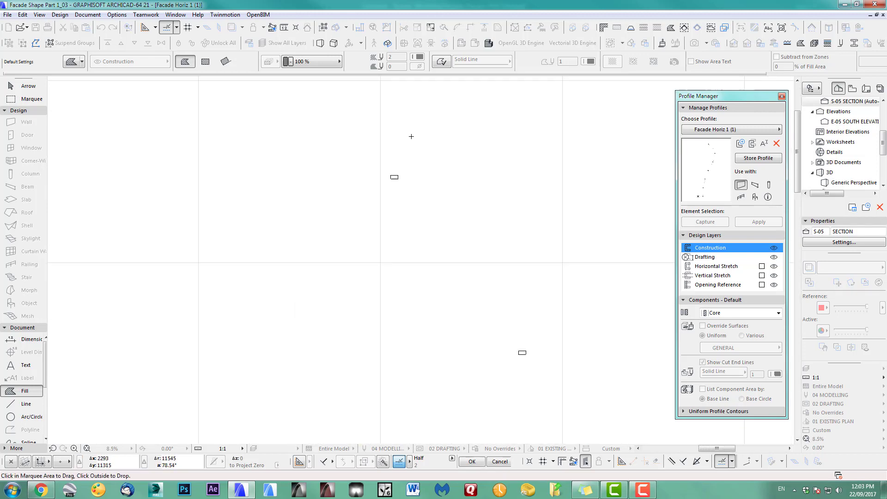
scroll(555, 287, "down", 1)
middle_click_drag(556, 294, 433, 201)
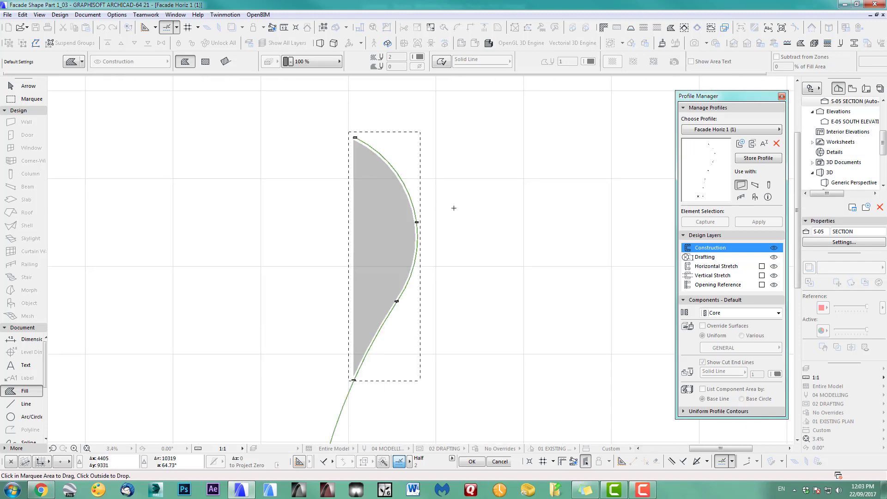
left_click(454, 208)
- Delete every member from the duplicated profile, leaving only the bulge infill fill
left_click(26, 86)
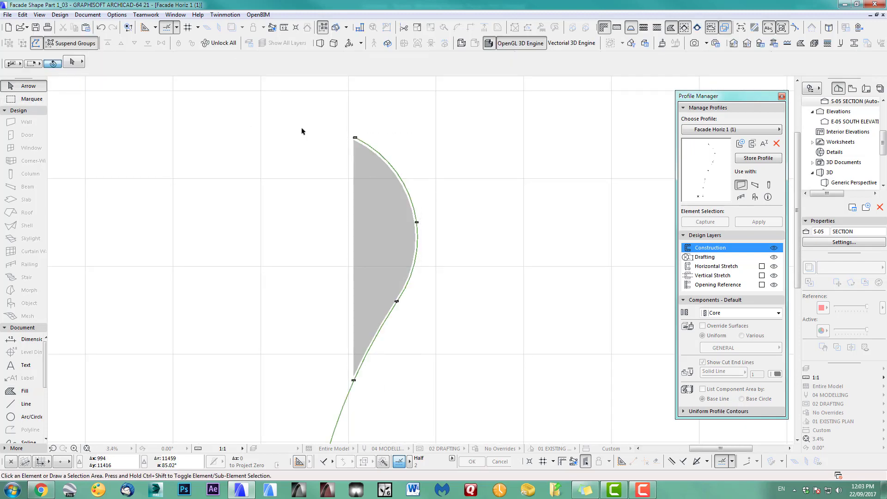
scroll(301, 132, "down", 3)
left_click(235, 106)
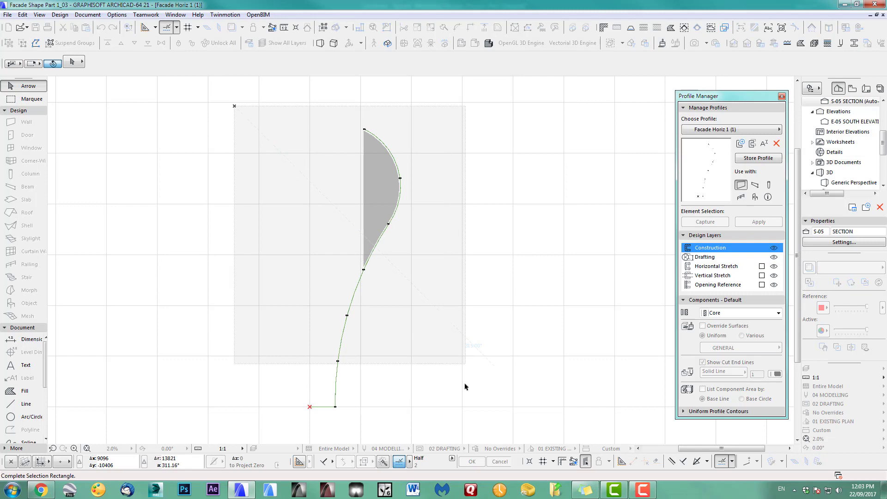
left_click(463, 434)
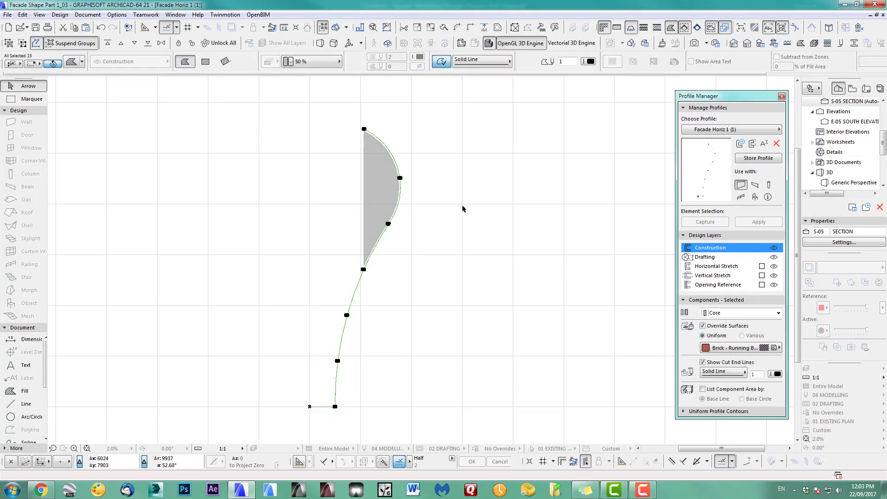
key("Escape")
- Set the infill fill's surface override to ART_GC1 and store the profile
left_click(386, 202)
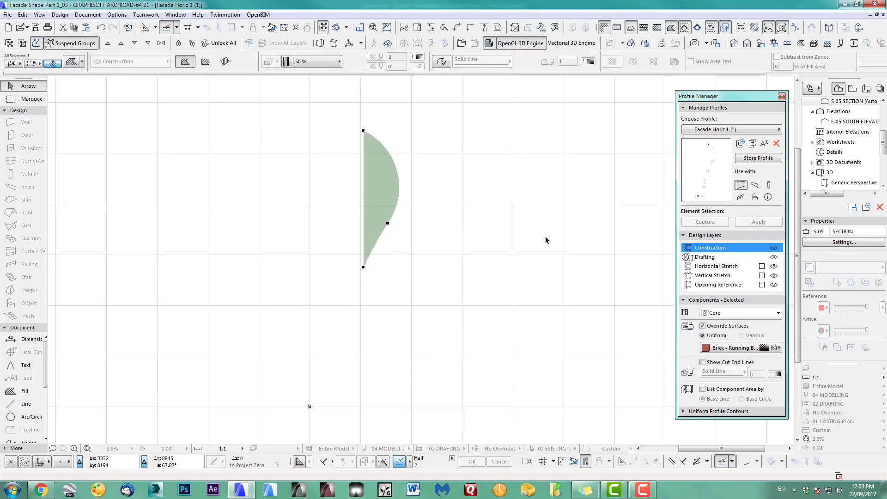
left_click(726, 349)
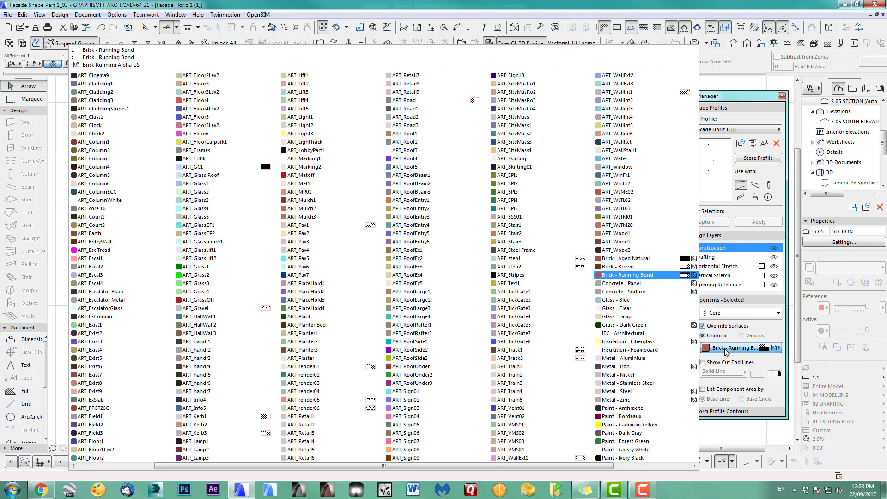
left_click(212, 170)
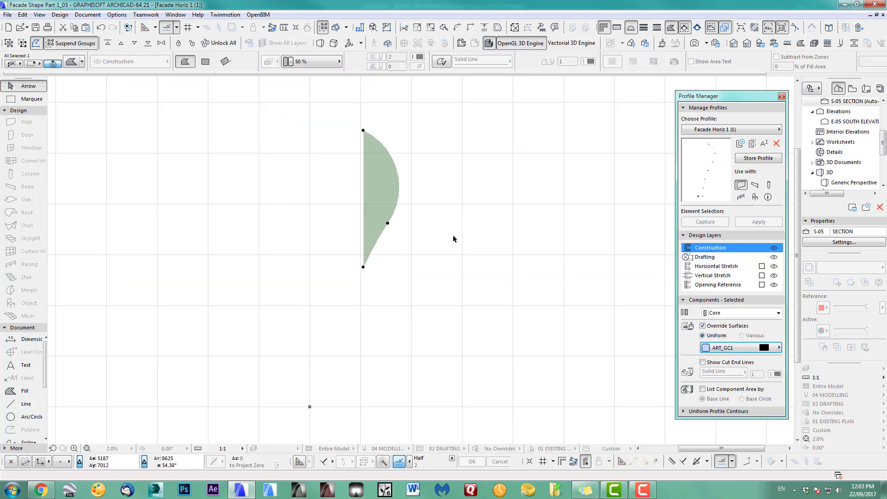
left_click(767, 160)
- In the Level 1 floor plan, copy the facade's end vertical member about 330 mm horizontally outward from the facade
key("F2")
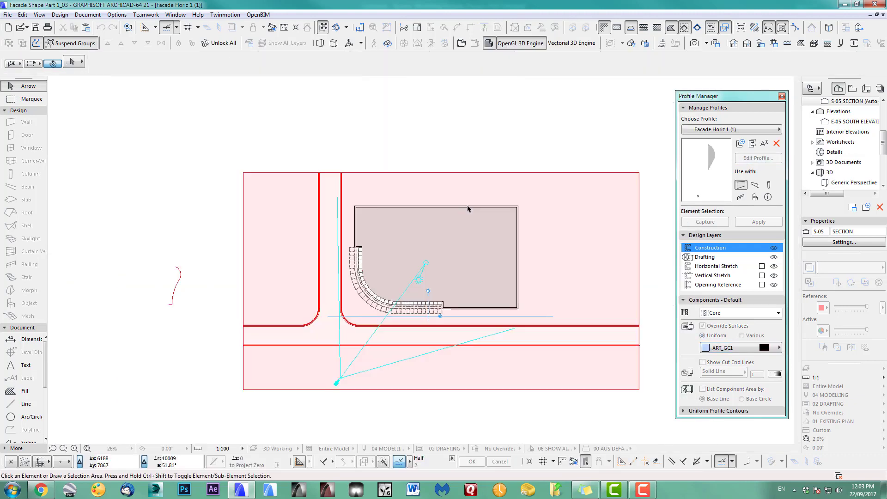
scroll(445, 312, "up", 3)
scroll(451, 315, "up", 10)
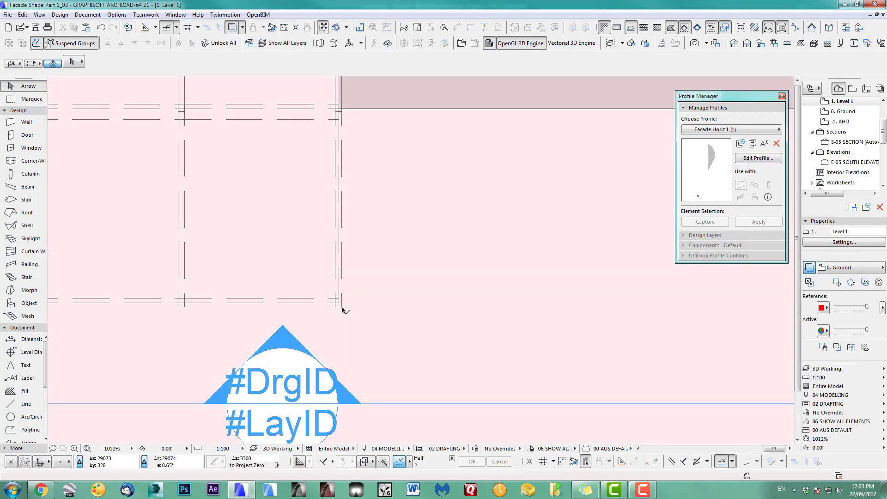
left_click(343, 308)
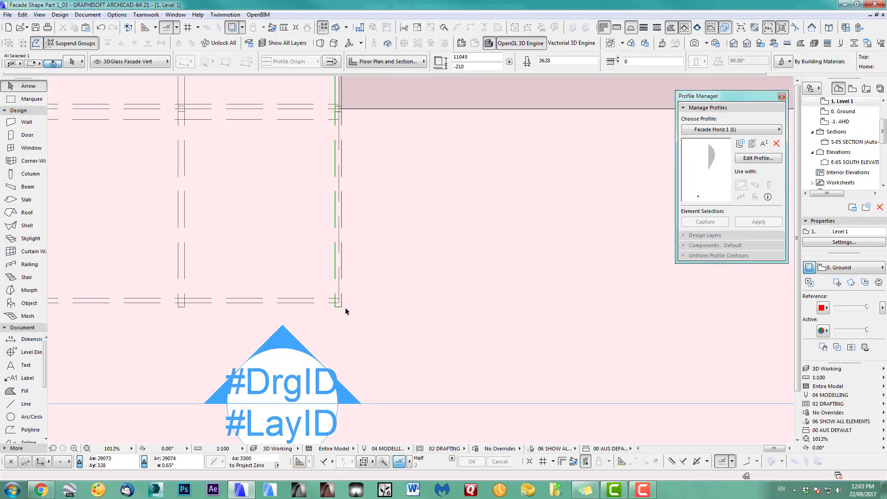
left_click(372, 312)
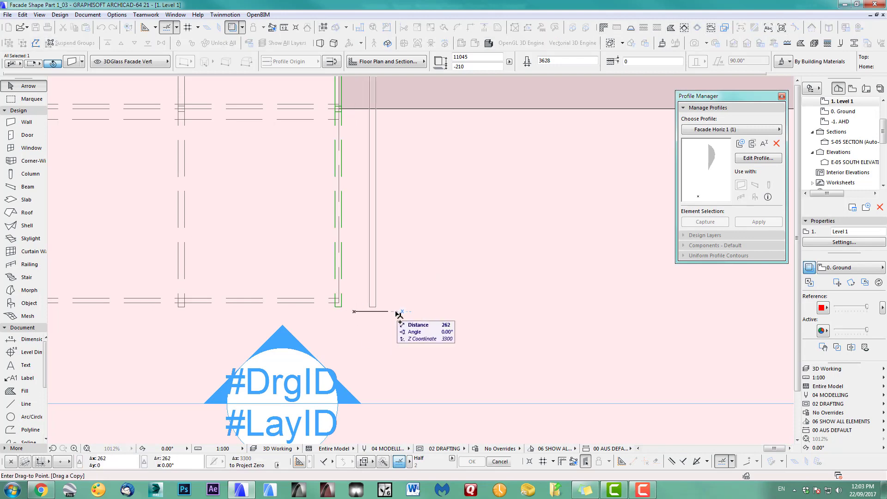
left_click(412, 312)
- Change the copied wall's profile to Facade Horiz 1 (1)
left_click(67, 62)
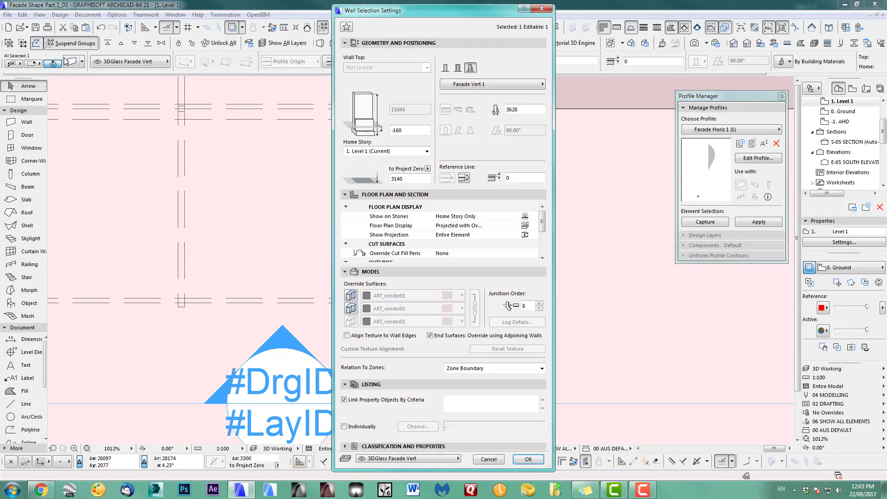
left_click(474, 85)
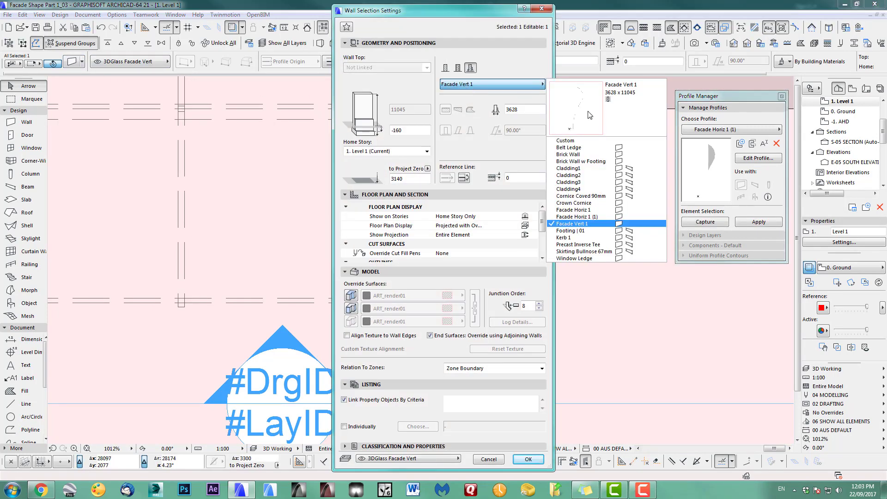
left_click(597, 219)
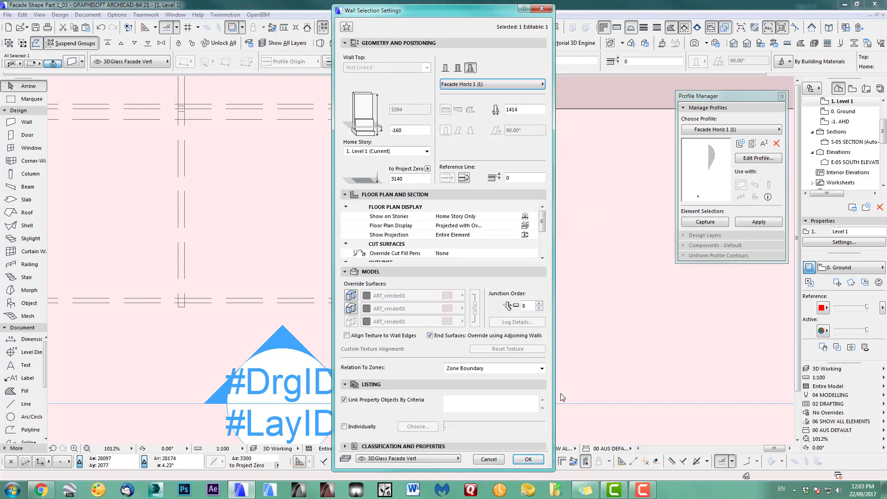
left_click(528, 459)
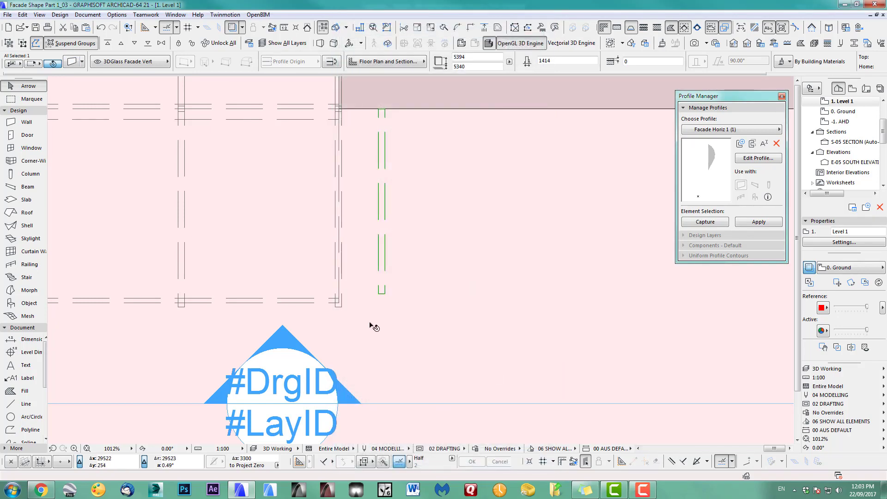
- Move the infill wall so its outer end corner meets the end vertical member's outer corner, and show the model in 3D
scroll(370, 323, "up", 4)
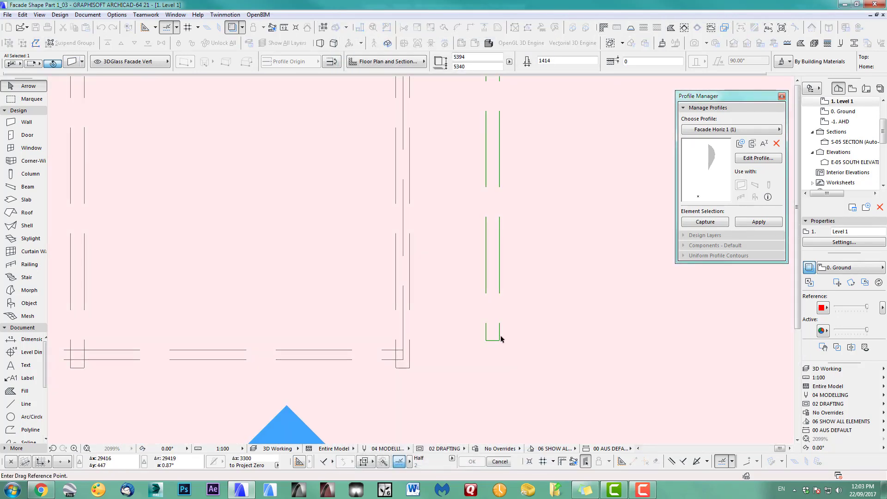
left_click(499, 341)
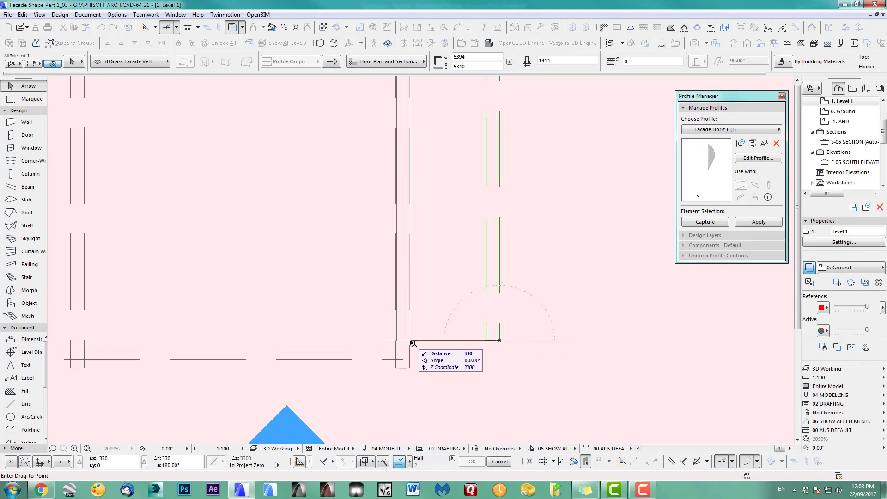
left_click(409, 368)
scroll(328, 328, "down", 10)
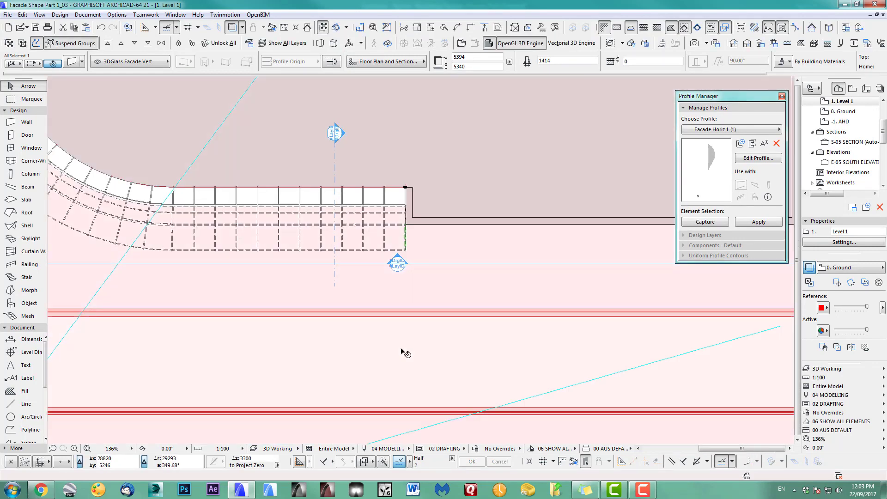
scroll(402, 353, "up", 4)
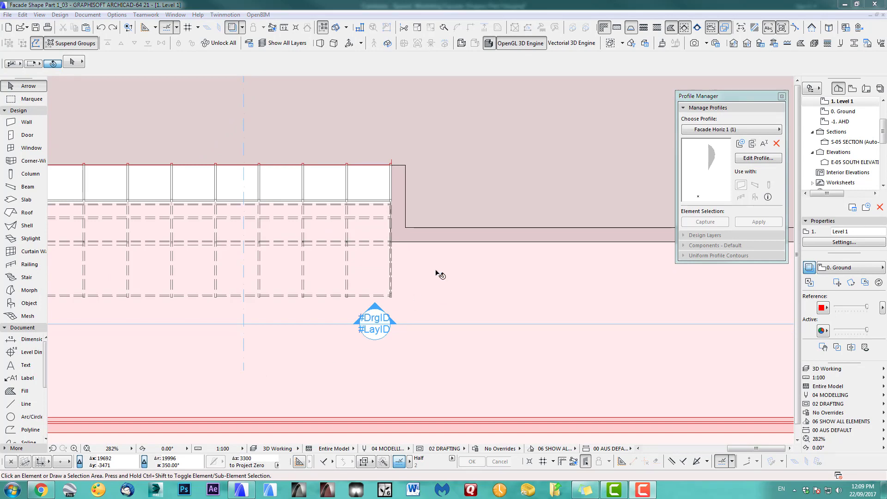
key("F3")
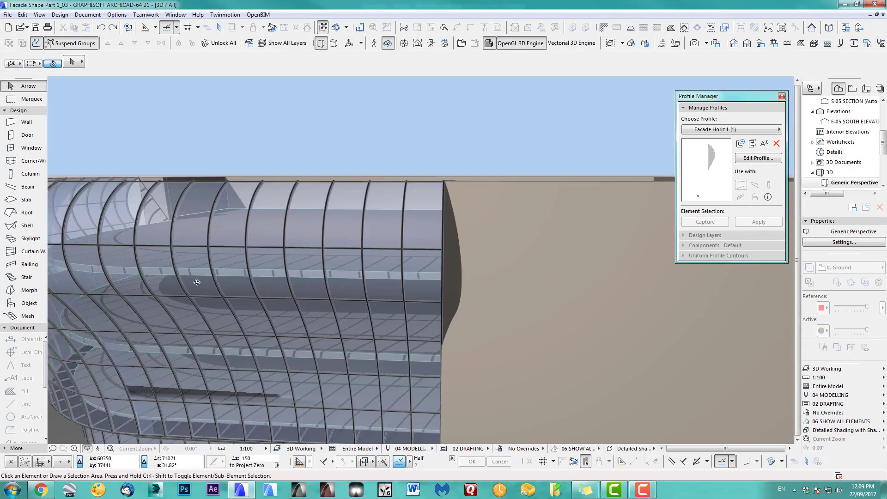
- Override both side surfaces of the infill wall at the facade bulge's end with ART_GC1 in its wall settings
left_click_drag(196, 282, 412, 278)
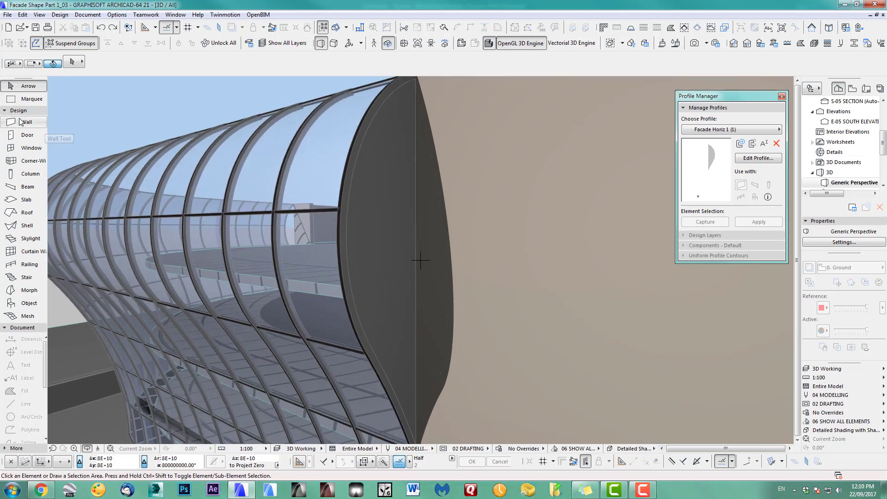
left_click(23, 101)
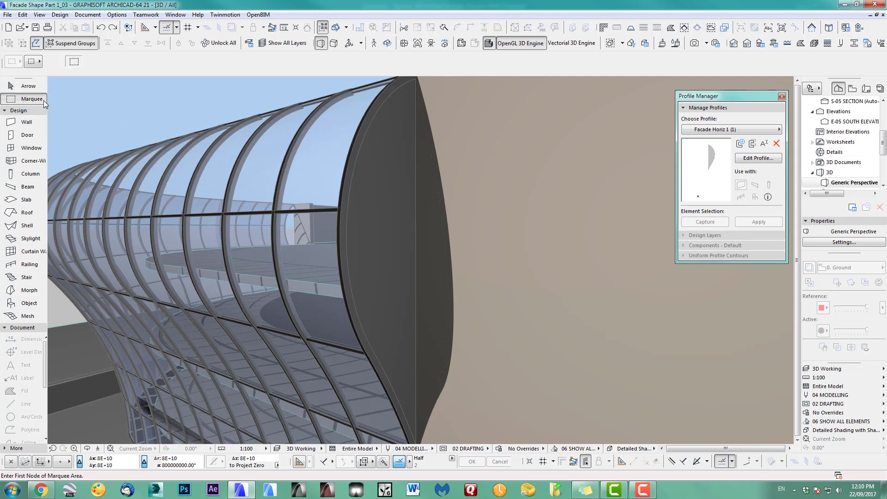
left_click(29, 87)
left_click(368, 182)
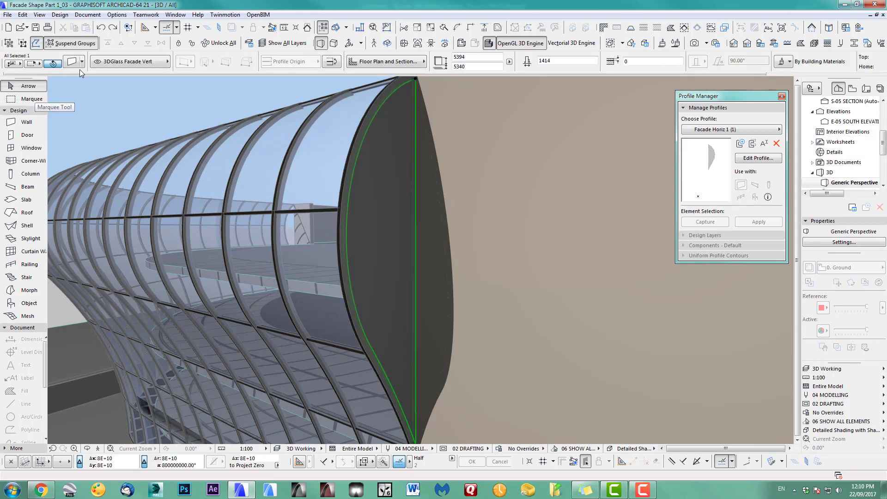
left_click(74, 66)
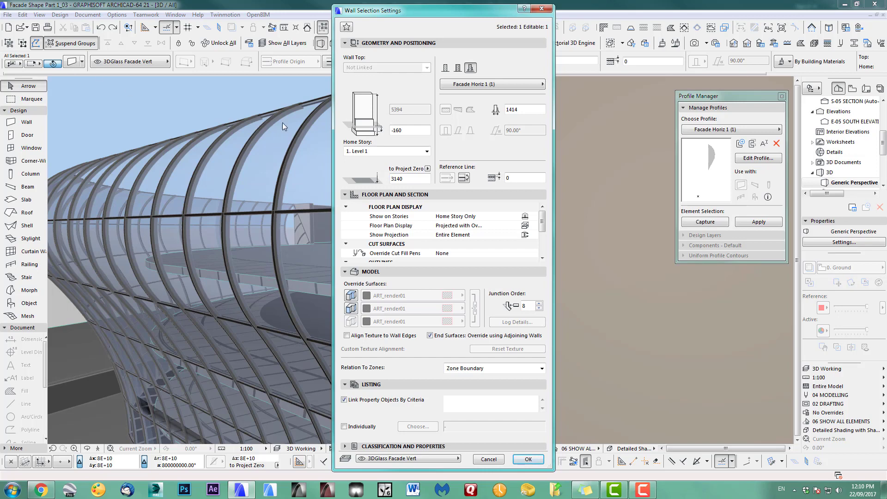
left_click(351, 296)
left_click(351, 309)
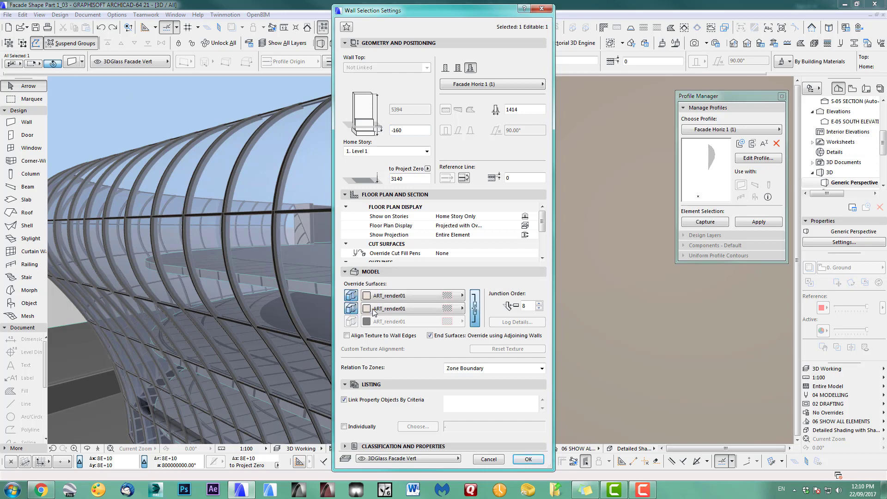
left_click(423, 309)
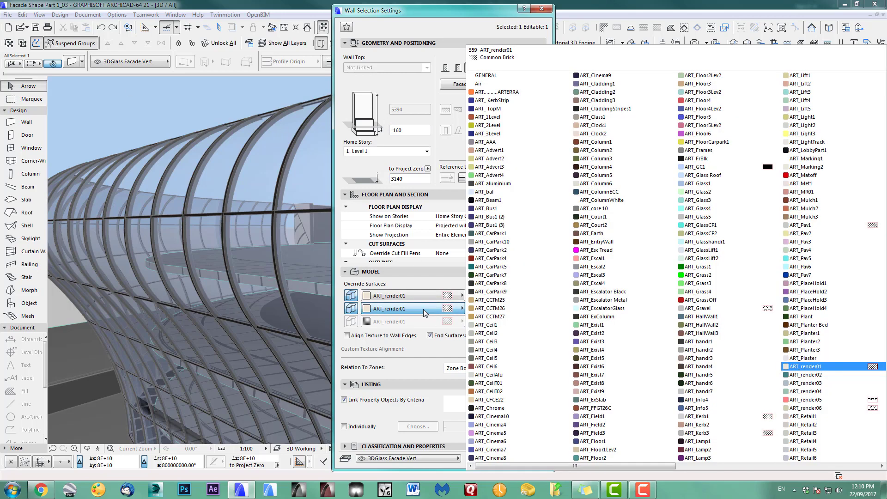
left_click(723, 166)
left_click(533, 459)
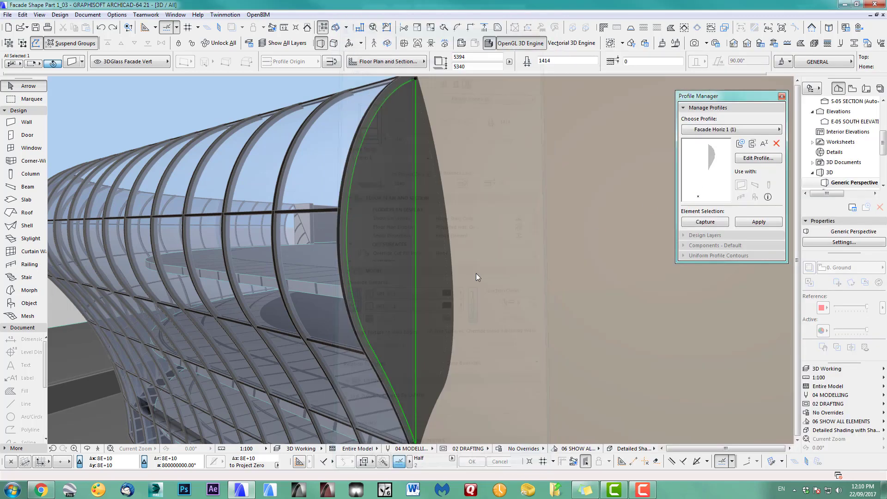
key("Escape")
- Examine the infilled facade end in 3D and its Facade Horiz 1 (1) profile, and close the Profile Manager in the 3D view
scroll(426, 251, "down", 3)
middle_click_drag(425, 252, 347, 233)
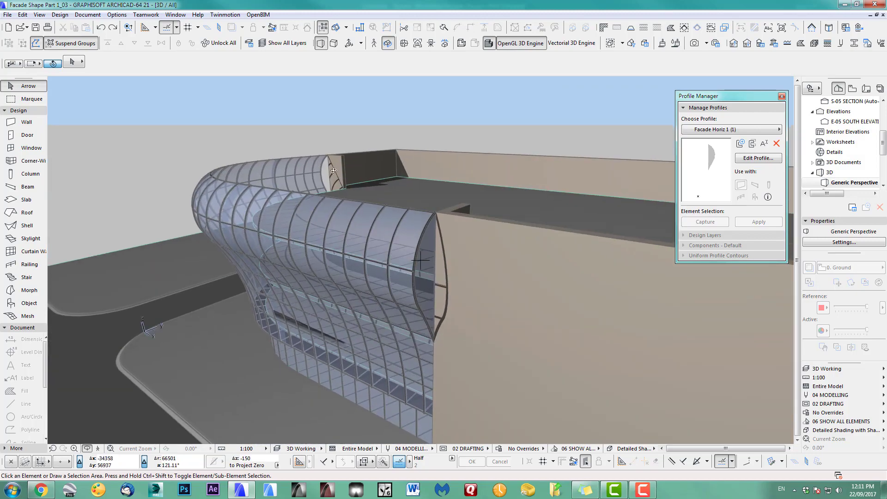
middle_click_drag(366, 309, 229, 142, "shift")
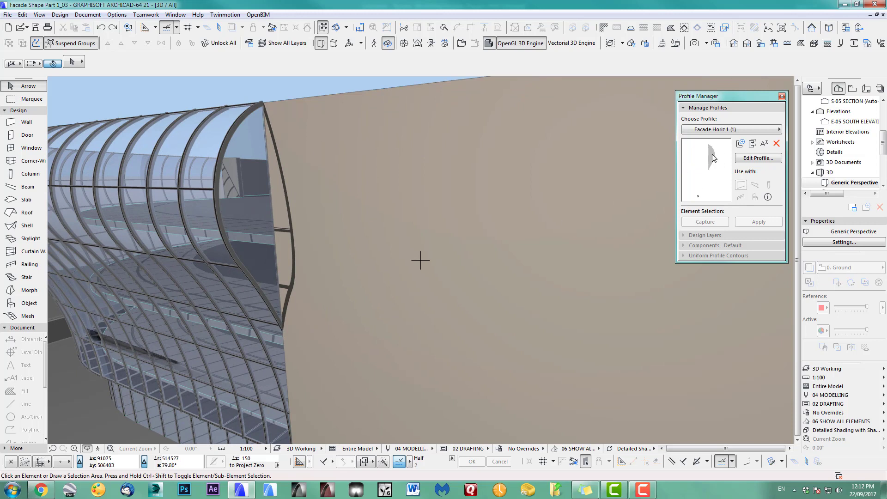
left_click(757, 159)
scroll(432, 192, "down", 2)
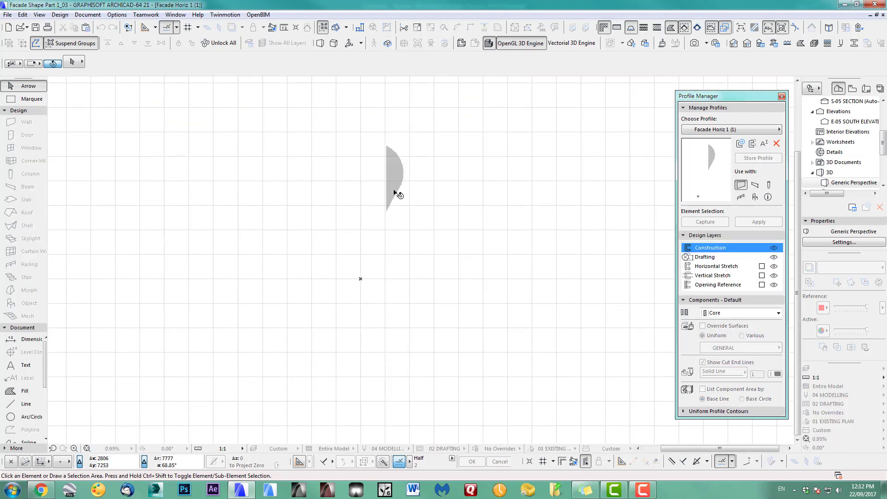
left_click(394, 192)
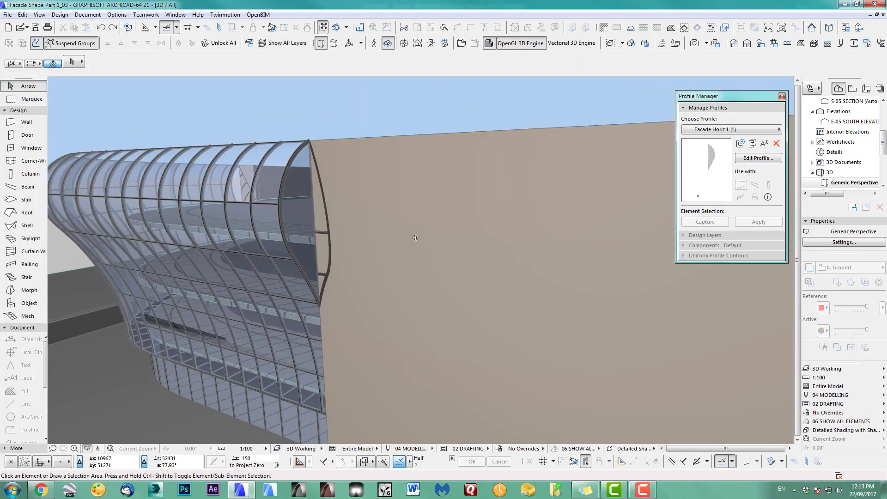
left_click_drag(416, 237, 446, 225)
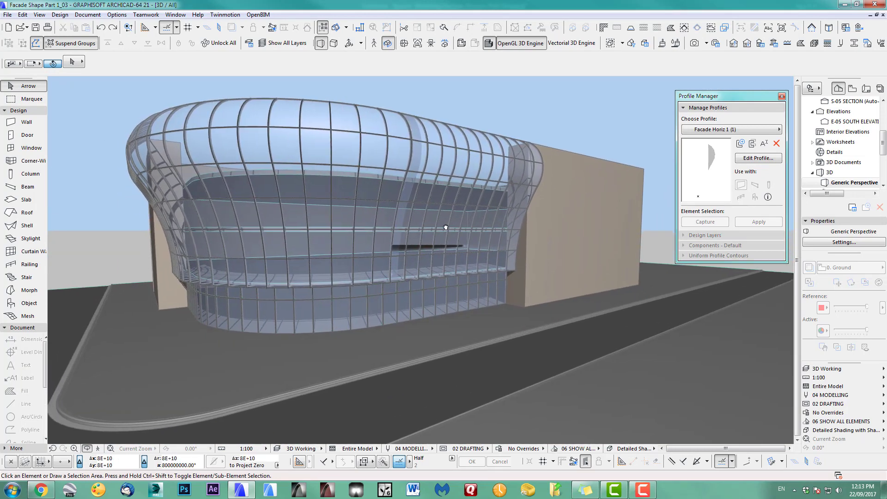
left_click(783, 98)
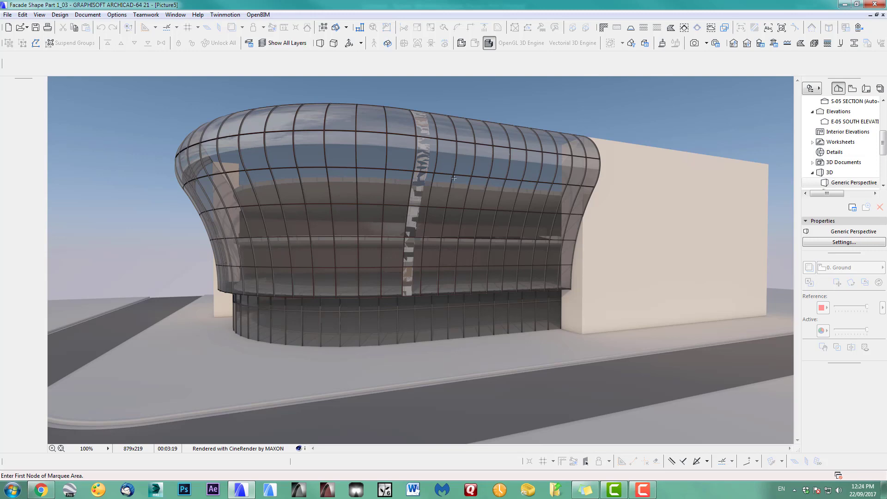
- In the Level 1 floor plan, stretch the straight facade wall's end at the curve junction by +1 mm in X
key("F2")
scroll(431, 232, "down", 4)
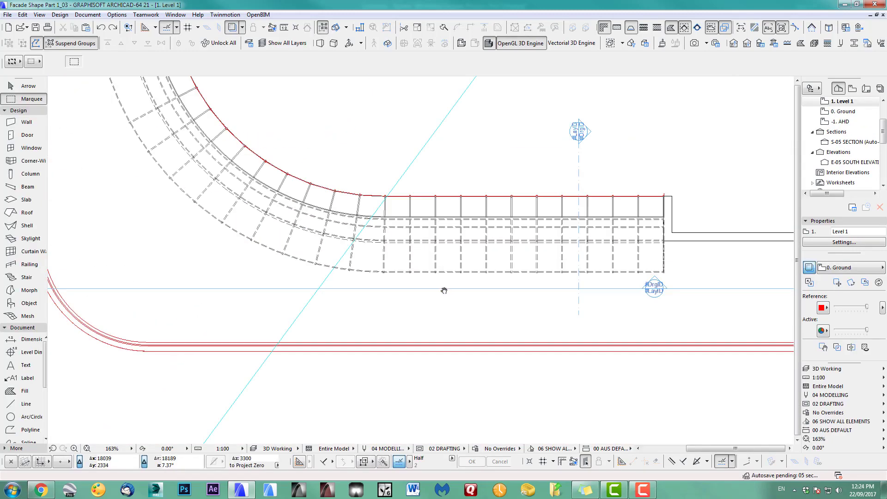
left_click(410, 251)
scroll(391, 215, "up", 6)
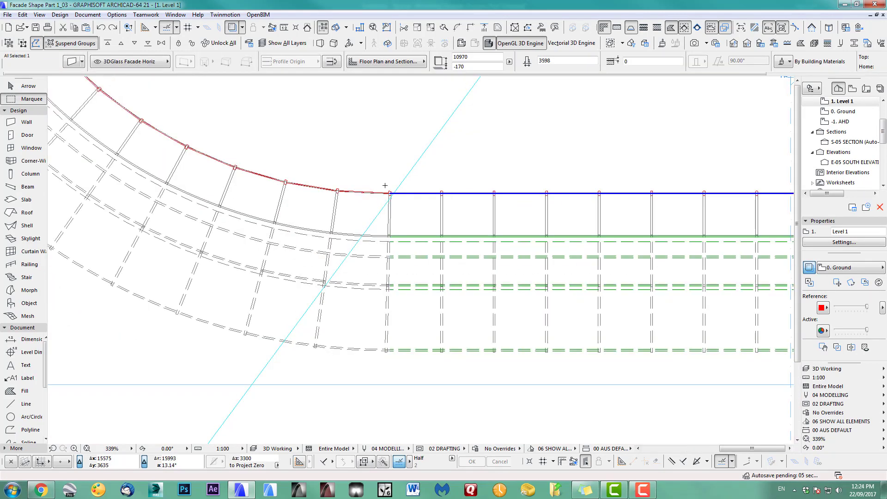
scroll(405, 216, "up", 2)
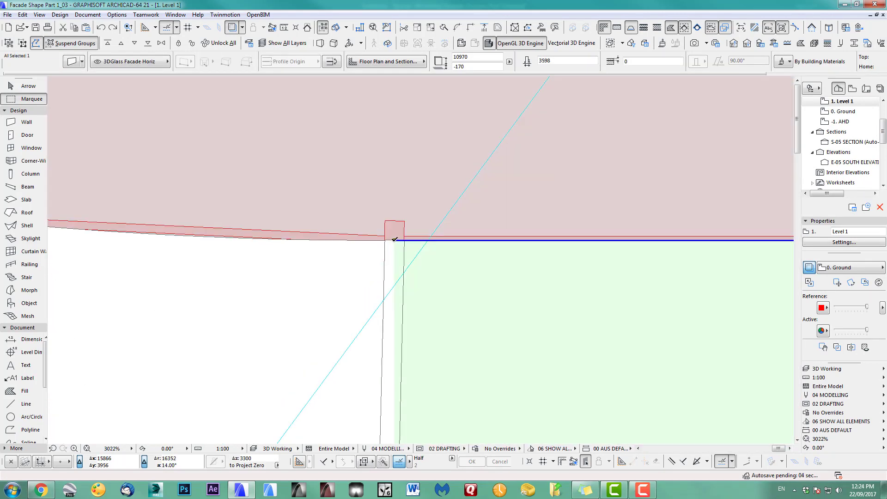
left_click(394, 239)
type("x")
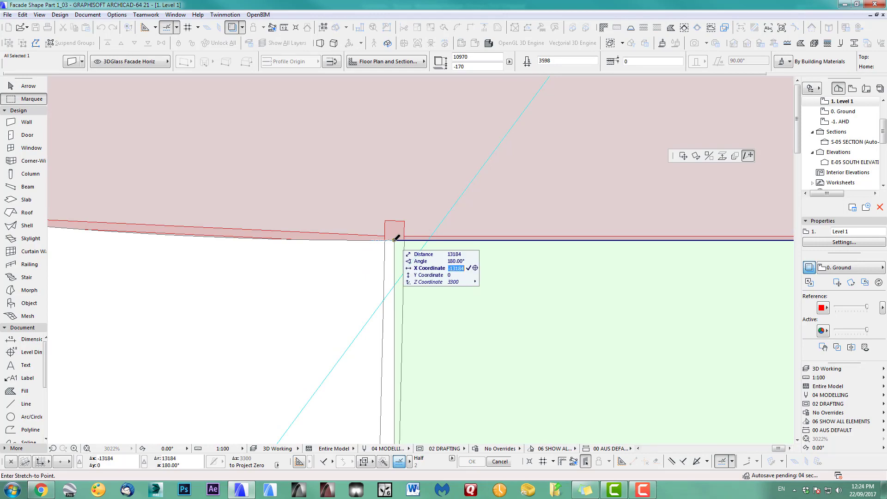
type("1+")
key("Return")
- Show the model in 3D and start a CineRender rendering of the perspective
key("F3")
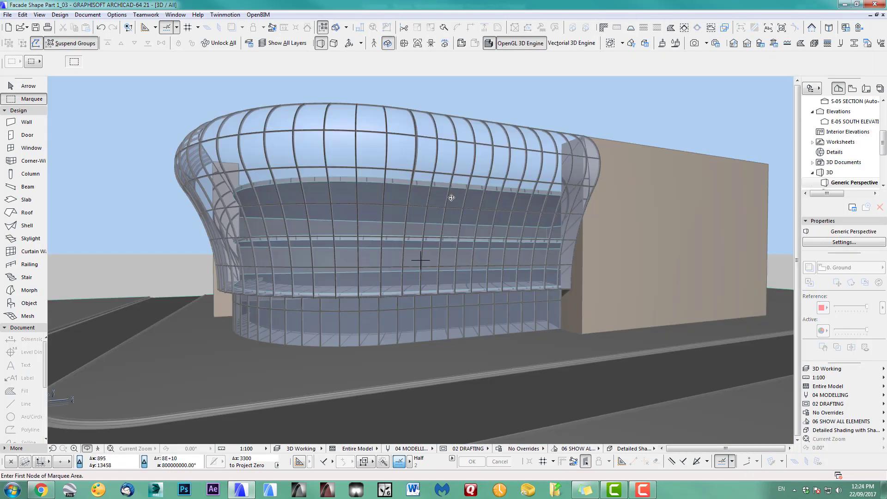
left_click(695, 44)
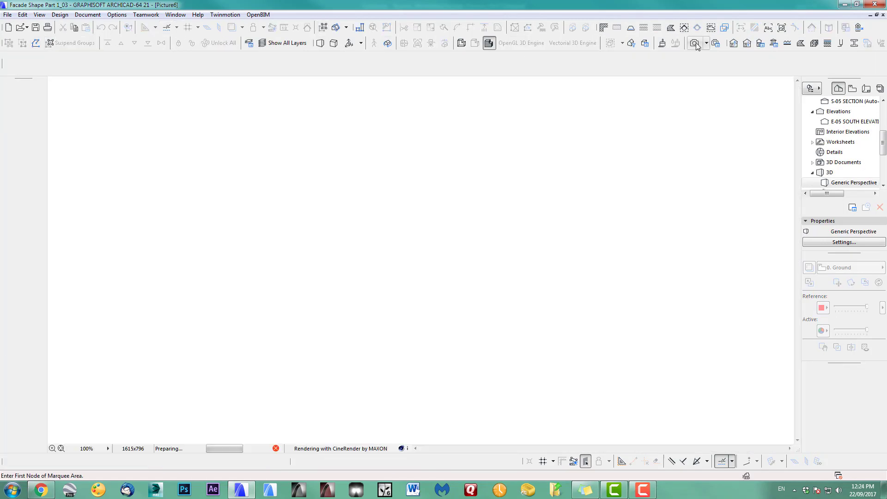